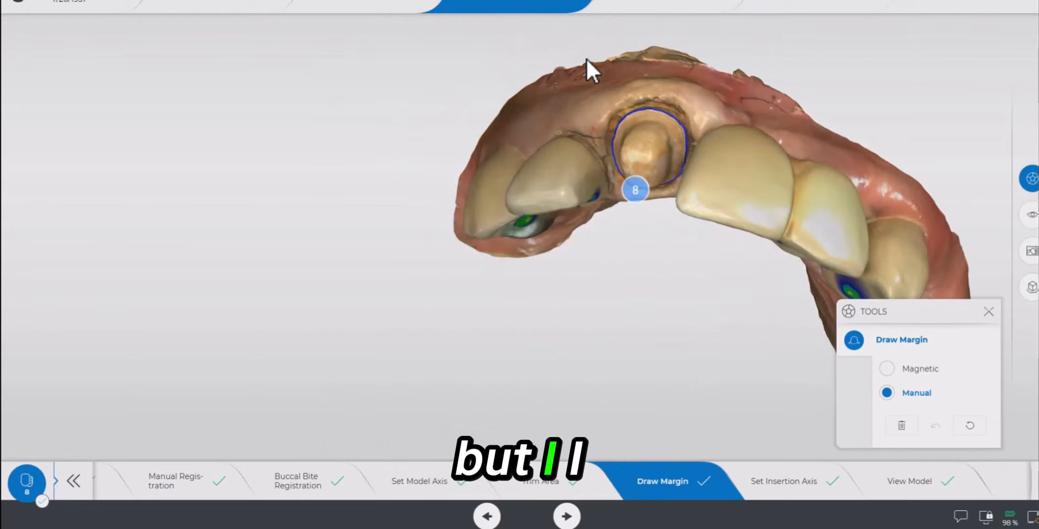
Refine the manually drawn preparation margin on tooth 8 along its lingual side facing the neighbouring central incisor
{"action": "right_click_drag", "start_coordinate": [658, 264], "coordinate": [595, 353]}
{"action": "scroll", "coordinate": [621, 320], "scroll_direction": "up", "scroll_amount": 5}
{"action": "right_click_drag", "start_coordinate": [722, 290], "coordinate": [704, 240]}
{"action": "left_click_drag", "start_coordinate": [674, 292], "coordinate": [686, 253]}
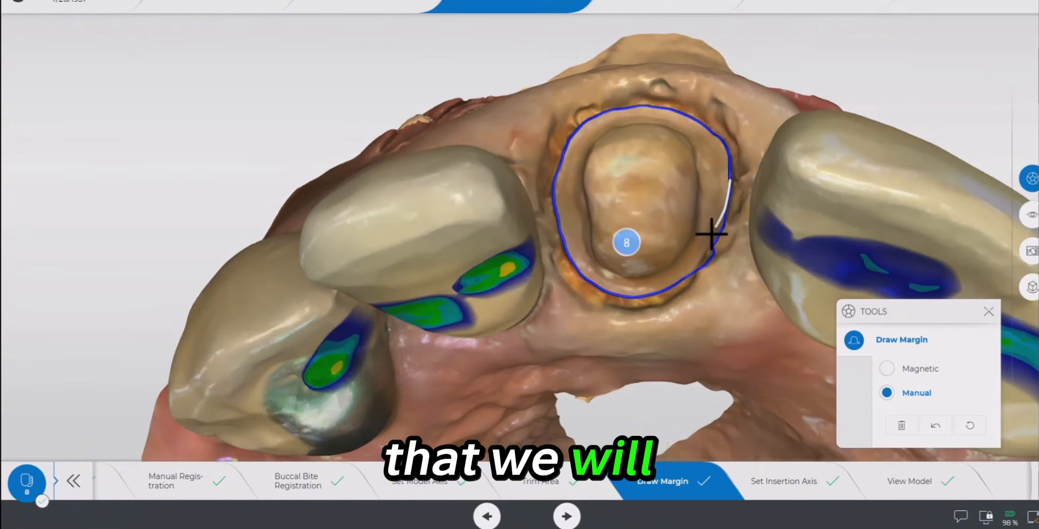
{"action": "left_click", "coordinate": [695, 270]}
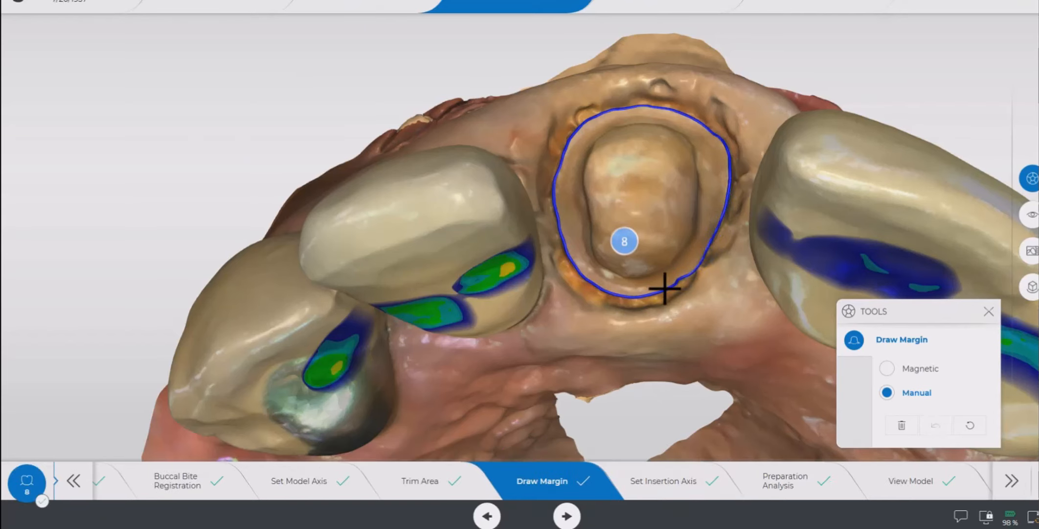
{"action": "left_click", "coordinate": [665, 289]}
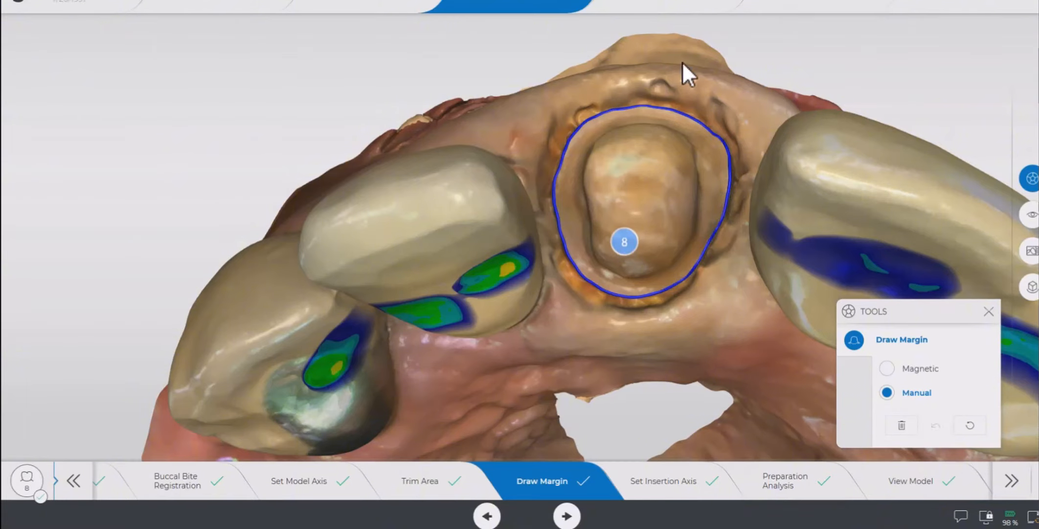
Check the margin of tooth 8 from the facial side and advance to the design phase to calculate the crown proposal
{"action": "right_click_drag", "start_coordinate": [575, 151], "coordinate": [575, 247]}
{"action": "middle_click_drag", "start_coordinate": [756, 172], "coordinate": [659, 145]}
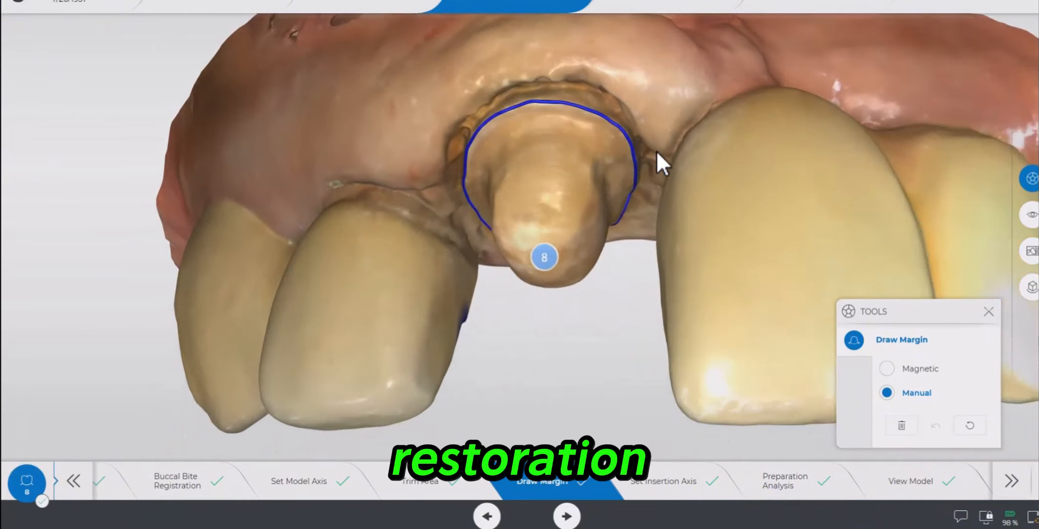
{"action": "right_click_drag", "start_coordinate": [623, 208], "coordinate": [618, 126]}
{"action": "right_click_drag", "start_coordinate": [573, 204], "coordinate": [645, 167]}
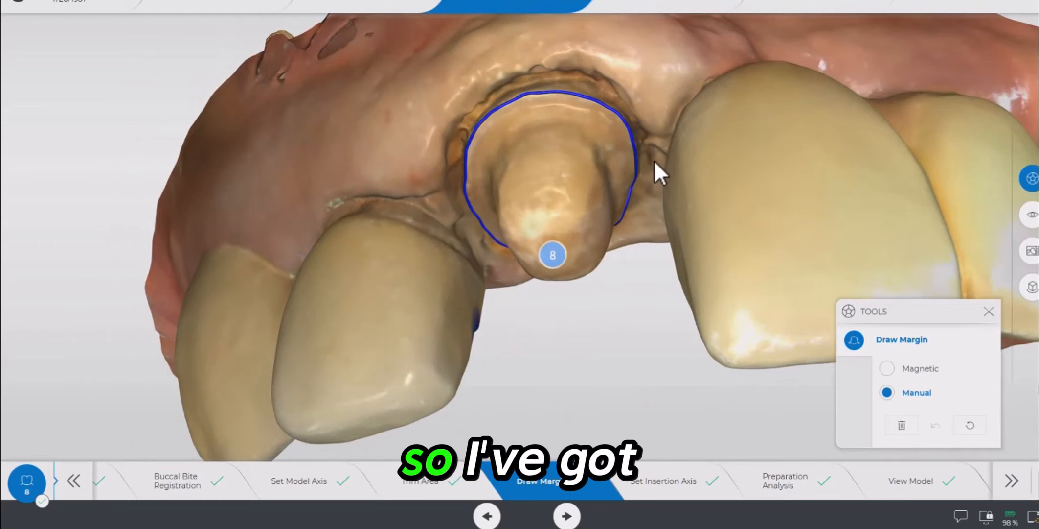
{"action": "left_click", "coordinate": [681, 4]}
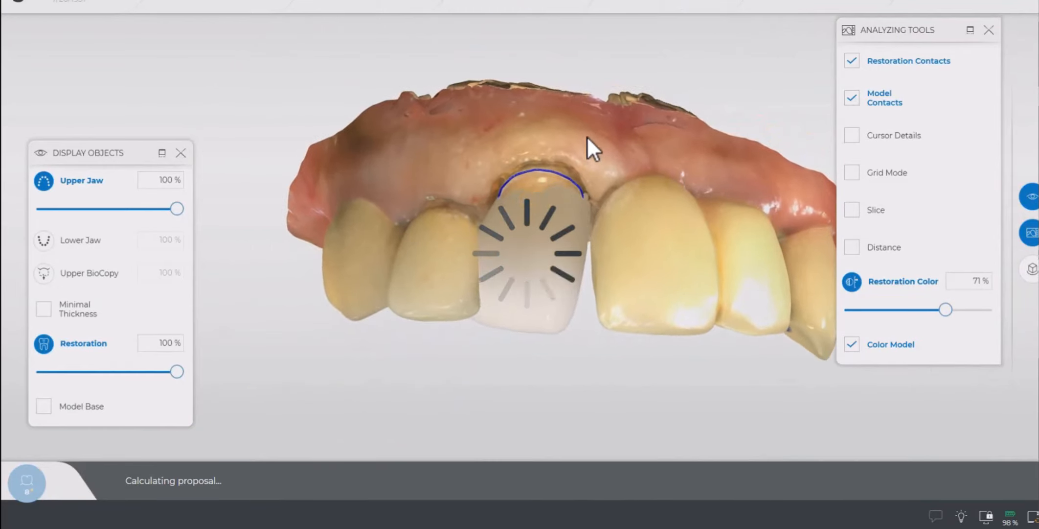
Display the Upper BioCopy over the proposed crown and set its opacity to 45%
{"action": "left_click_drag", "start_coordinate": [534, 137], "coordinate": [552, 155]}
{"action": "scroll", "coordinate": [538, 159], "scroll_direction": "down", "scroll_amount": 2}
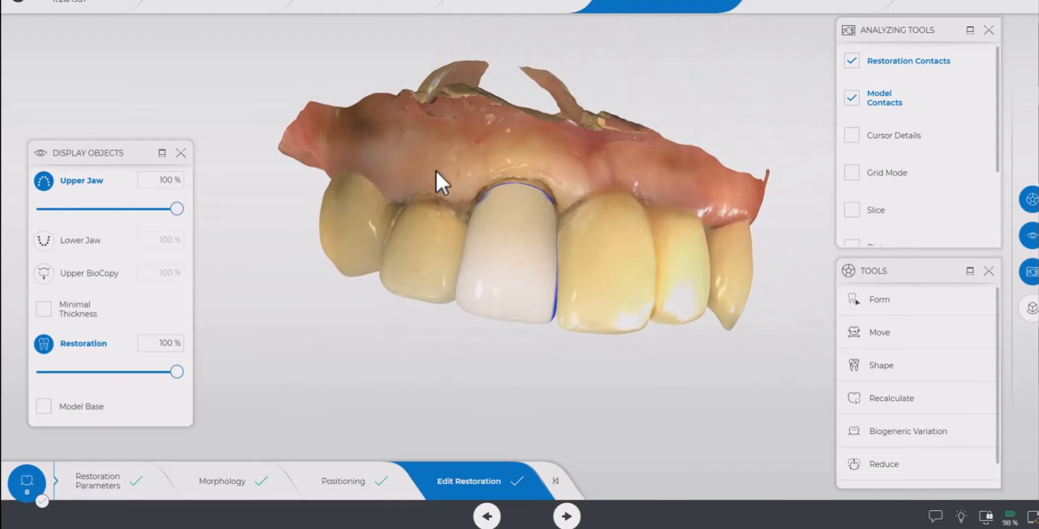
{"action": "left_click", "coordinate": [44, 274]}
{"action": "right_click_drag", "start_coordinate": [524, 441], "coordinate": [538, 371]}
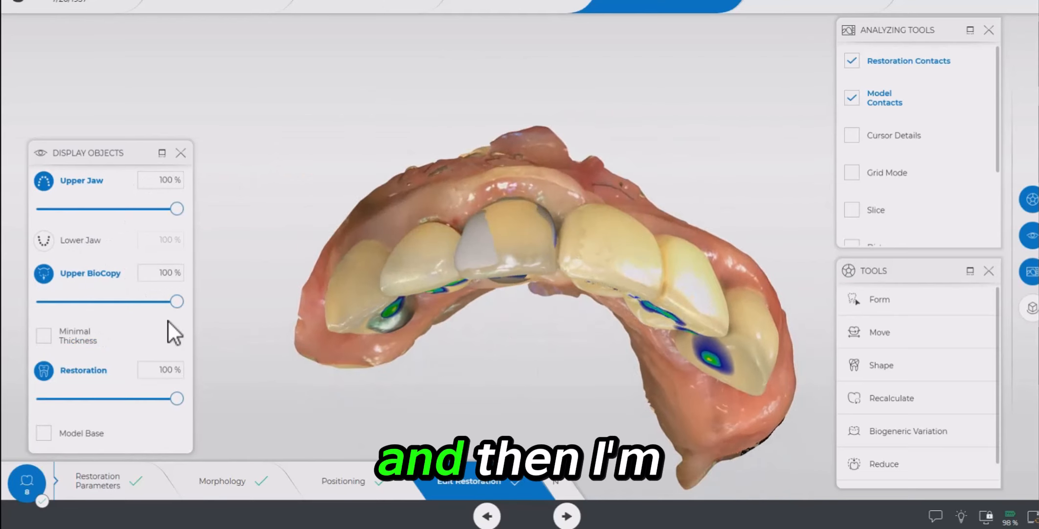
{"action": "left_click_drag", "start_coordinate": [178, 307], "coordinate": [80, 315]}
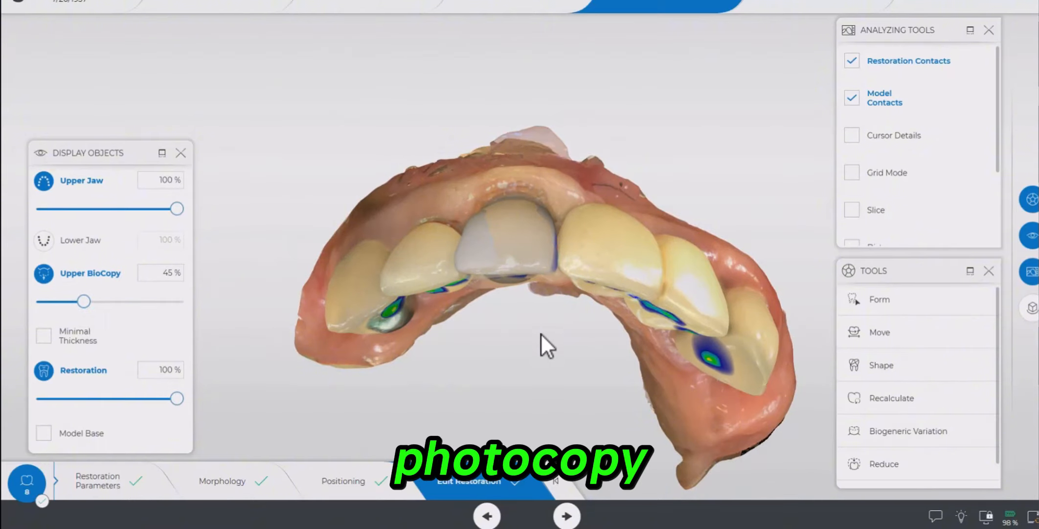
Adjust the facial form and length of the tooth 8 crown with the Shape tool in Anatomical 2-Directional mode
{"action": "left_click_drag", "start_coordinate": [541, 333], "coordinate": [516, 405]}
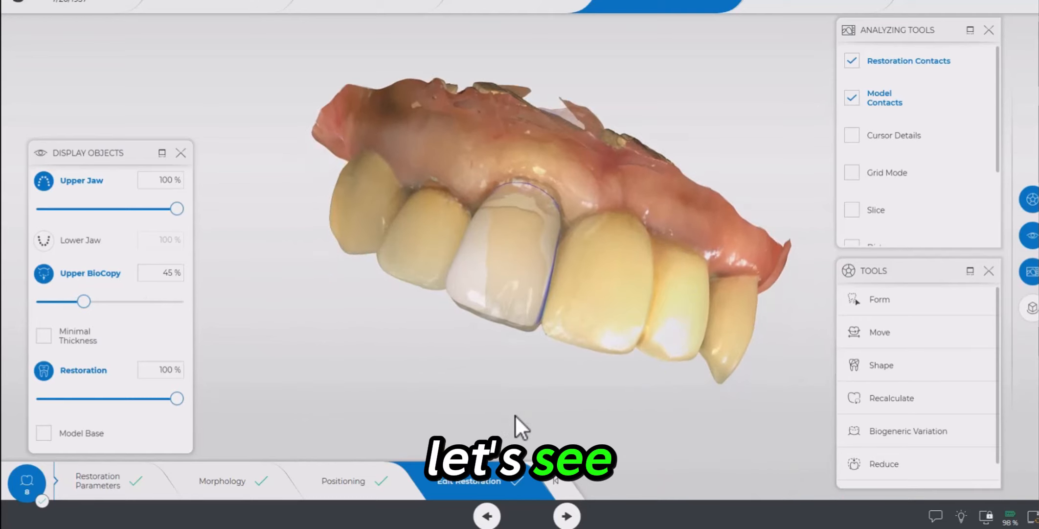
{"action": "right_click", "coordinate": [488, 284]}
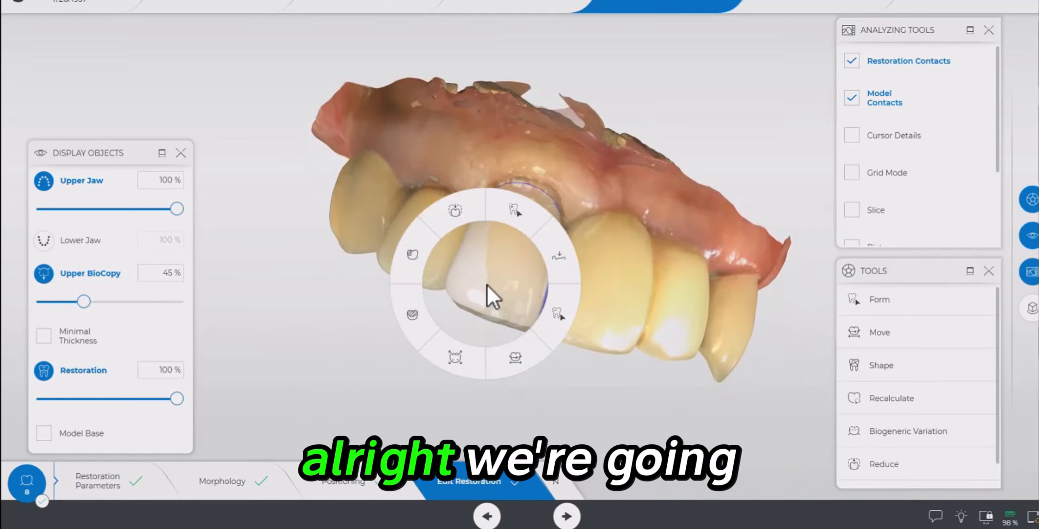
{"action": "left_click", "coordinate": [413, 302]}
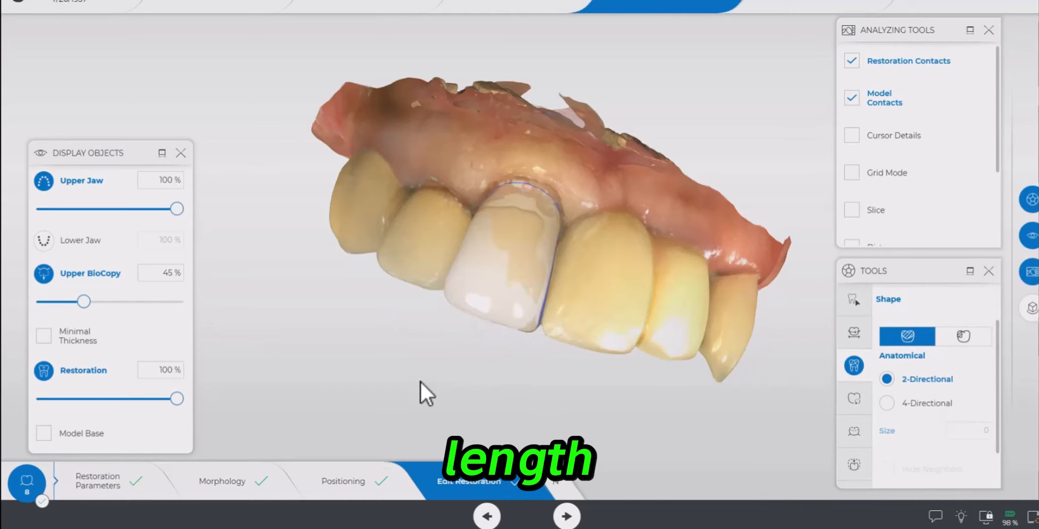
Examine the crown's width and symmetry against the neighbouring central incisor from several facial angles
{"action": "left_click_drag", "start_coordinate": [485, 352], "coordinate": [562, 308]}
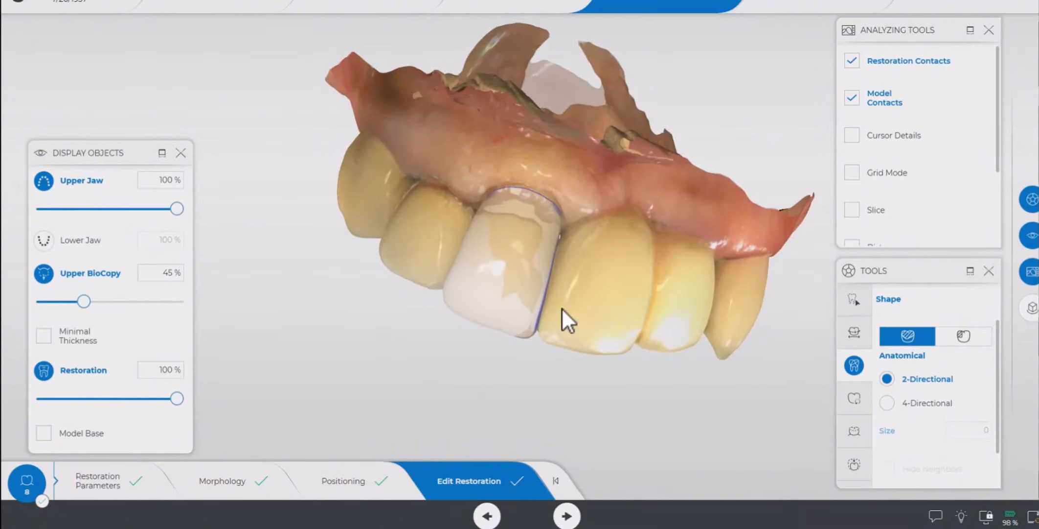
{"action": "left_click_drag", "start_coordinate": [657, 206], "coordinate": [627, 201]}
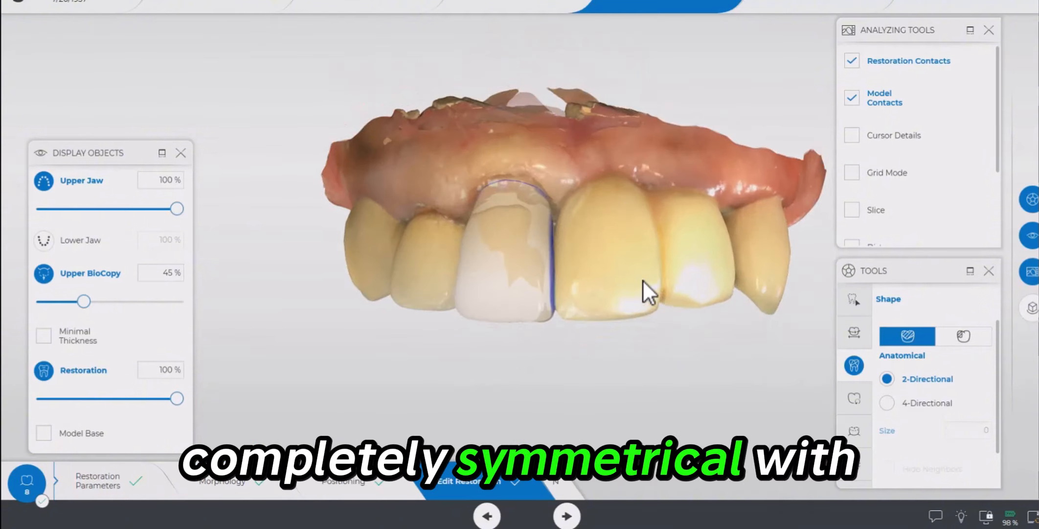
{"action": "left_click_drag", "start_coordinate": [639, 275], "coordinate": [643, 276]}
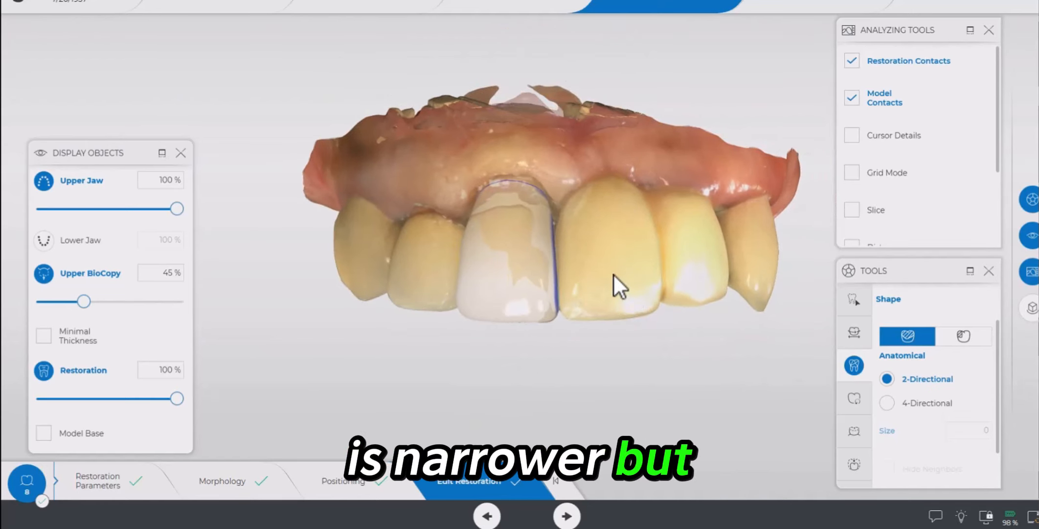
{"action": "left_click_drag", "start_coordinate": [615, 275], "coordinate": [615, 244]}
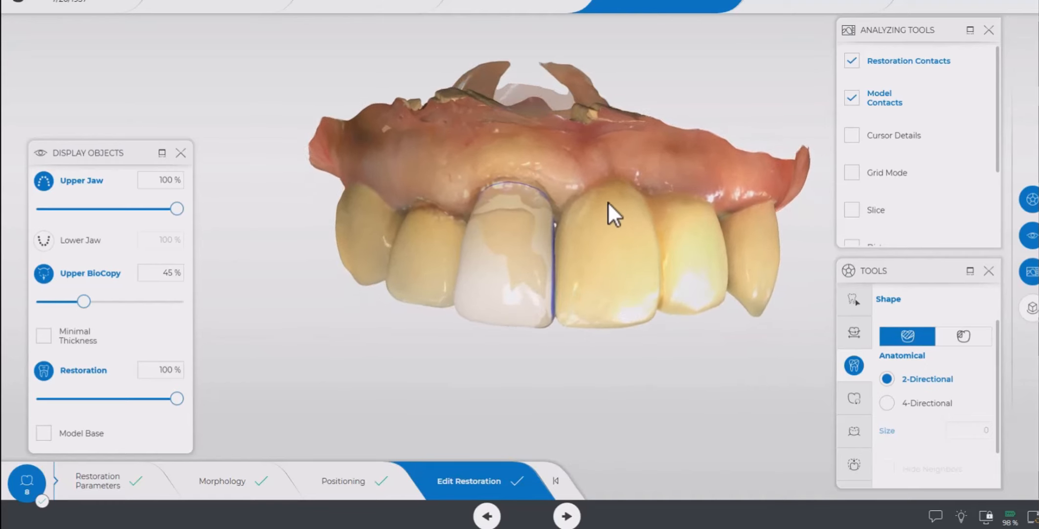
{"action": "mouse_move", "coordinate": [608, 202]}
{"action": "left_mouse_down"}
{"action": "mouse_move", "coordinate": [624, 203]}
{"action": "mouse_move", "coordinate": [595, 206]}
{"action": "left_mouse_up"}
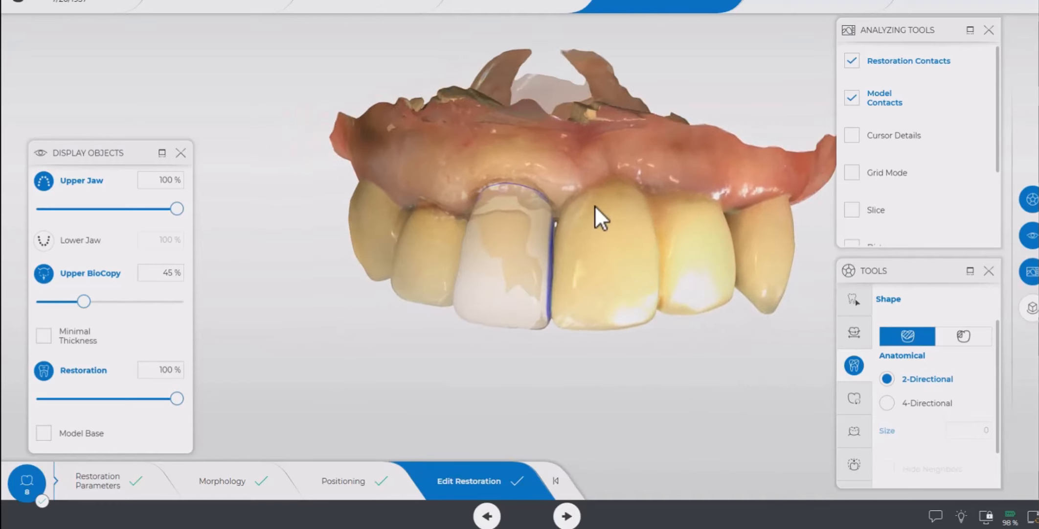
{"action": "left_click_drag", "start_coordinate": [699, 207], "coordinate": [690, 177]}
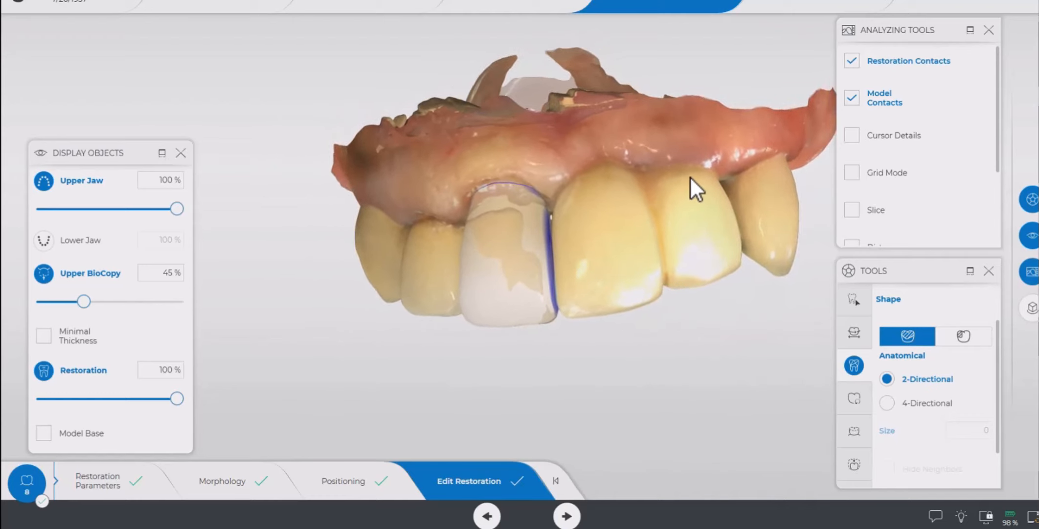
{"action": "left_click_drag", "start_coordinate": [658, 259], "coordinate": [660, 268]}
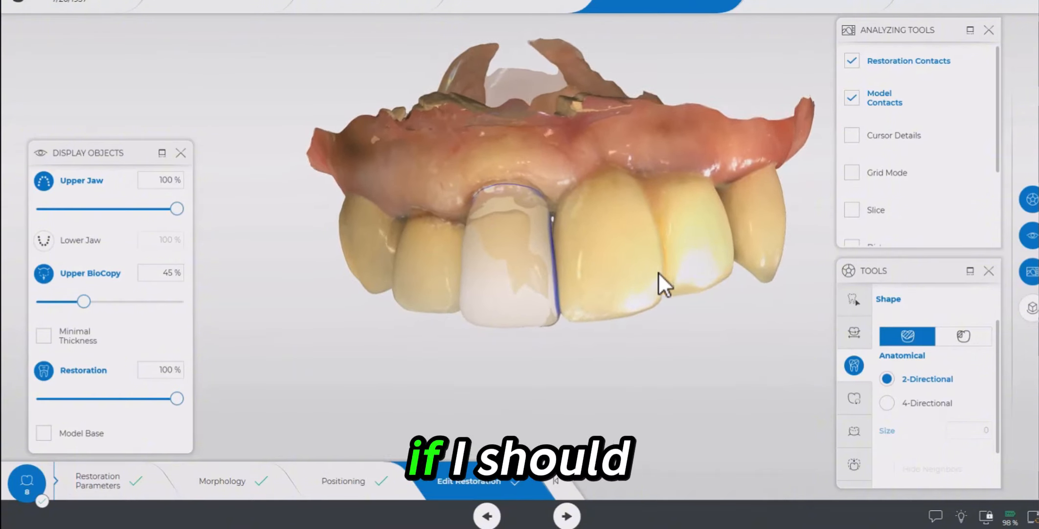
{"action": "left_click_drag", "start_coordinate": [659, 271], "coordinate": [657, 272]}
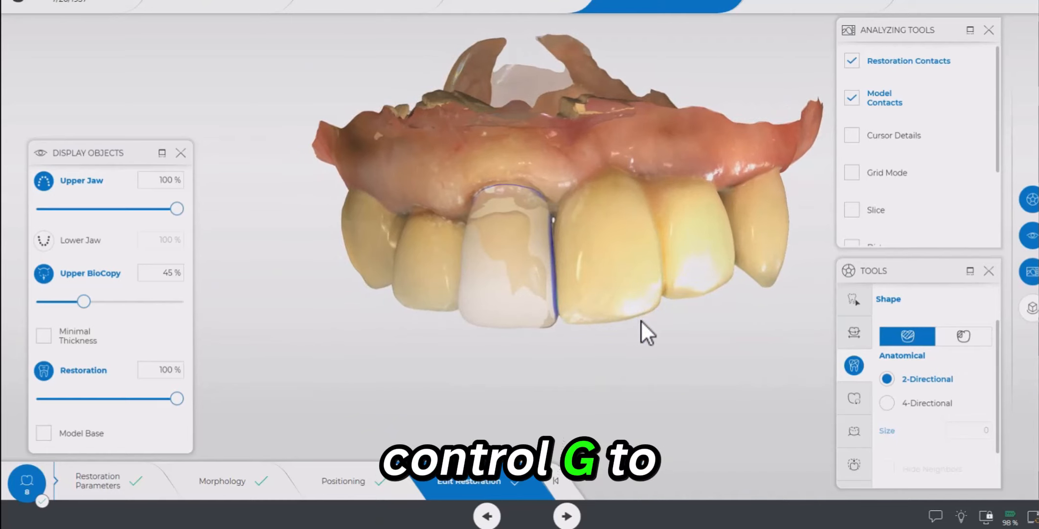
Turn on Grid Mode and compare the widths of the two central incisors against the grid squares
{"action": "key", "text": "ctrl+g"}
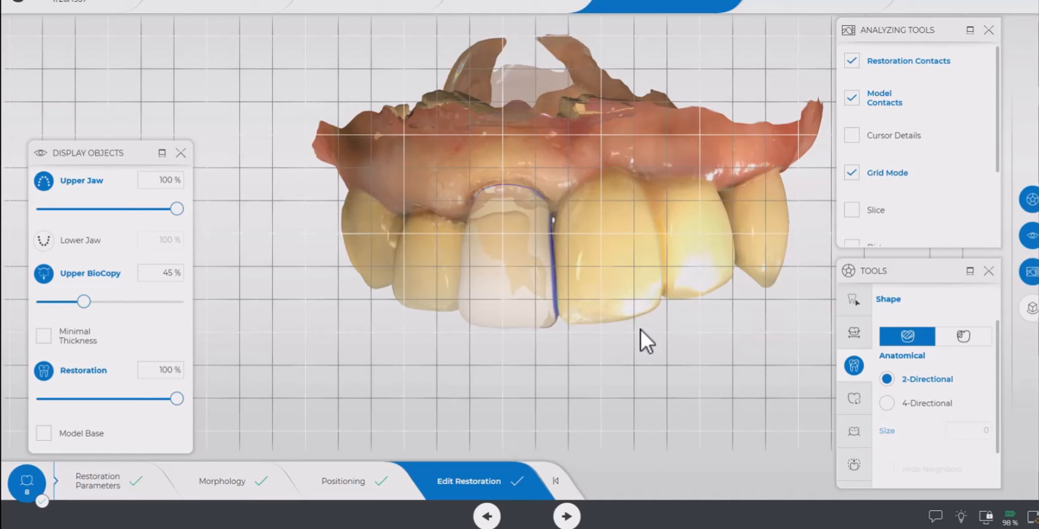
{"action": "mouse_move", "coordinate": [641, 328]}
{"action": "left_mouse_down"}
{"action": "mouse_move", "coordinate": [618, 323]}
{"action": "mouse_move", "coordinate": [628, 312]}
{"action": "mouse_move", "coordinate": [630, 330]}
{"action": "left_mouse_up"}
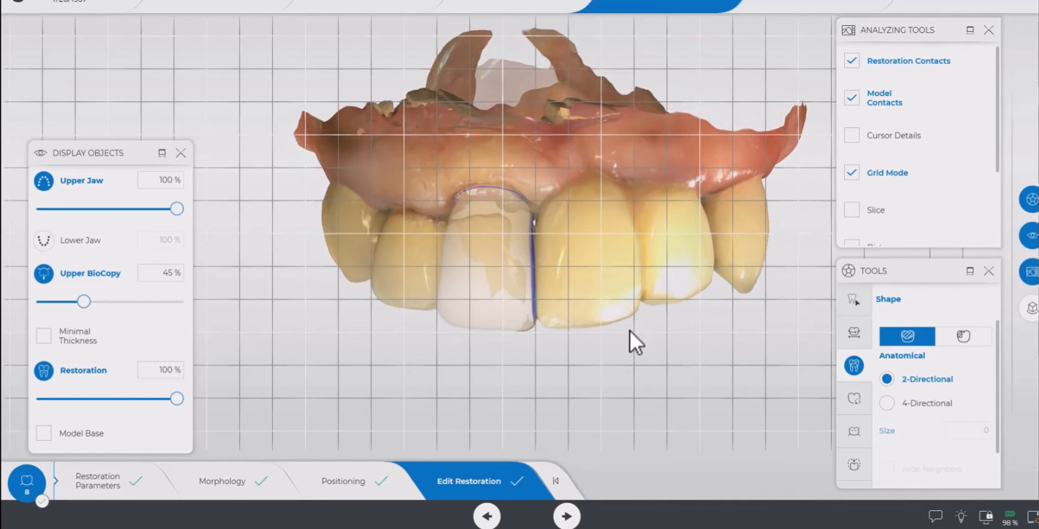
{"action": "right_click", "coordinate": [631, 293]}
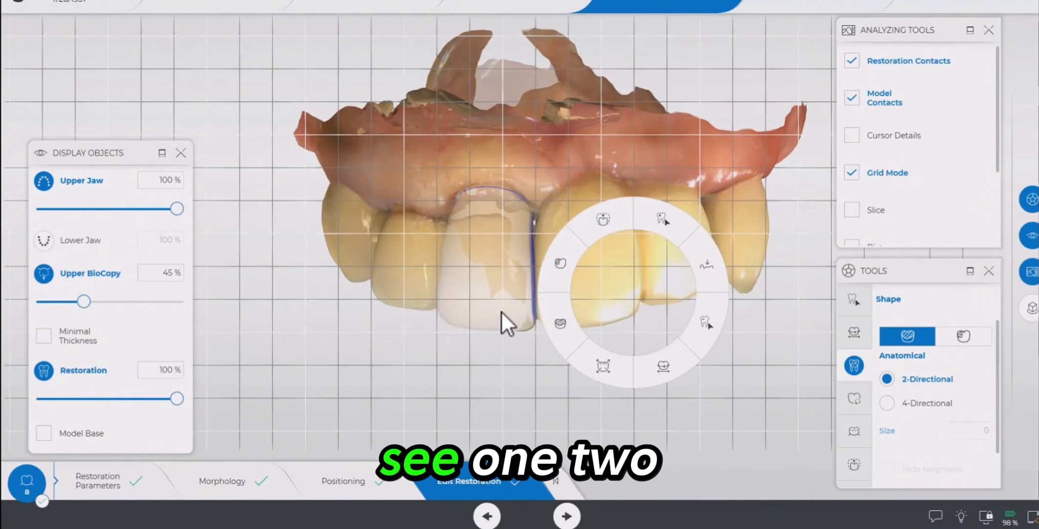
{"action": "left_click", "coordinate": [564, 398]}
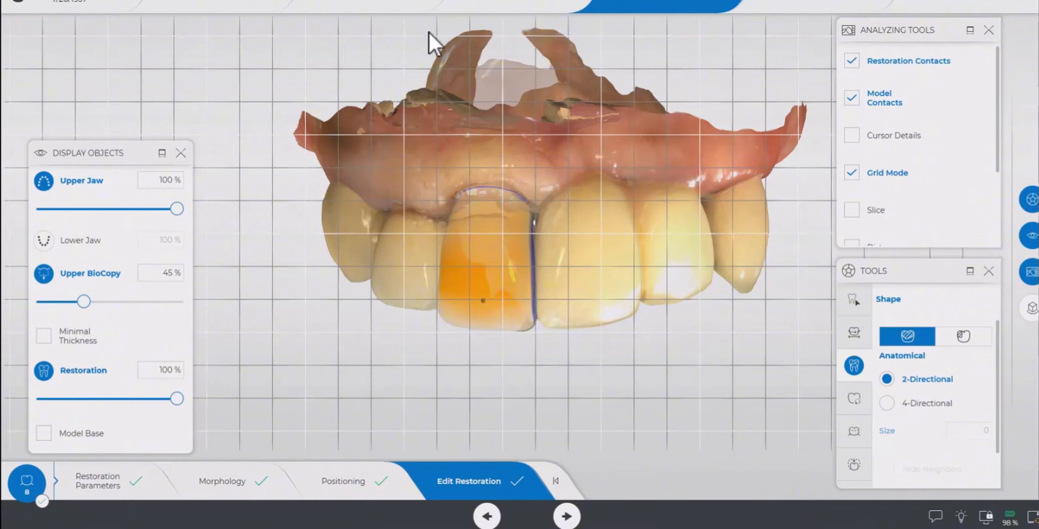
Return to the acquisition phase and unlock the Upper Jaw scan for editing
{"action": "left_click", "coordinate": [407, 5]}
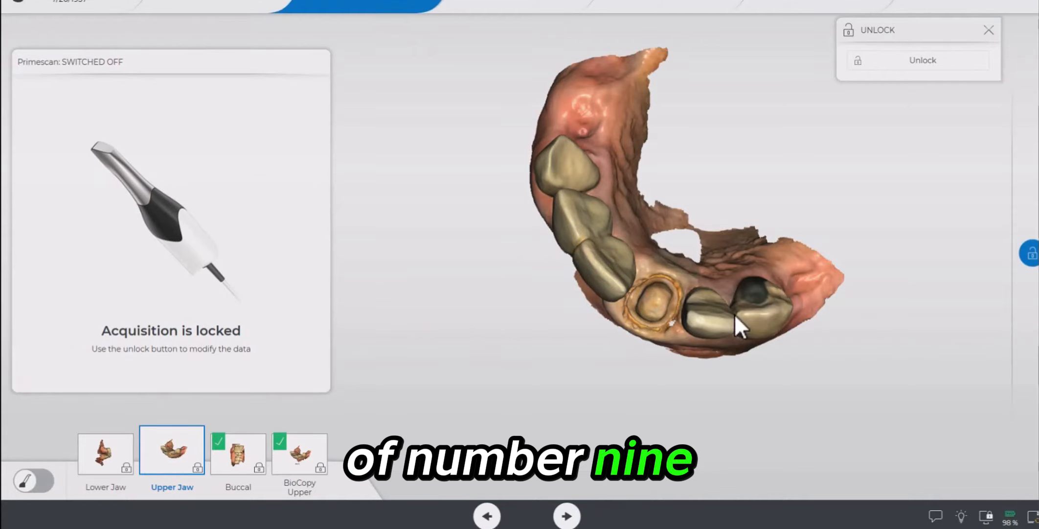
{"action": "left_click_drag", "start_coordinate": [657, 343], "coordinate": [693, 261]}
{"action": "left_click_drag", "start_coordinate": [678, 191], "coordinate": [683, 191]}
{"action": "left_click", "coordinate": [868, 65]}
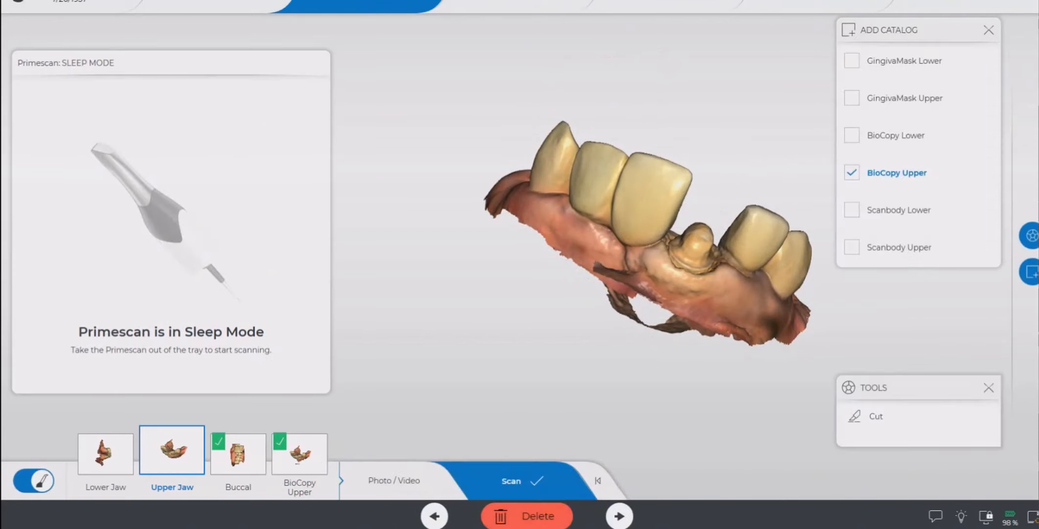
Cut a narrow strip off the mesial side of tooth 9 in the Upper Jaw scan and inspect the trimmed model
{"action": "left_click", "coordinate": [1032, 238]}
{"action": "left_click", "coordinate": [1032, 237]}
{"action": "left_click", "coordinate": [876, 416]}
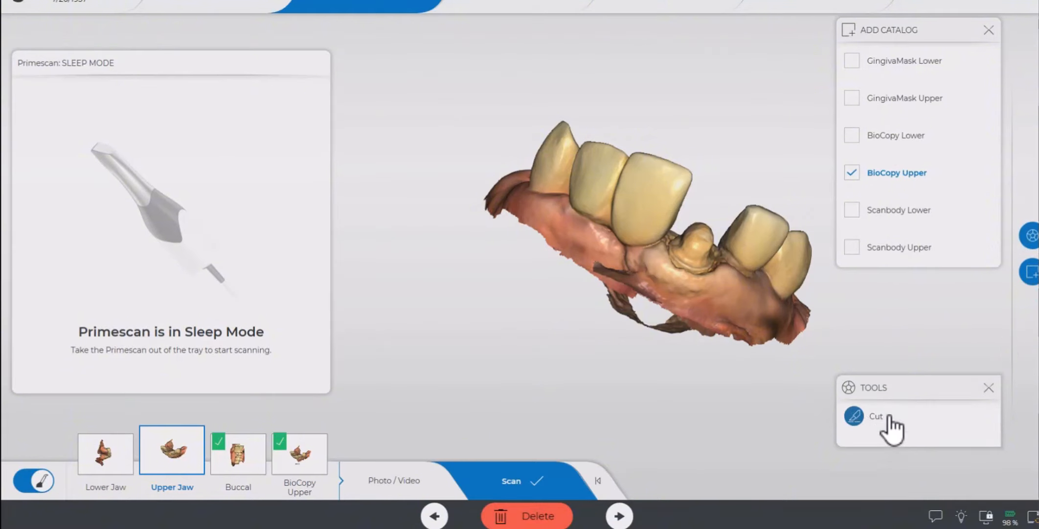
{"action": "left_click", "coordinate": [678, 153]}
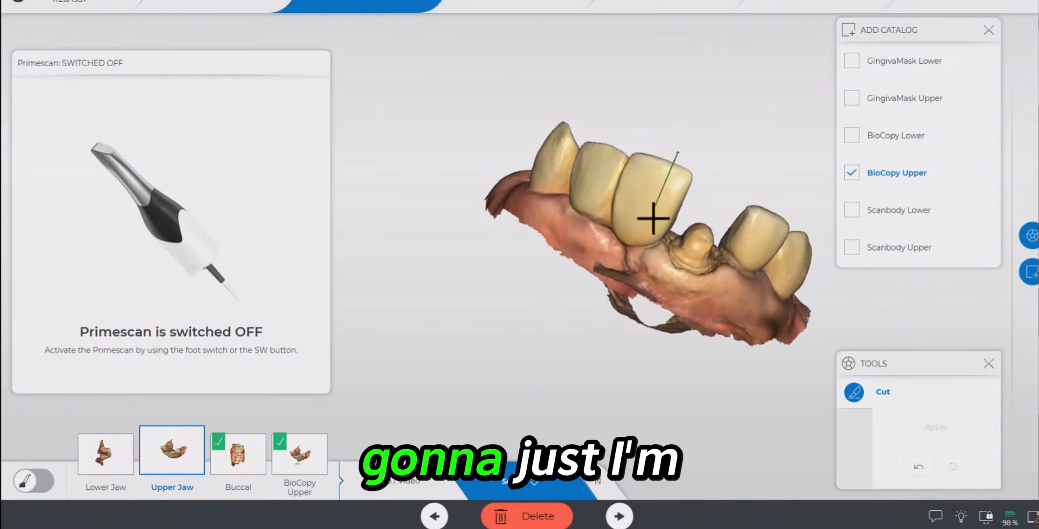
{"action": "left_click", "coordinate": [641, 260]}
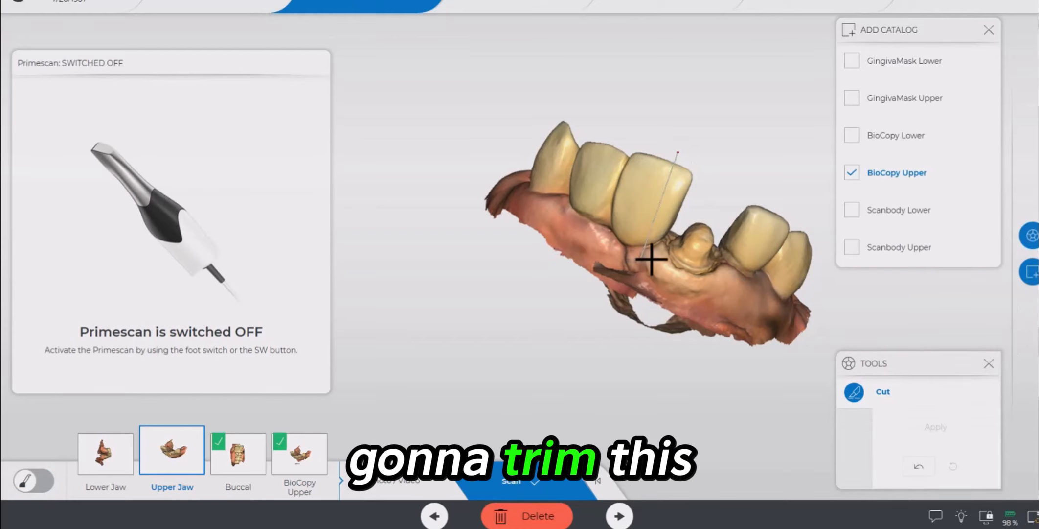
{"action": "left_click", "coordinate": [682, 226]}
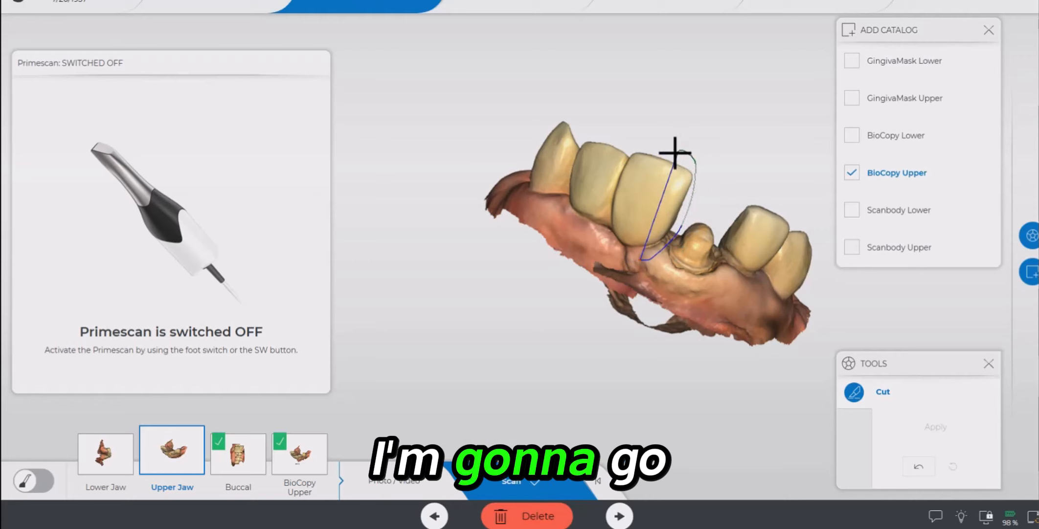
{"action": "left_click", "coordinate": [690, 152]}
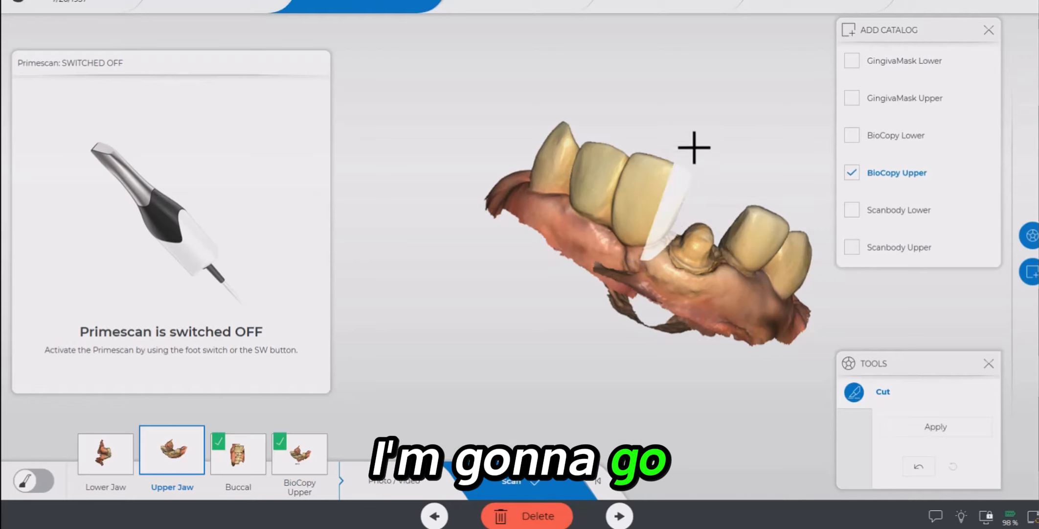
{"action": "left_click", "coordinate": [922, 428]}
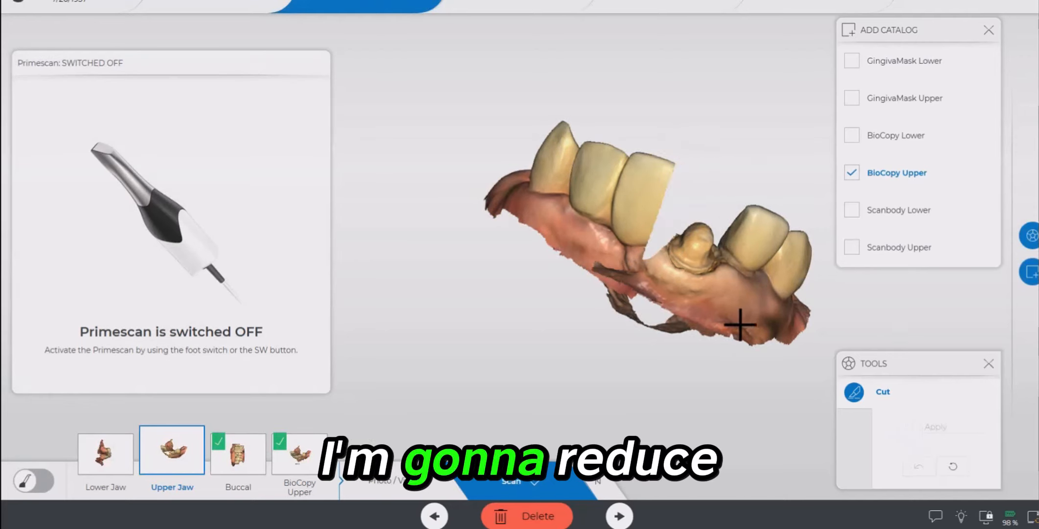
{"action": "left_click_drag", "start_coordinate": [740, 325], "coordinate": [748, 324]}
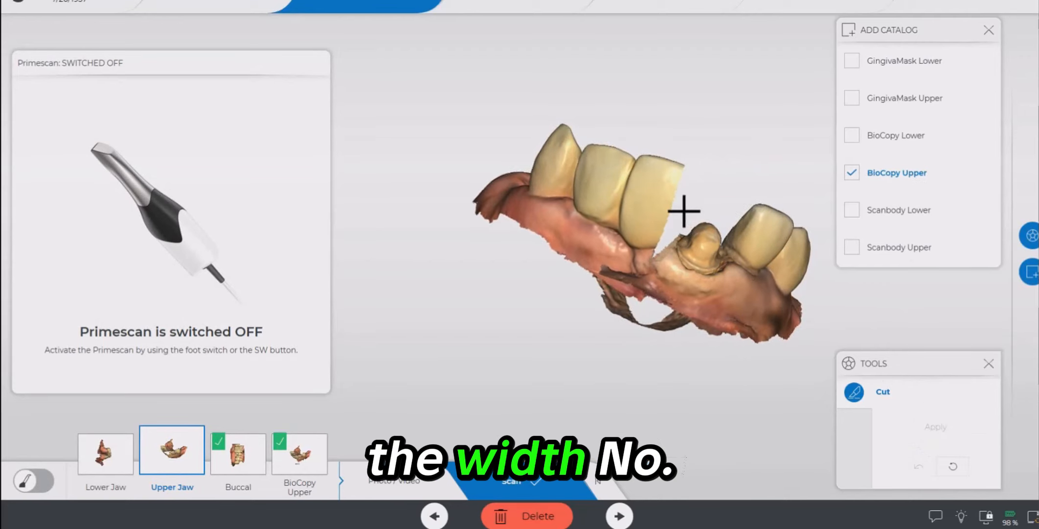
{"action": "left_click_drag", "start_coordinate": [710, 153], "coordinate": [702, 177]}
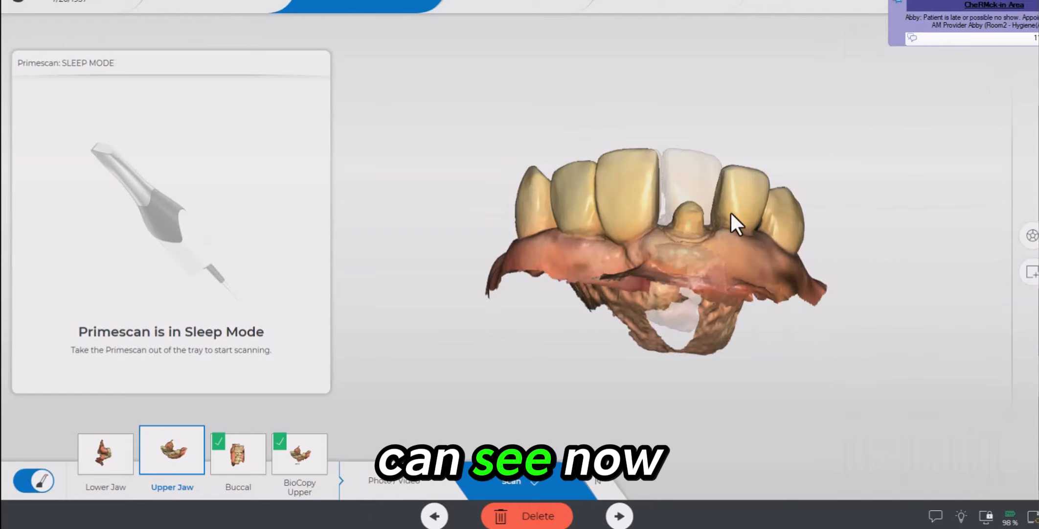
{"action": "mouse_move", "coordinate": [675, 237]}
{"action": "left_mouse_down"}
{"action": "mouse_move", "coordinate": [699, 246]}
{"action": "mouse_move", "coordinate": [693, 238]}
{"action": "left_mouse_up"}
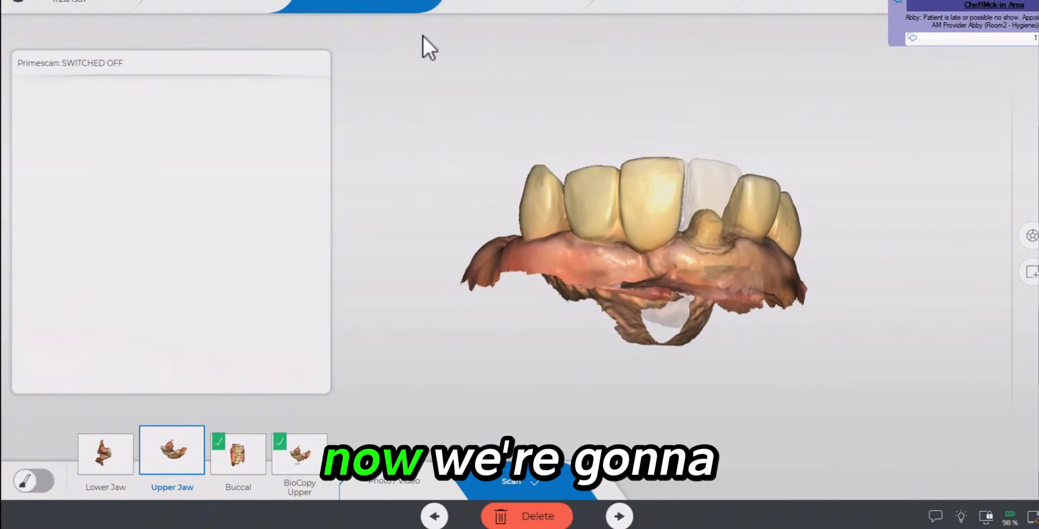
Return to the model phase and manually redraw tooth 8's margin from the distal side around the palatal side to the mesial side
{"action": "left_click", "coordinate": [544, 12]}
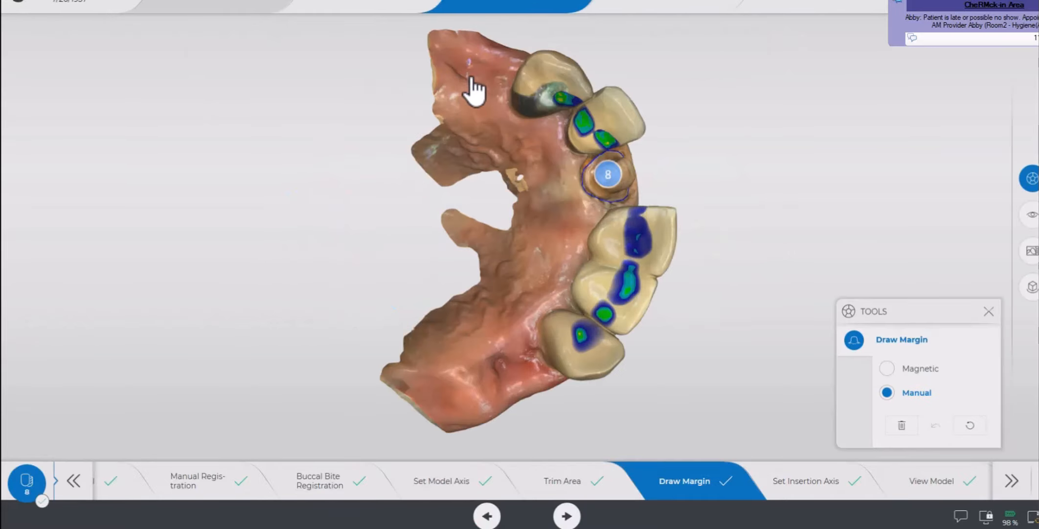
{"action": "mouse_move", "coordinate": [471, 88]}
{"action": "left_mouse_down"}
{"action": "mouse_move", "coordinate": [414, 108]}
{"action": "mouse_move", "coordinate": [424, 113]}
{"action": "mouse_move", "coordinate": [417, 130]}
{"action": "left_mouse_up"}
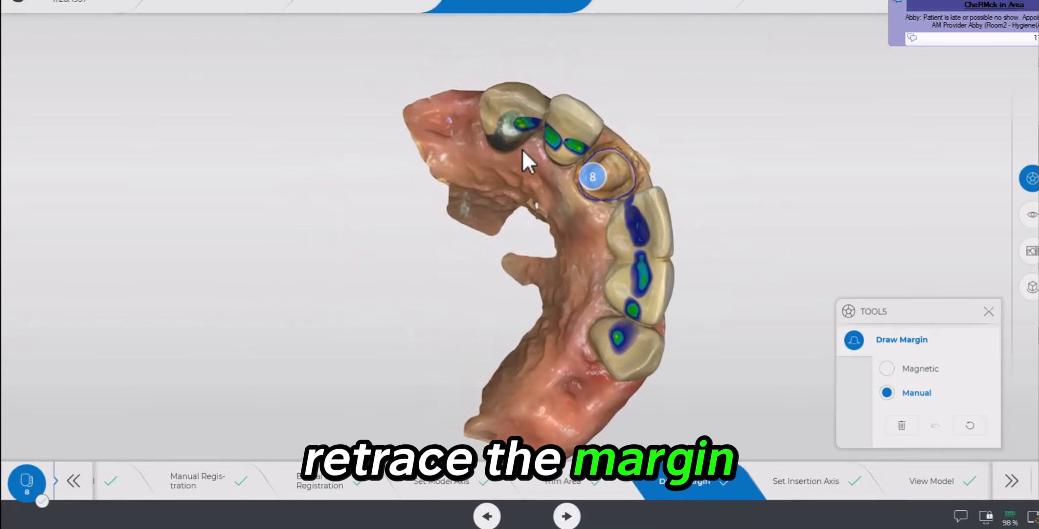
{"action": "scroll", "coordinate": [629, 161], "scroll_direction": "up", "scroll_amount": 5}
{"action": "scroll", "coordinate": [629, 162], "scroll_direction": "up", "scroll_amount": 4}
{"action": "right_click_drag", "start_coordinate": [676, 153], "coordinate": [323, 487]}
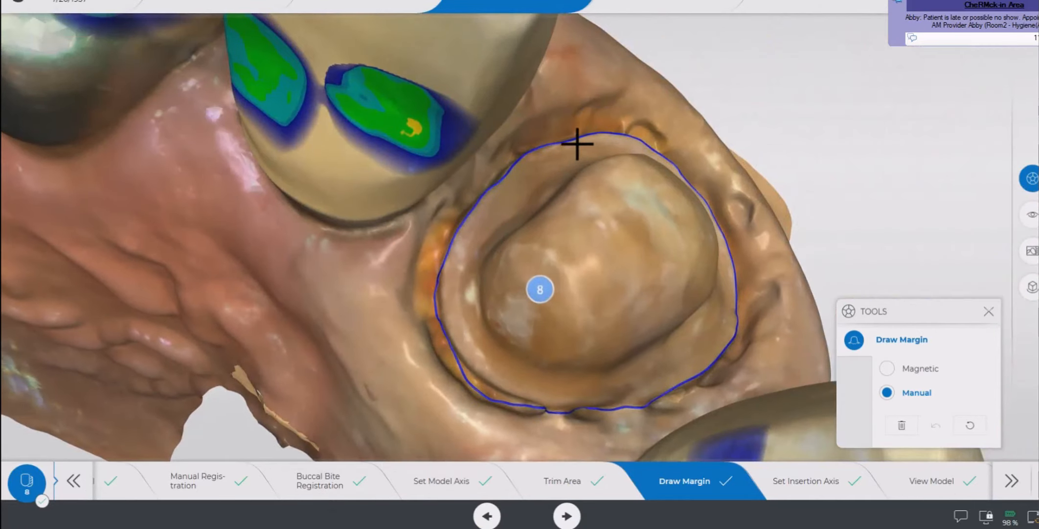
{"action": "left_click", "coordinate": [574, 140]}
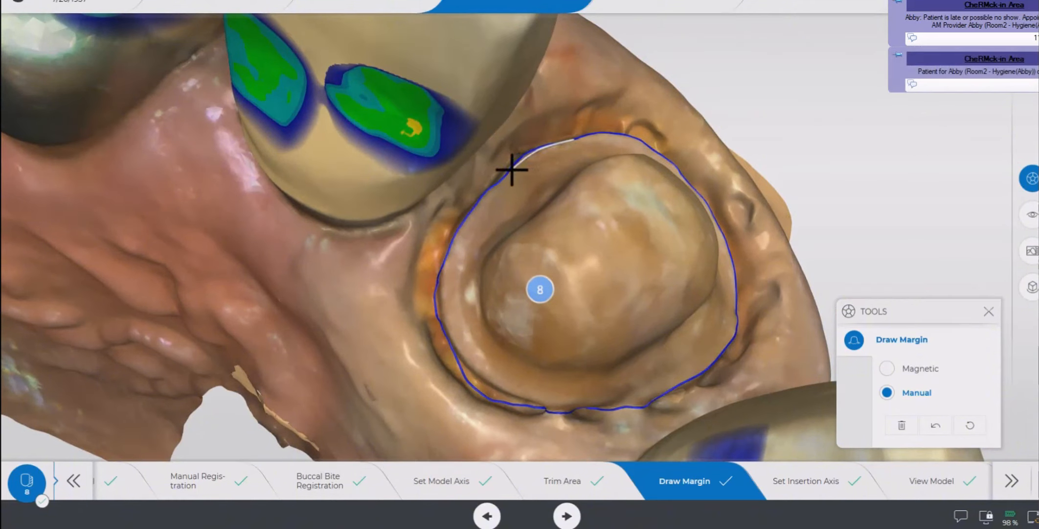
{"action": "left_click", "coordinate": [494, 187]}
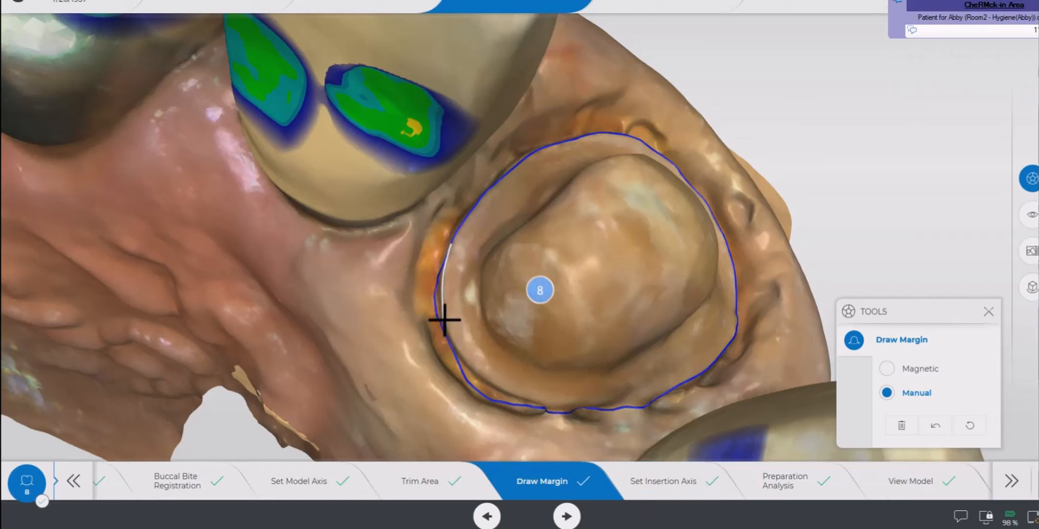
{"action": "left_click", "coordinate": [446, 319]}
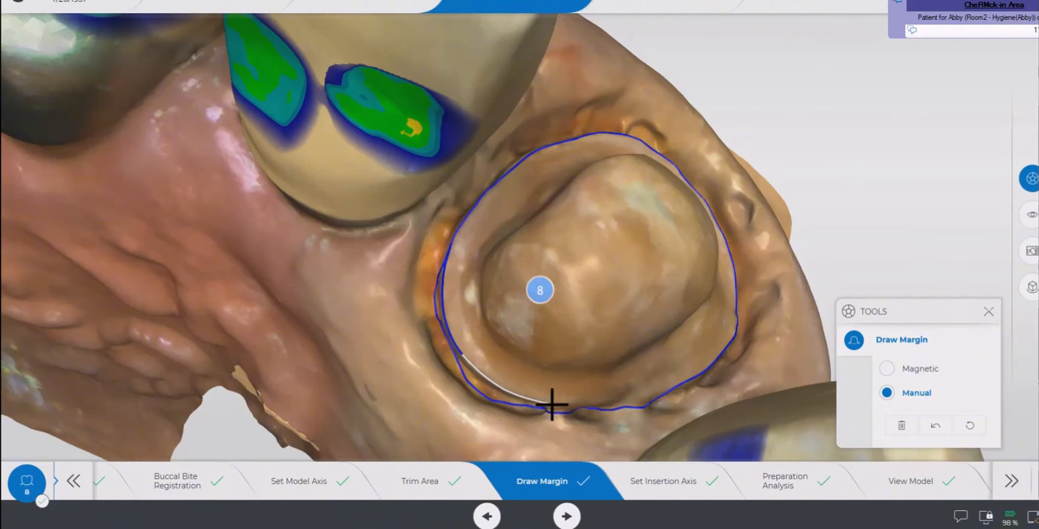
{"action": "left_click", "coordinate": [668, 393]}
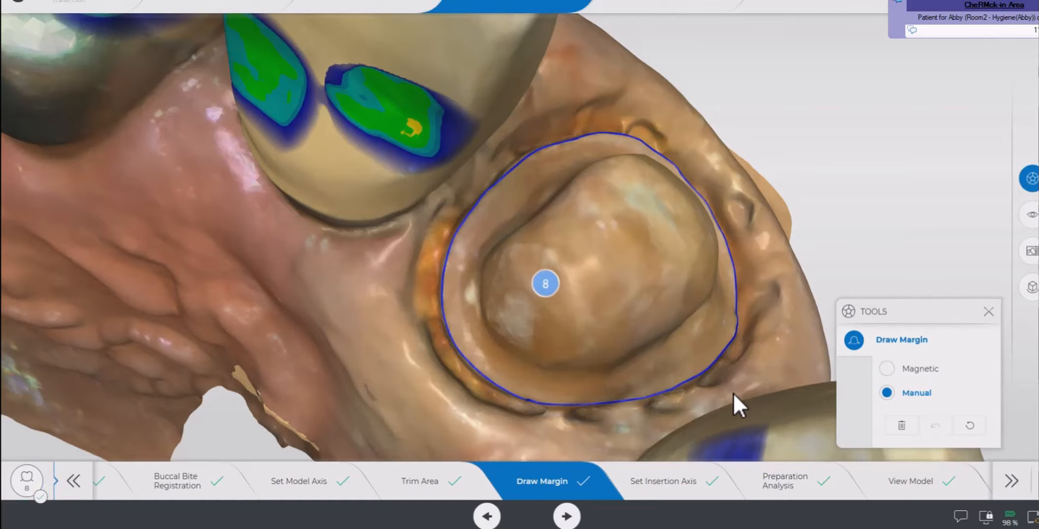
Correct the short mesial section of tooth 8's margin line, following the preparation edge facing tooth 9
{"action": "right_click_drag", "start_coordinate": [734, 392], "coordinate": [427, 324]}
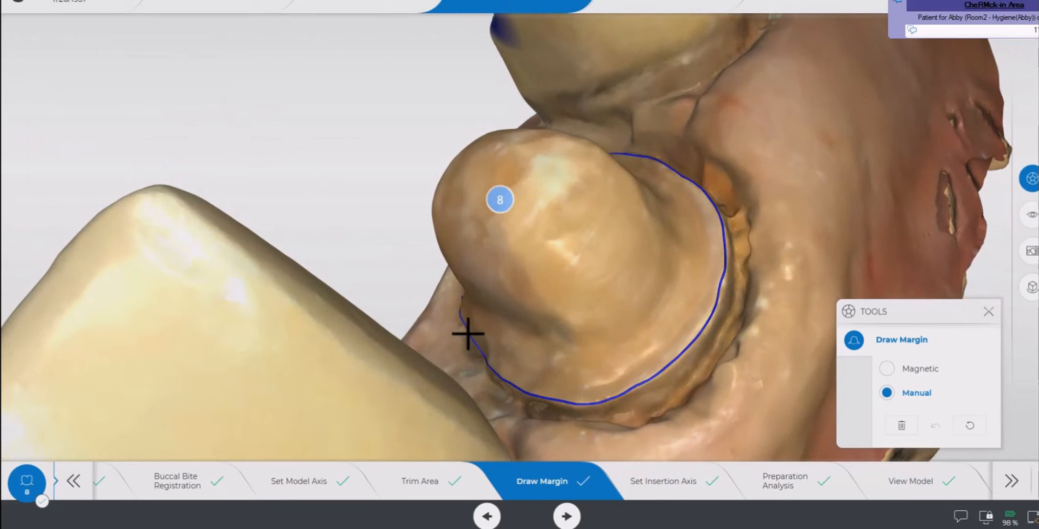
{"action": "left_click", "coordinate": [469, 335]}
{"action": "left_click", "coordinate": [526, 392]}
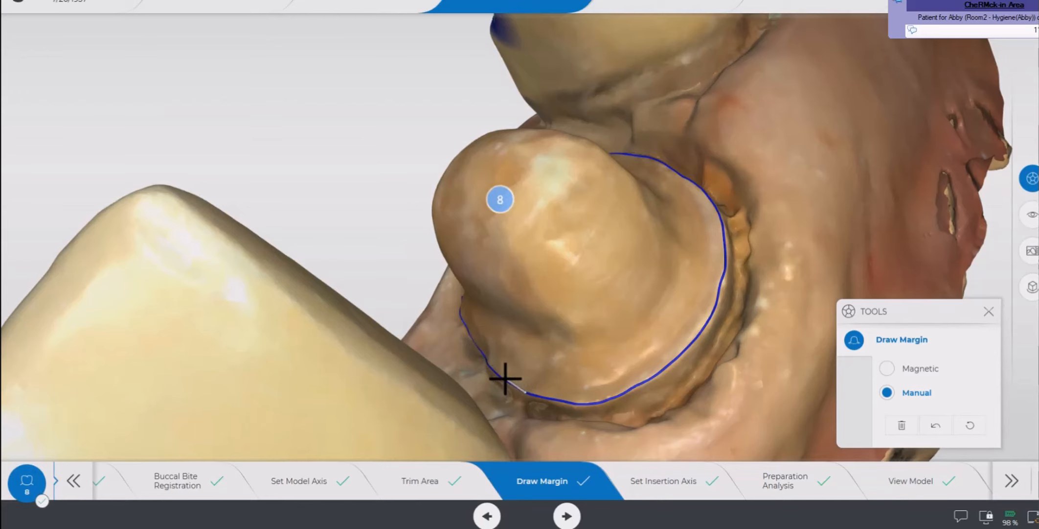
{"action": "left_click_drag", "start_coordinate": [502, 374], "coordinate": [495, 366]}
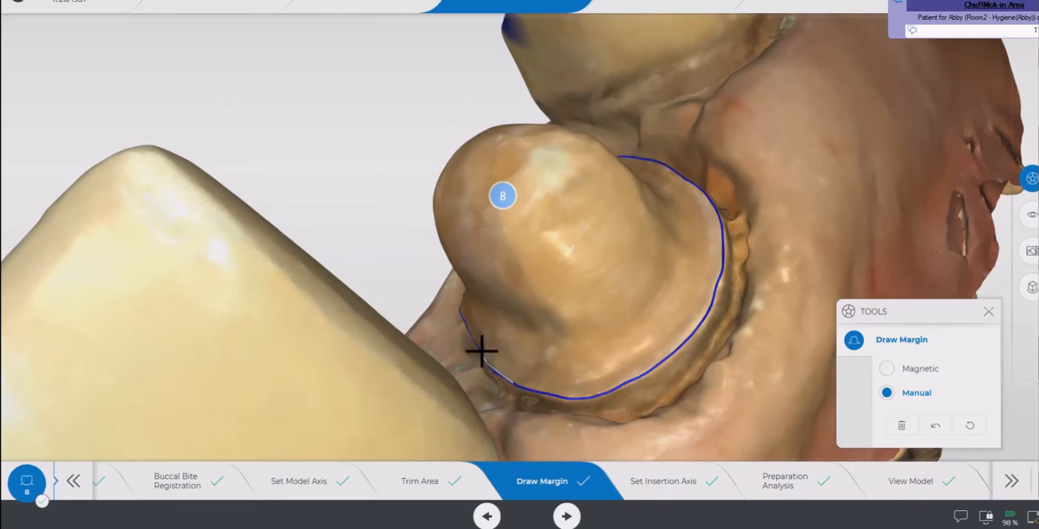
{"action": "left_click", "coordinate": [481, 347]}
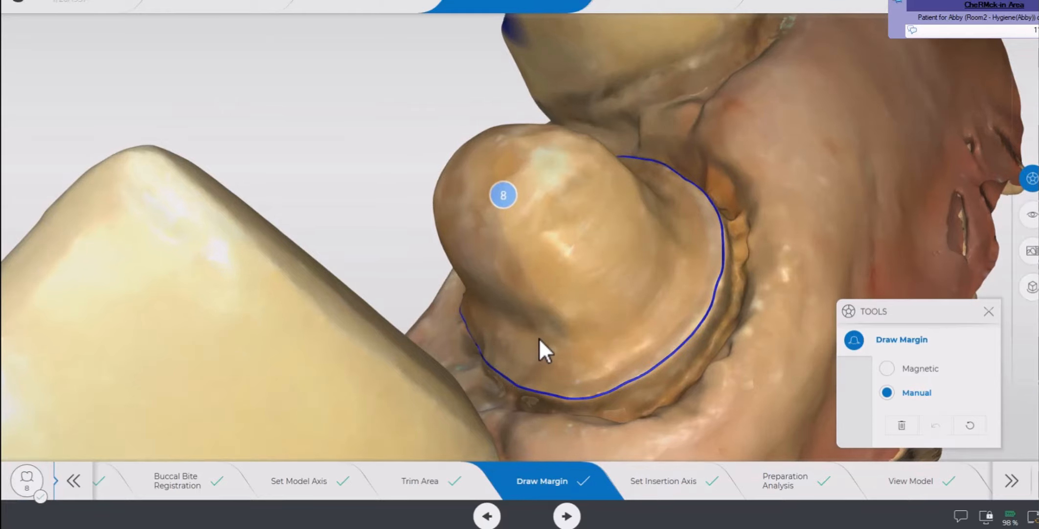
Smooth the mesiopalatal section of tooth 8's margin line and check it from the mesial side
{"action": "left_click_drag", "start_coordinate": [554, 344], "coordinate": [688, 372]}
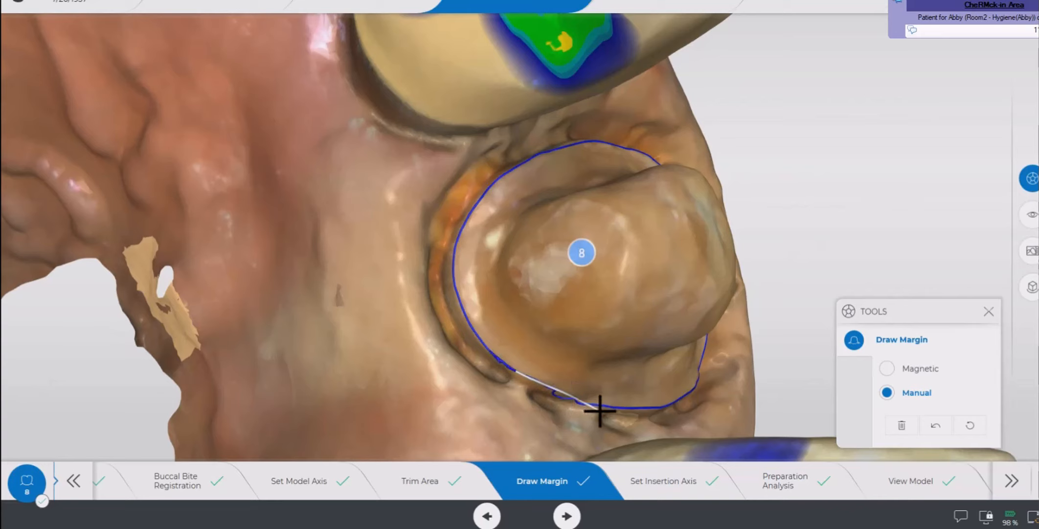
{"action": "left_click", "coordinate": [679, 405]}
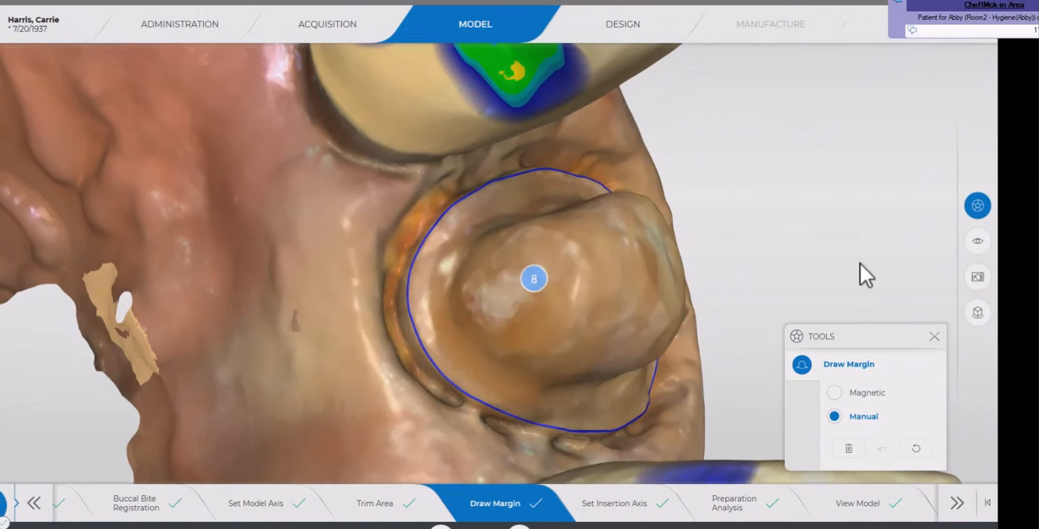
{"action": "middle_click_drag", "start_coordinate": [656, 385], "coordinate": [585, 412]}
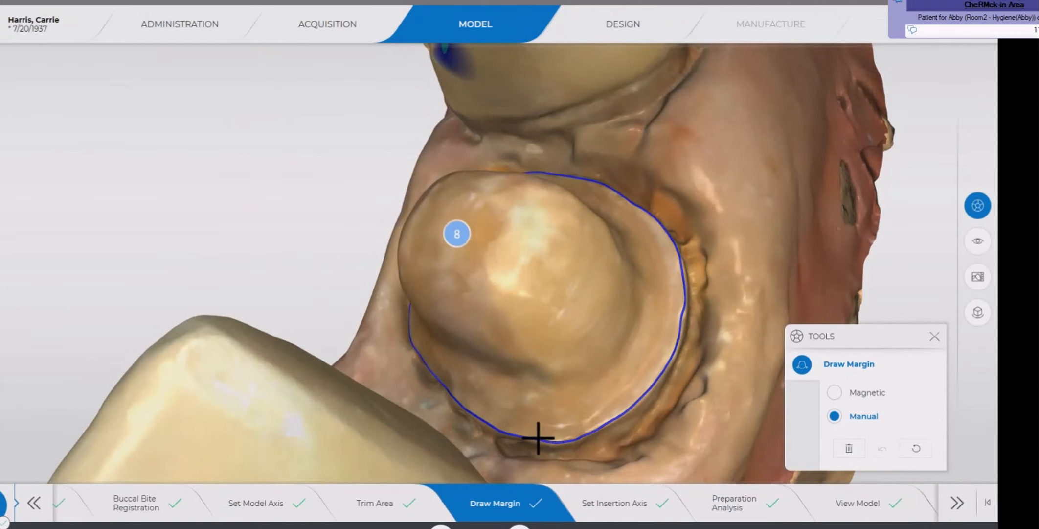
{"action": "mouse_move", "coordinate": [539, 437]}
{"action": "left_mouse_down"}
{"action": "mouse_move", "coordinate": [562, 443]}
{"action": "mouse_move", "coordinate": [605, 425]}
{"action": "left_mouse_up"}
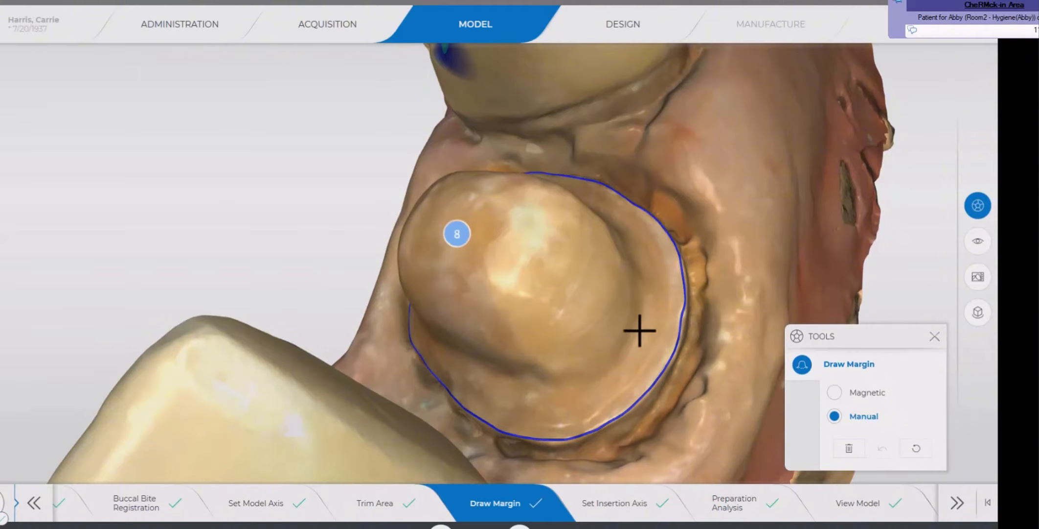
{"action": "left_click_drag", "start_coordinate": [634, 359], "coordinate": [633, 397]}
Proceed to the design phase and extend the crown's mesial side toward tooth 9 with the 2-Directional Anatomical Shape tool
{"action": "left_click", "coordinate": [647, 33]}
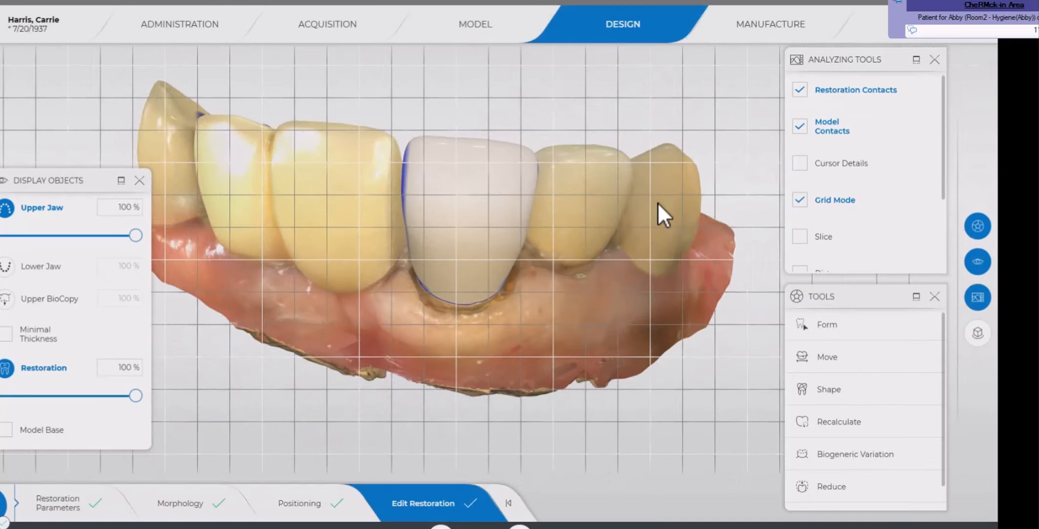
{"action": "right_click", "coordinate": [448, 197]}
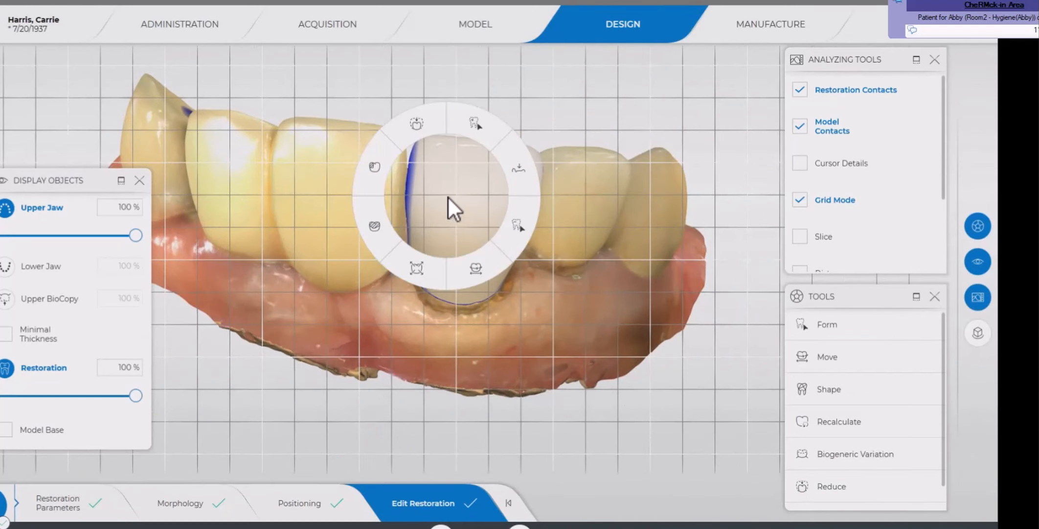
{"action": "left_click", "coordinate": [373, 210]}
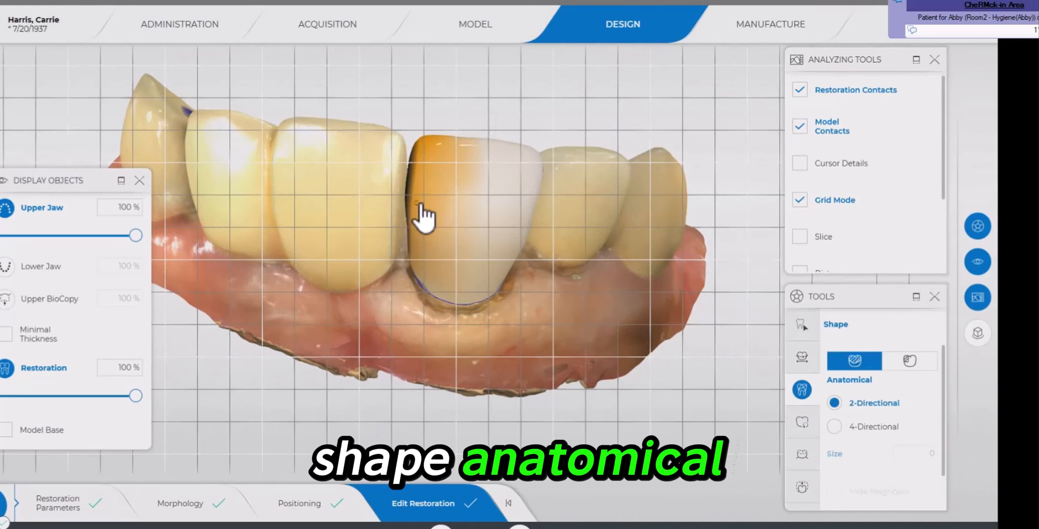
{"action": "left_click_drag", "start_coordinate": [411, 201], "coordinate": [408, 202]}
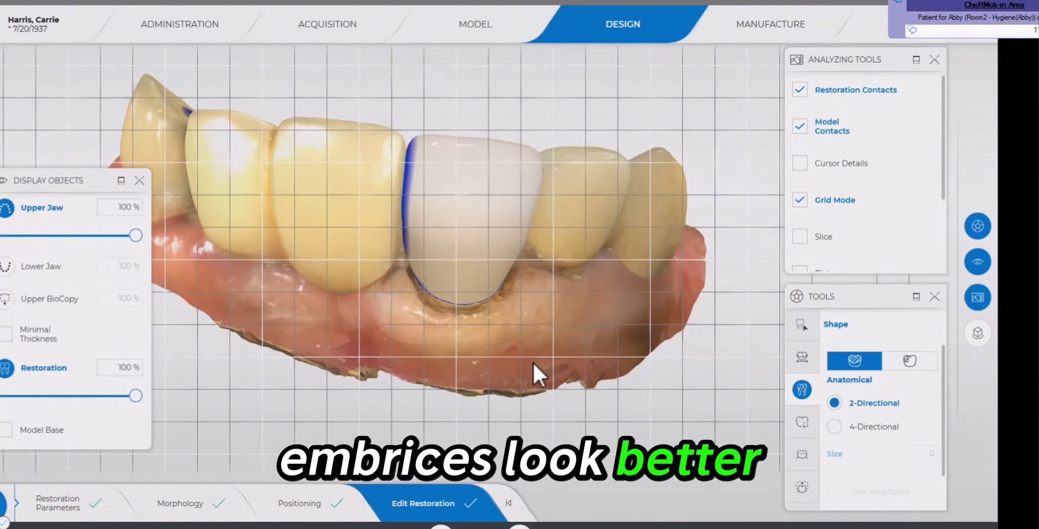
Compare the crown with tooth 9 against the grid in a straight facial view and turn off Grid Mode
{"action": "left_click_drag", "start_coordinate": [552, 354], "coordinate": [567, 330]}
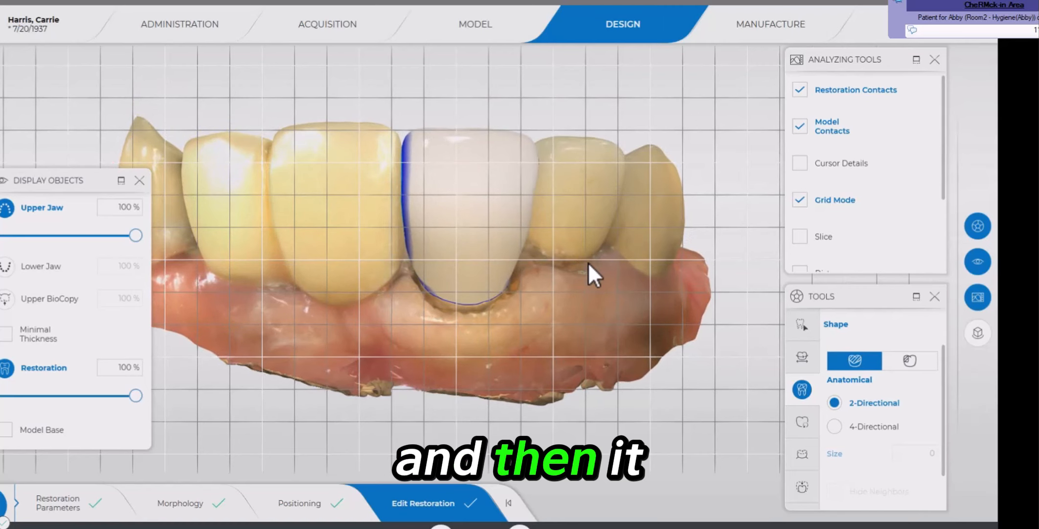
{"action": "left_click_drag", "start_coordinate": [590, 263], "coordinate": [607, 255]}
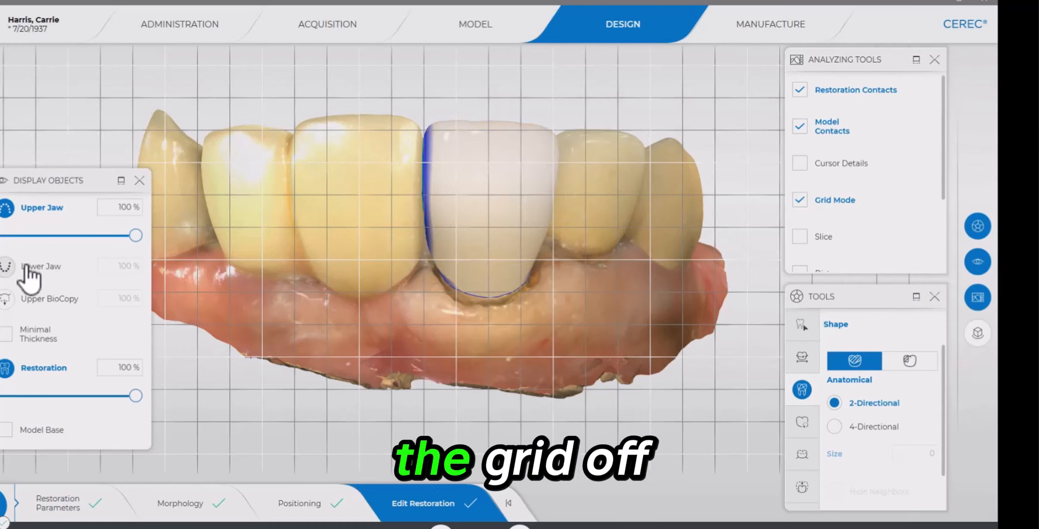
{"action": "key", "text": "g"}
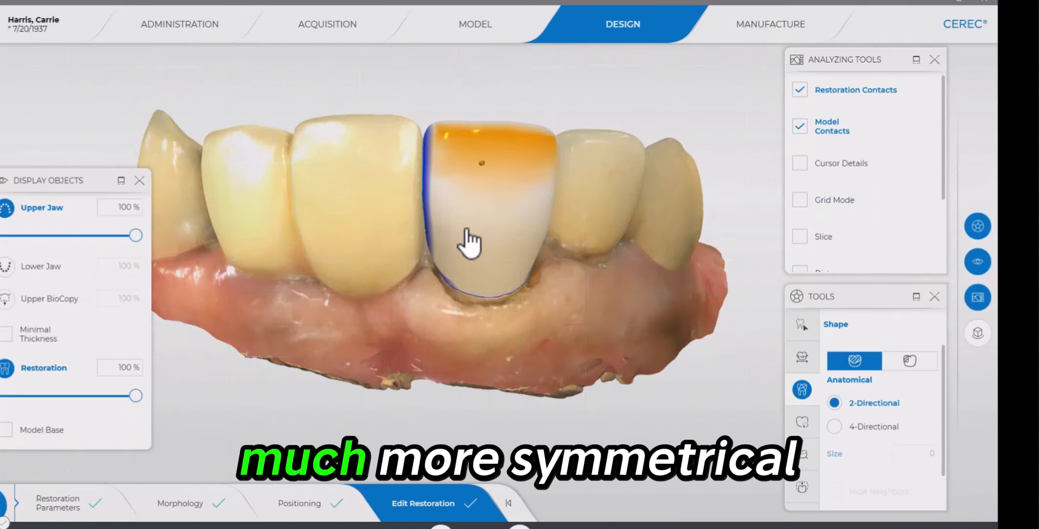
Display the Upper BioCopy at 37 % opacity and compare its outline with the crown from the facial side
{"action": "left_click", "coordinate": [7, 304]}
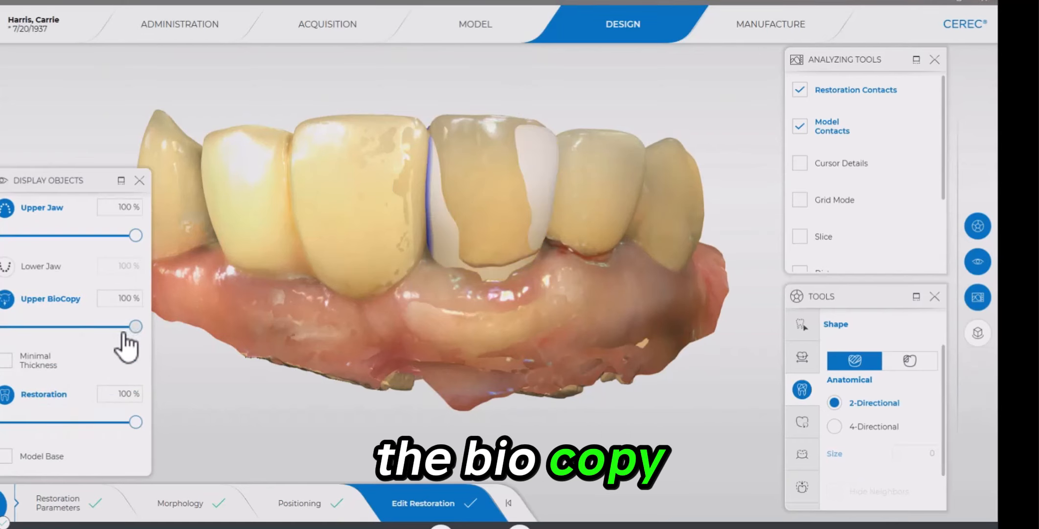
{"action": "left_click_drag", "start_coordinate": [135, 326], "coordinate": [57, 327]}
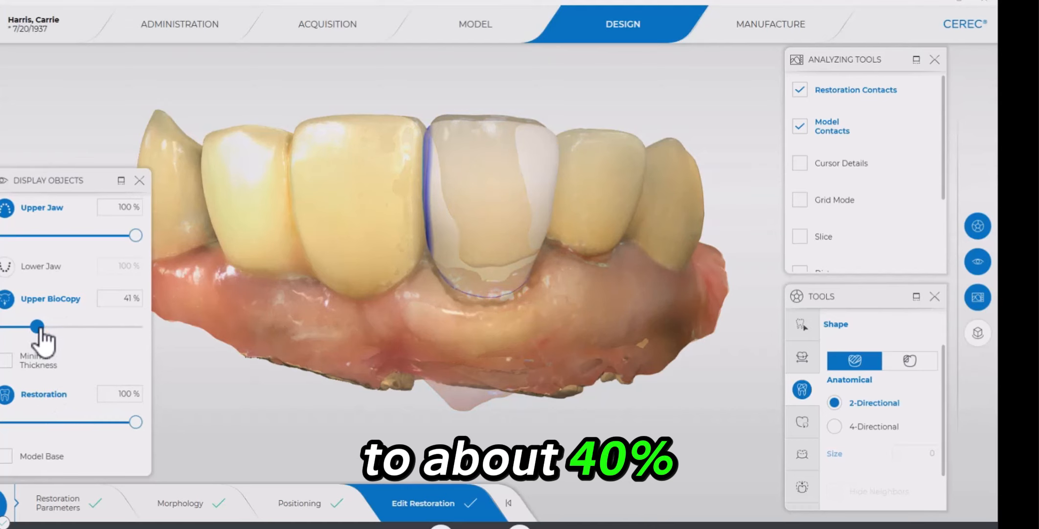
{"action": "left_click_drag", "start_coordinate": [34, 329], "coordinate": [30, 327]}
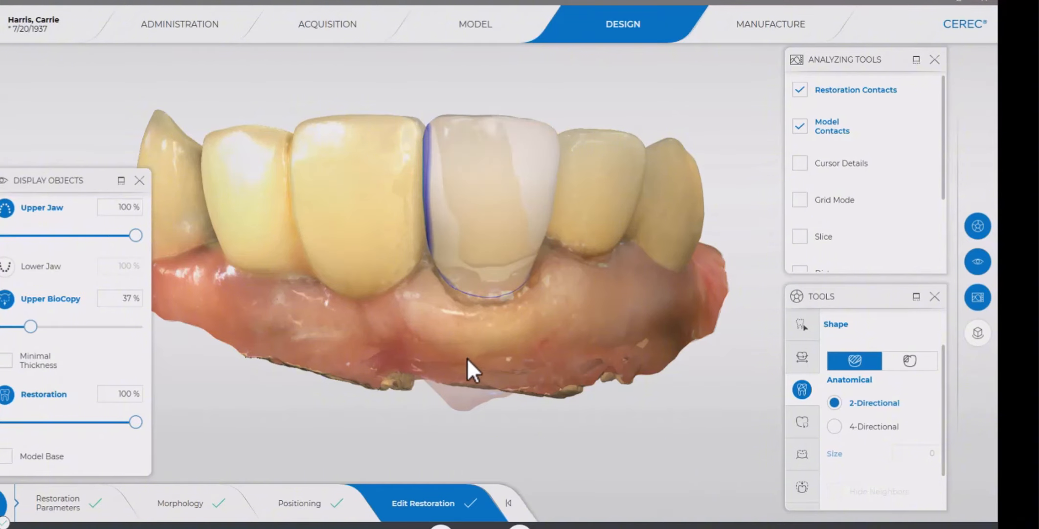
{"action": "left_click_drag", "start_coordinate": [466, 357], "coordinate": [548, 243]}
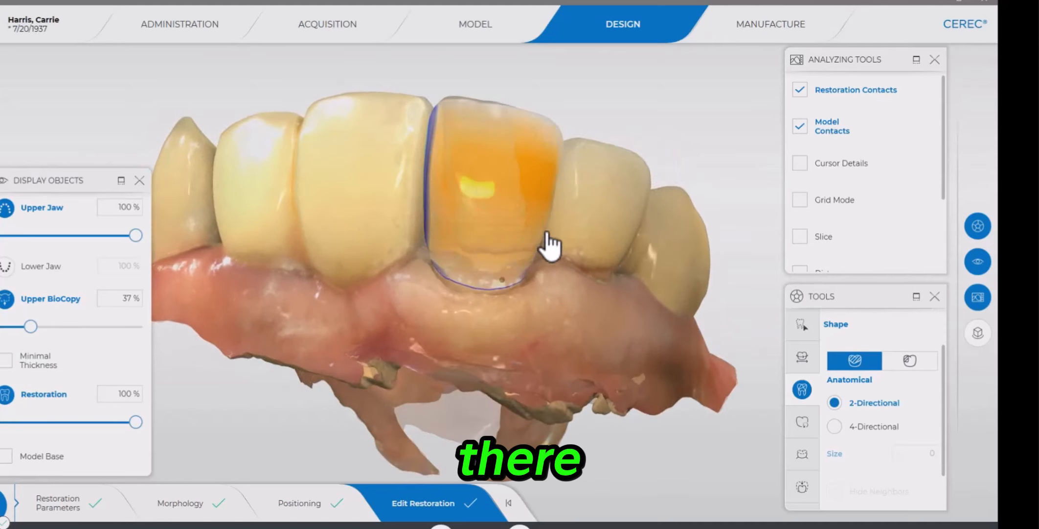
{"action": "left_click_drag", "start_coordinate": [585, 191], "coordinate": [615, 213]}
Reduce the heavy occlusal contacts on the crown's palatal surface with Form Remove at 3.13 mm size and 46 % strength
{"action": "left_click_drag", "start_coordinate": [413, 173], "coordinate": [481, 299]}
{"action": "right_click", "coordinate": [480, 299]}
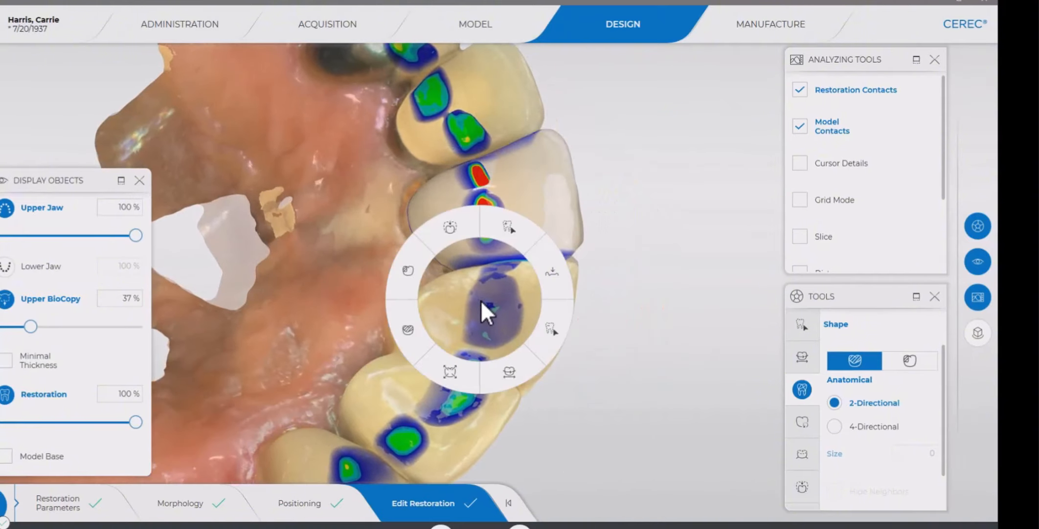
{"action": "left_click", "coordinate": [555, 343]}
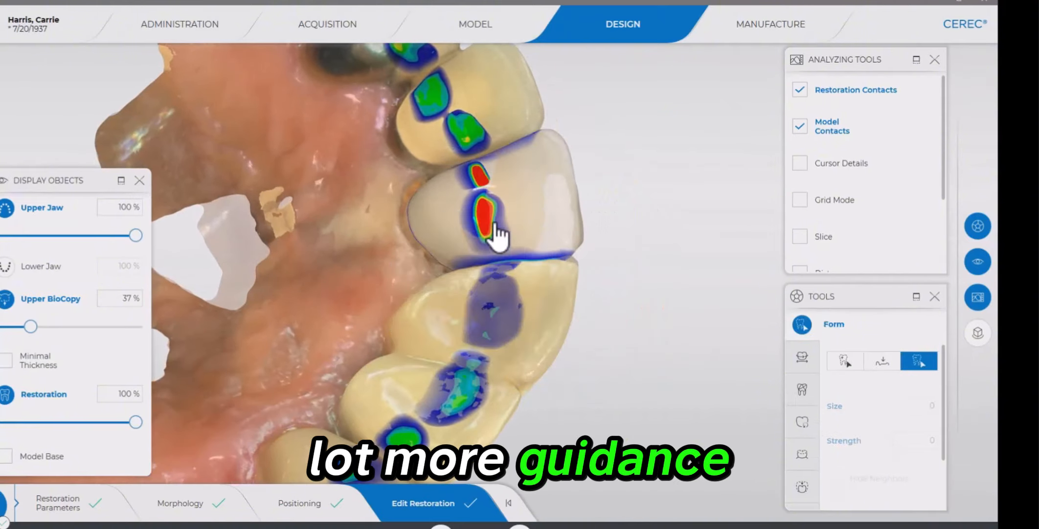
{"action": "scroll", "coordinate": [484, 213], "scroll_direction": "up", "scroll_amount": 5}
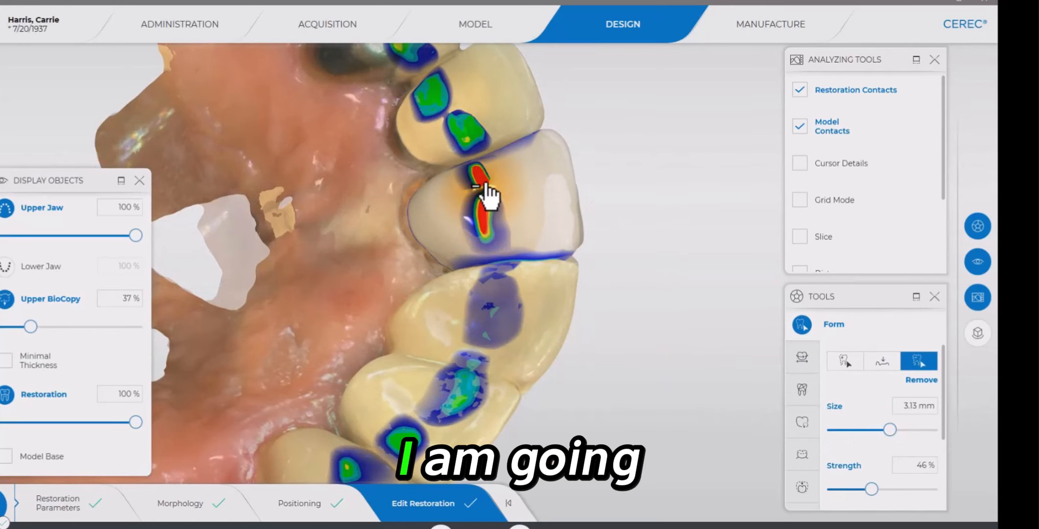
{"action": "mouse_move", "coordinate": [484, 188]}
{"action": "left_mouse_down"}
{"action": "mouse_move", "coordinate": [482, 173]}
{"action": "mouse_move", "coordinate": [491, 253]}
{"action": "left_mouse_up"}
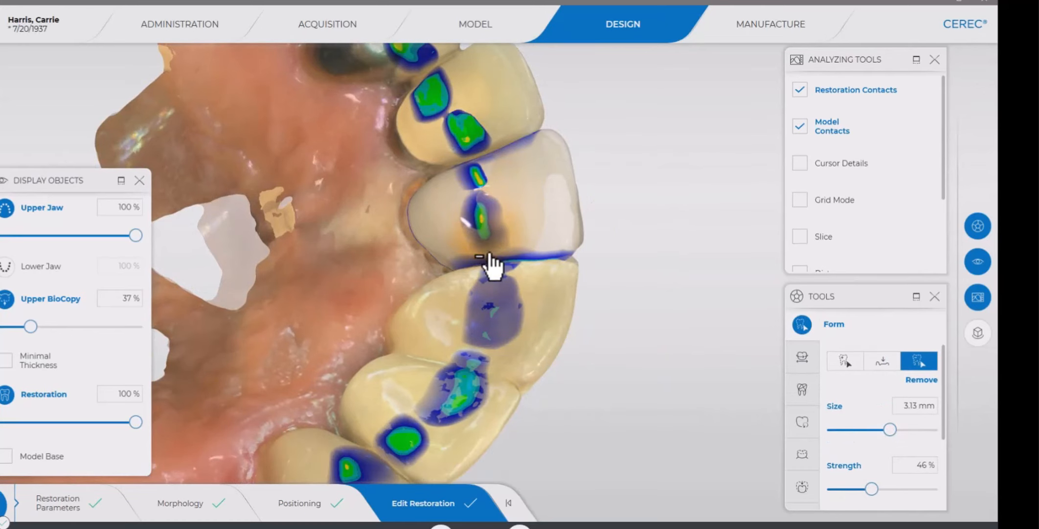
{"action": "left_click_drag", "start_coordinate": [476, 214], "coordinate": [479, 202]}
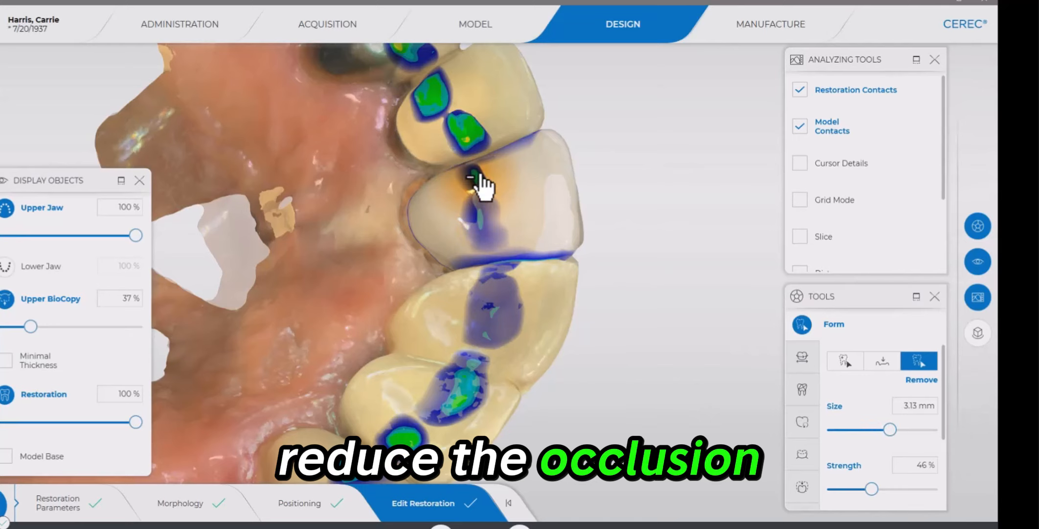
Remove more material at the crown's remaining palatal contacts with a smaller 1.88 mm Remove brush to take it out of occlusion
{"action": "middle_click_drag", "start_coordinate": [479, 175], "coordinate": [478, 201]}
{"action": "scroll", "coordinate": [477, 210], "scroll_direction": "down", "scroll_amount": 2}
{"action": "mouse_move", "coordinate": [478, 208]}
{"action": "left_mouse_down"}
{"action": "mouse_move", "coordinate": [480, 174]}
{"action": "mouse_move", "coordinate": [485, 254]}
{"action": "left_mouse_up"}
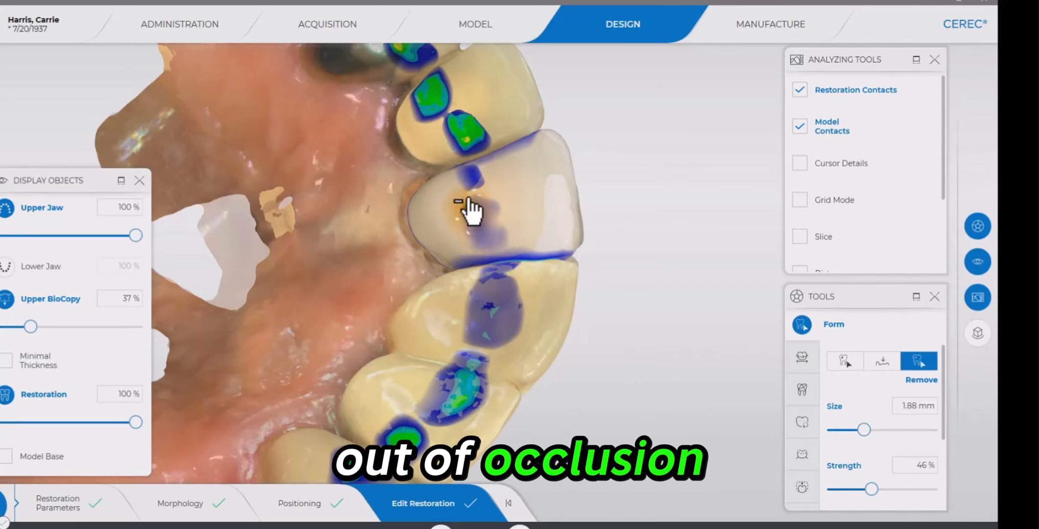
{"action": "mouse_move", "coordinate": [469, 211]}
{"action": "left_mouse_down"}
{"action": "mouse_move", "coordinate": [471, 239]}
{"action": "mouse_move", "coordinate": [473, 181]}
{"action": "mouse_move", "coordinate": [480, 199]}
{"action": "mouse_move", "coordinate": [470, 186]}
{"action": "left_mouse_up"}
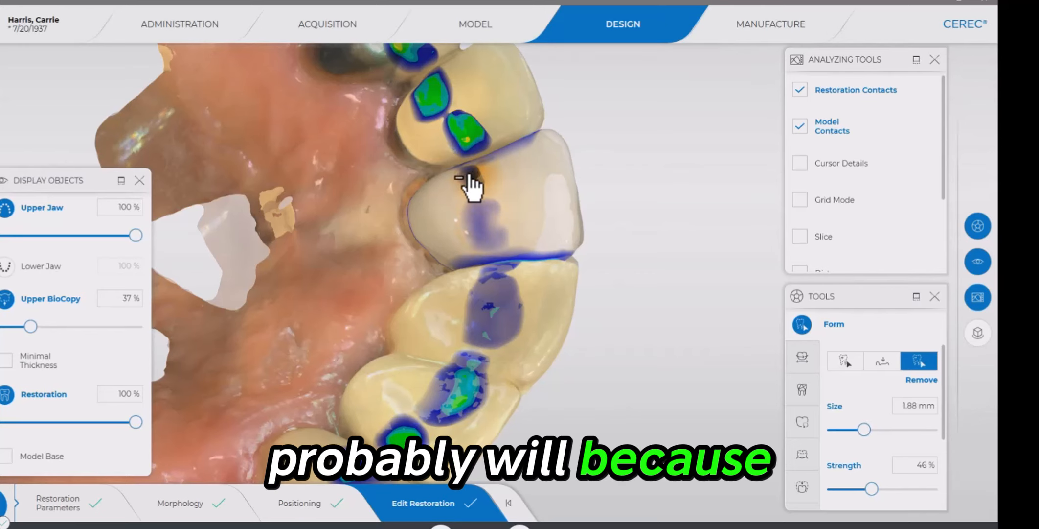
{"action": "left_click_drag", "start_coordinate": [474, 226], "coordinate": [465, 257]}
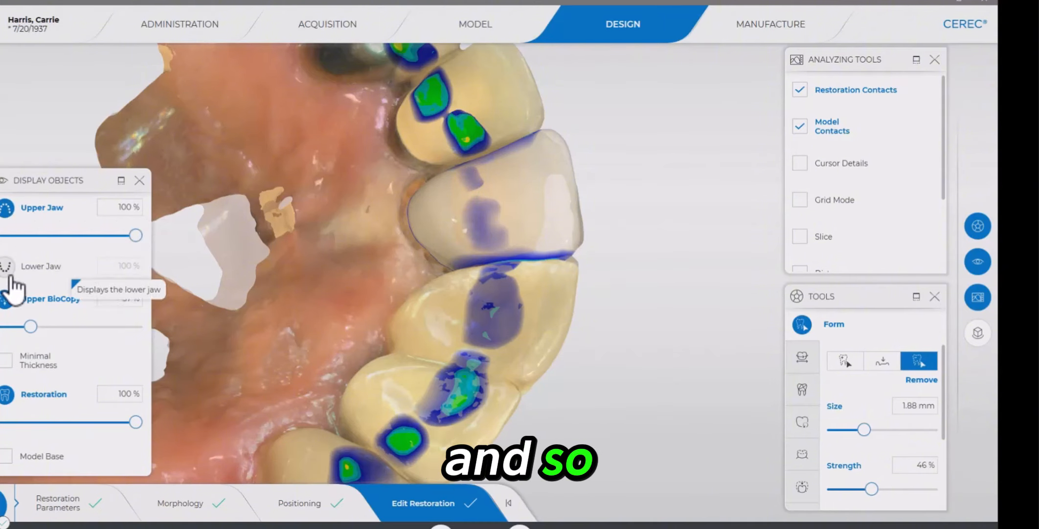
Hide the Upper BioCopy and reduce the crown's palatal surface with Form Remove at 2.75 mm size and 46 % strength
{"action": "left_click", "coordinate": [6, 300]}
{"action": "middle_click_drag", "start_coordinate": [365, 273], "coordinate": [467, 260]}
{"action": "right_click", "coordinate": [501, 230]}
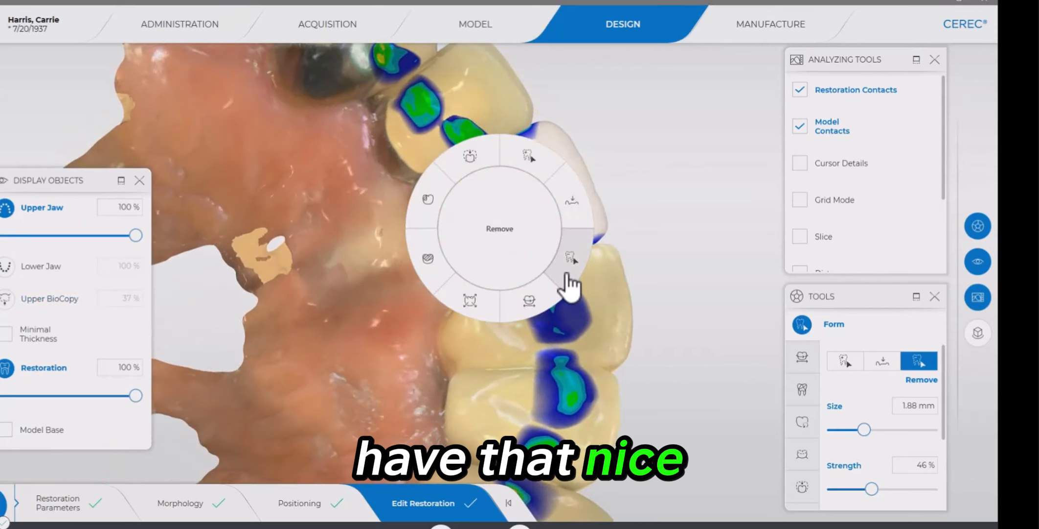
{"action": "left_click", "coordinate": [565, 272]}
{"action": "scroll", "coordinate": [523, 221], "scroll_direction": "up", "scroll_amount": 5}
{"action": "mouse_move", "coordinate": [514, 211]}
{"action": "left_mouse_down"}
{"action": "mouse_move", "coordinate": [504, 246]}
{"action": "mouse_move", "coordinate": [457, 178]}
{"action": "left_mouse_up"}
{"action": "mouse_move", "coordinate": [467, 220]}
{"action": "left_mouse_down"}
{"action": "mouse_move", "coordinate": [482, 197]}
{"action": "mouse_move", "coordinate": [475, 265]}
{"action": "left_mouse_up"}
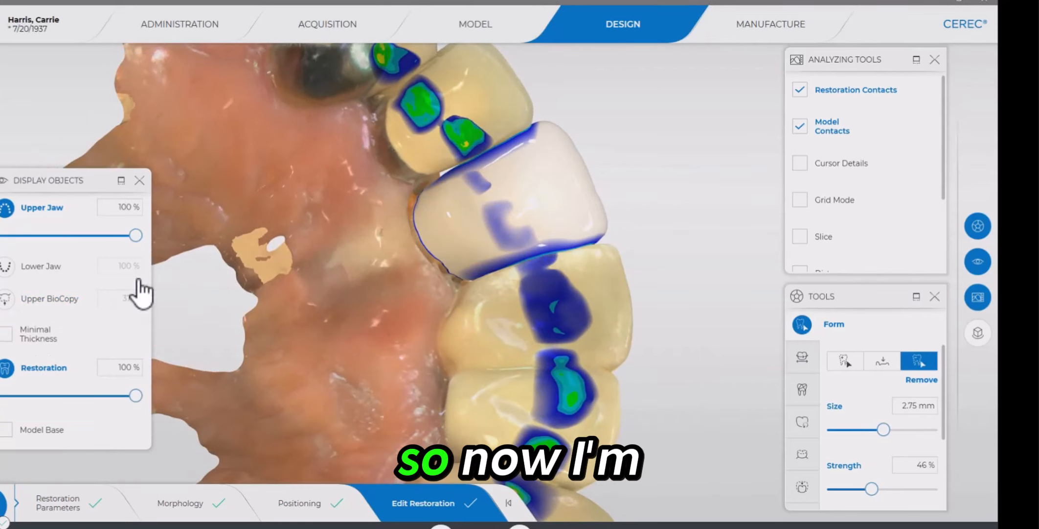
Isolate the crown by hiding the upper jaw and lighten its heavy mesial contact with a 2.50 mm Remove brush
{"action": "left_click", "coordinate": [9, 209]}
{"action": "right_click_drag", "start_coordinate": [544, 375], "coordinate": [506, 320]}
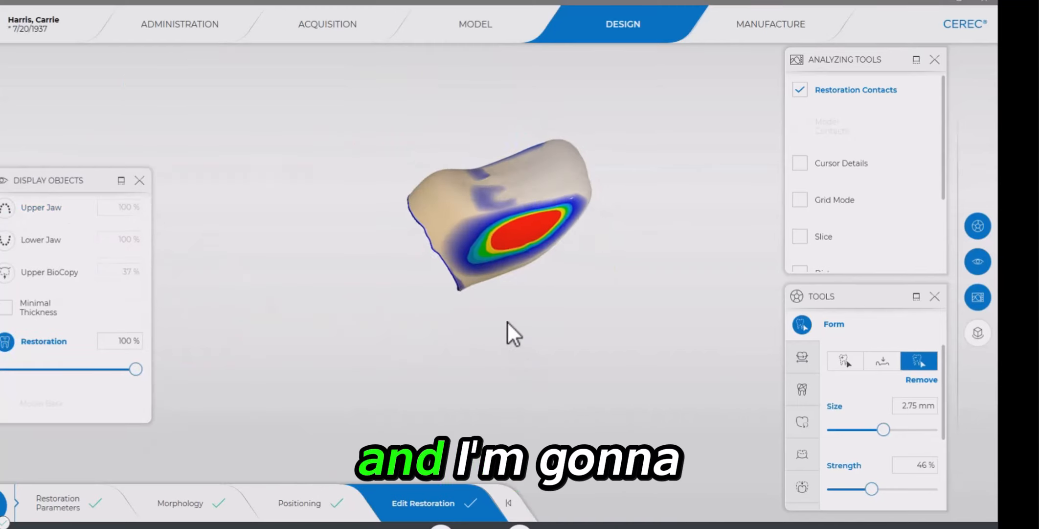
{"action": "right_click", "coordinate": [507, 321]}
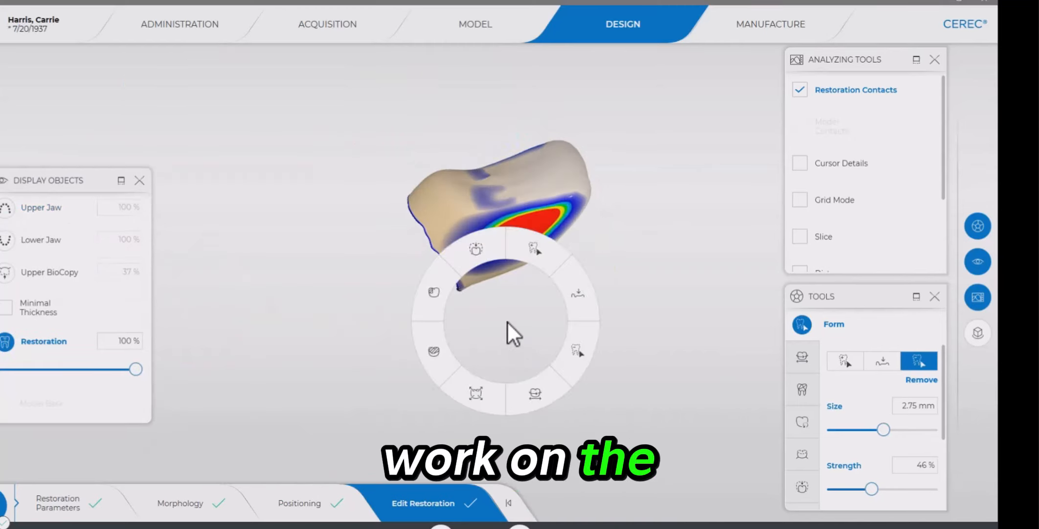
{"action": "left_click", "coordinate": [559, 316]}
{"action": "scroll", "coordinate": [532, 231], "scroll_direction": "down", "scroll_amount": 1}
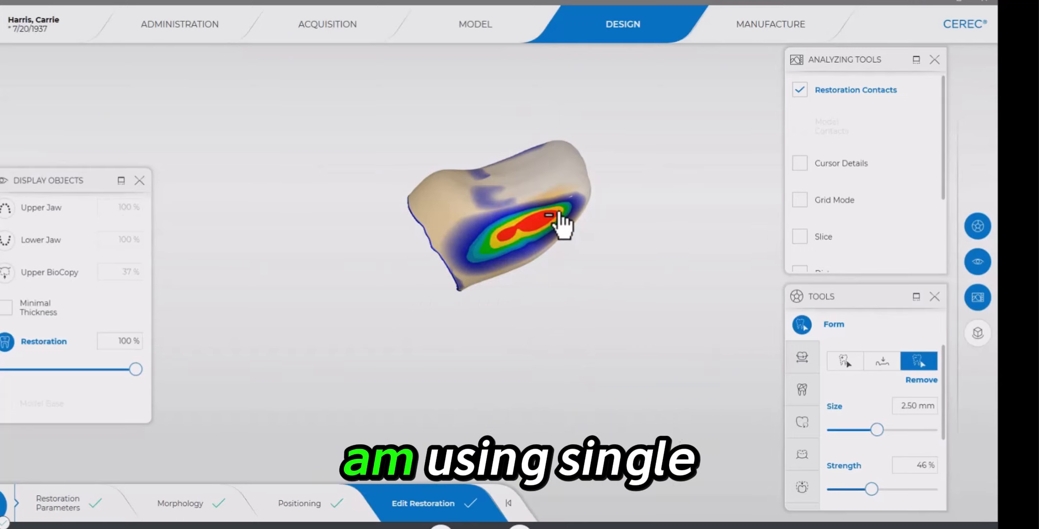
{"action": "mouse_move", "coordinate": [533, 230]}
{"action": "left_mouse_down"}
{"action": "mouse_move", "coordinate": [504, 234]}
{"action": "mouse_move", "coordinate": [499, 246]}
{"action": "mouse_move", "coordinate": [534, 236]}
{"action": "left_mouse_up"}
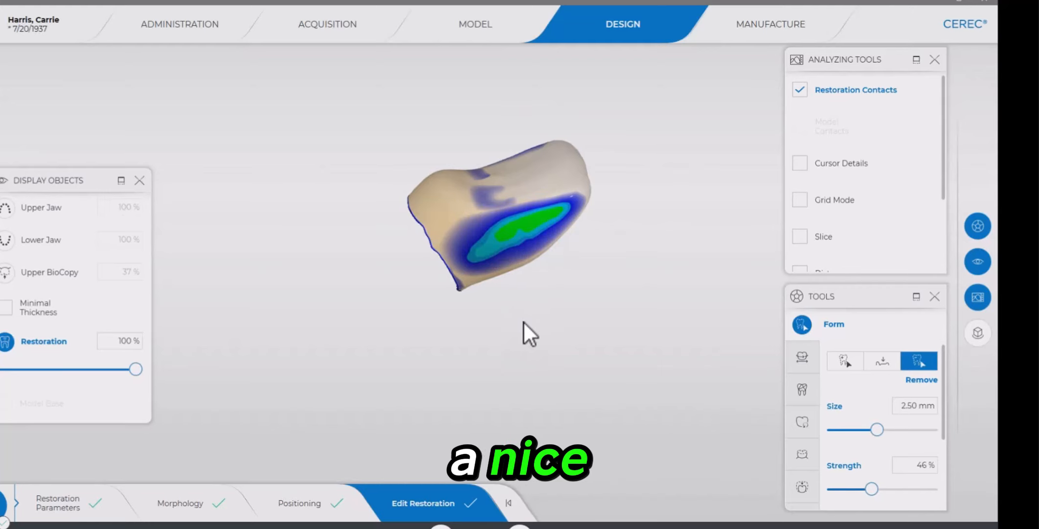
Build up the mesial contact area with Form Add at 2.50 mm size and 46 % strength
{"action": "right_click_drag", "start_coordinate": [557, 325], "coordinate": [442, 127]}
{"action": "right_click_drag", "start_coordinate": [602, 221], "coordinate": [579, 220]}
{"action": "right_click", "coordinate": [579, 220]}
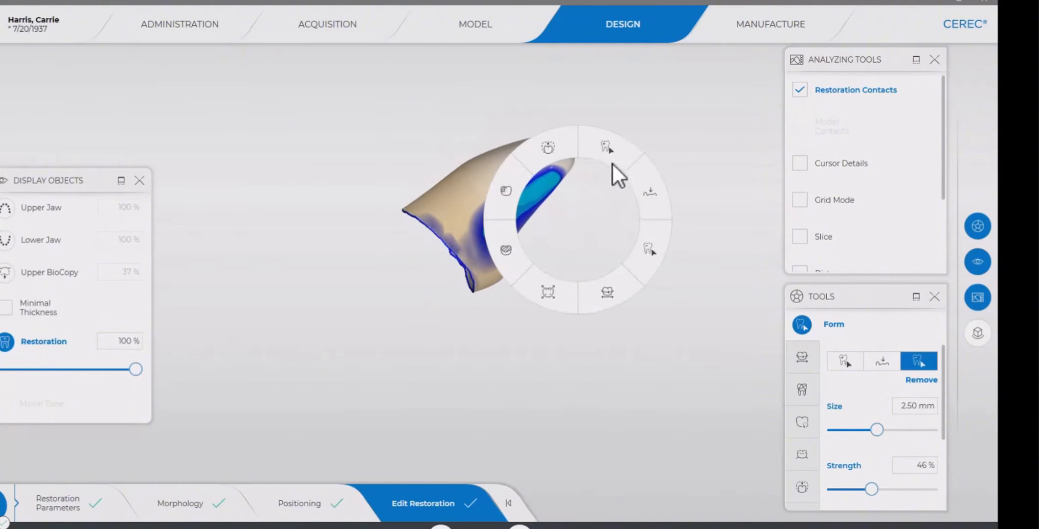
{"action": "left_click", "coordinate": [596, 170]}
{"action": "mouse_move", "coordinate": [531, 208]}
{"action": "left_mouse_down"}
{"action": "mouse_move", "coordinate": [537, 194]}
{"action": "mouse_move", "coordinate": [507, 219]}
{"action": "left_mouse_up"}
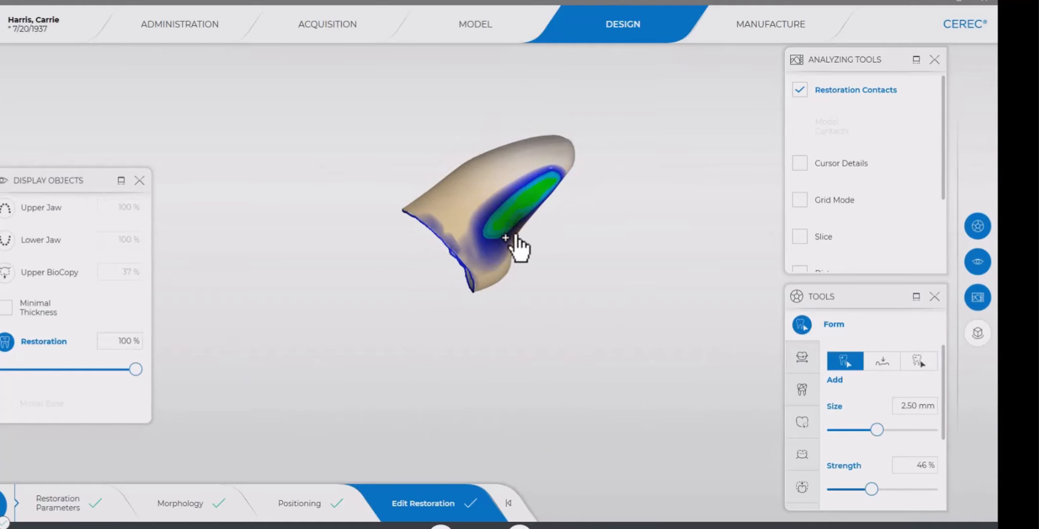
{"action": "left_click_drag", "start_coordinate": [540, 320], "coordinate": [550, 342]}
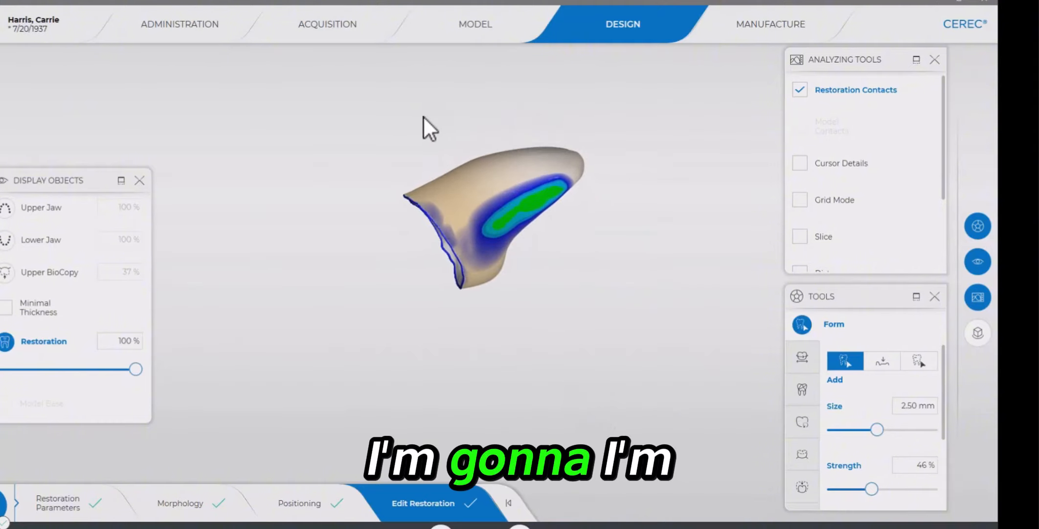
Reshape the crown's cervical facial contour with the Shape Circular tool, 2-Directional, at size 2.68
{"action": "right_click", "coordinate": [434, 131]}
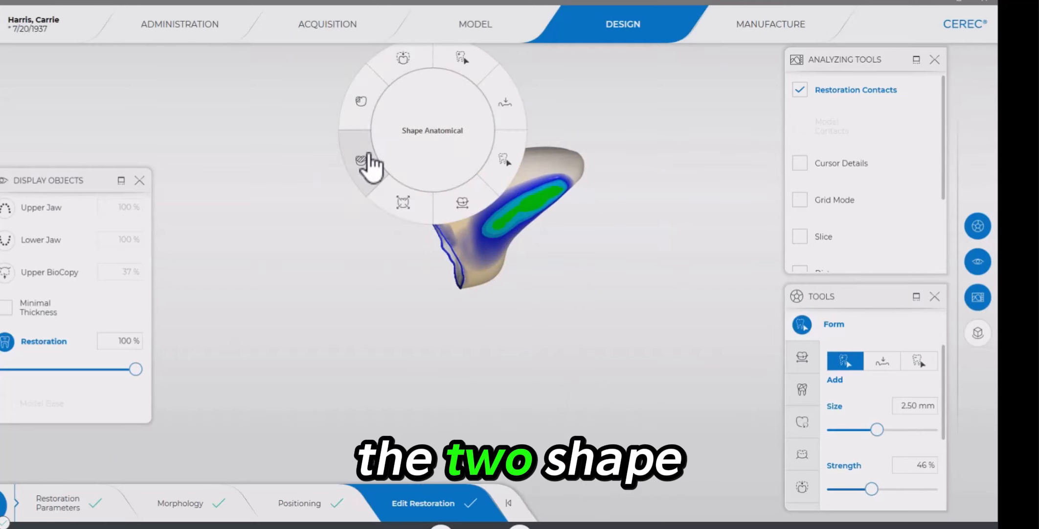
{"action": "left_click", "coordinate": [370, 109]}
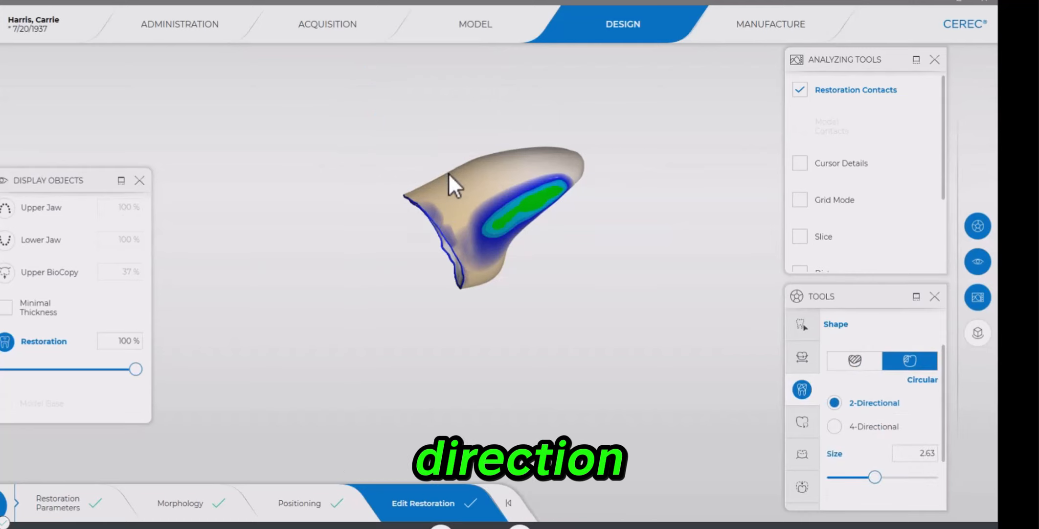
{"action": "left_click_drag", "start_coordinate": [440, 102], "coordinate": [425, 111]}
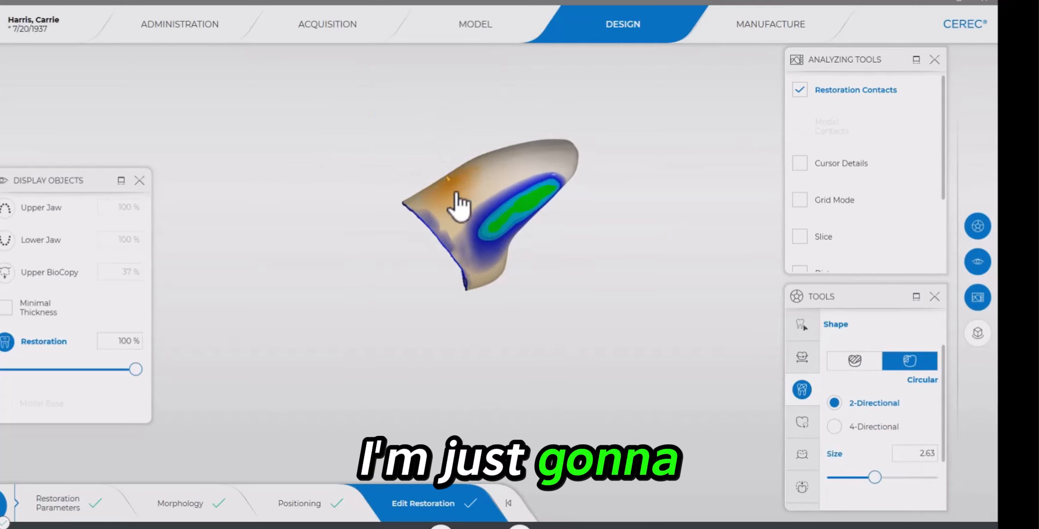
{"action": "right_click", "coordinate": [450, 180]}
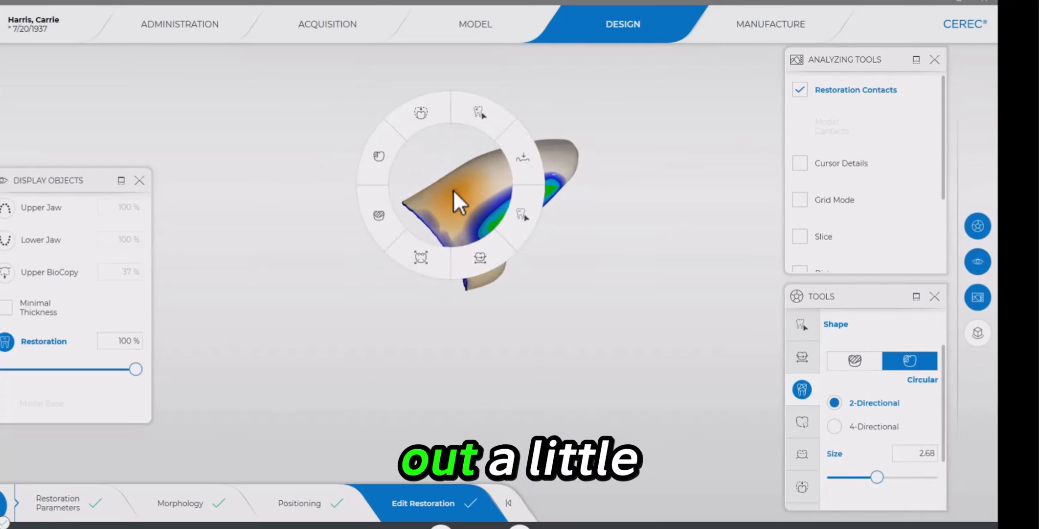
{"action": "left_click", "coordinate": [449, 177]}
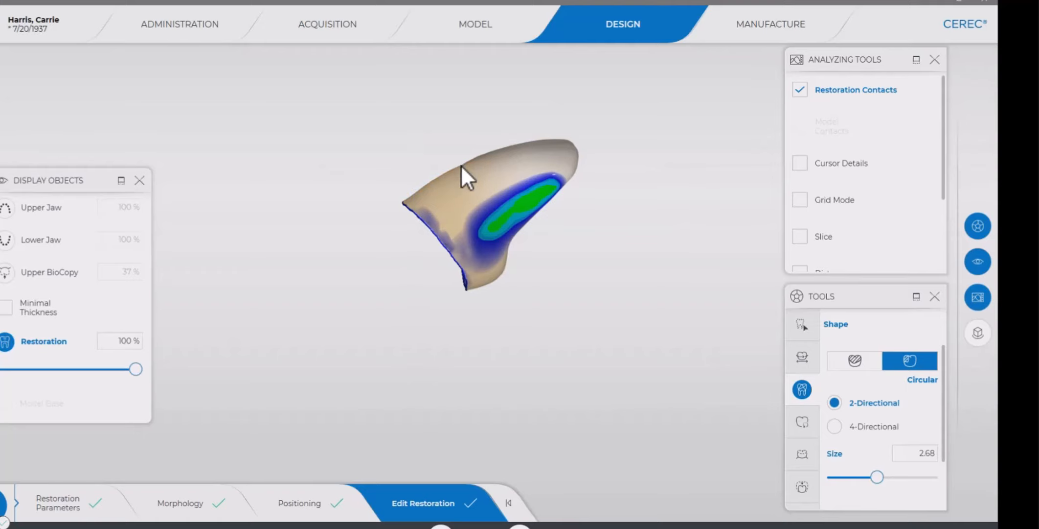
{"action": "left_click_drag", "start_coordinate": [458, 125], "coordinate": [464, 177]}
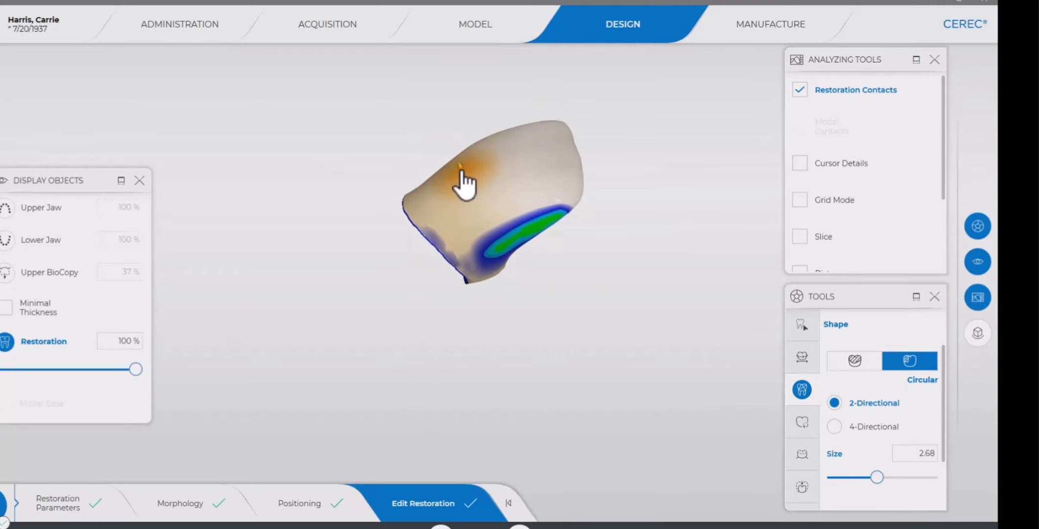
{"action": "left_click_drag", "start_coordinate": [458, 318], "coordinate": [508, 403]}
Smooth the crown's facial surface near the mesial side with Form Smooth at 2.95 mm size and 46 % strength
{"action": "right_click", "coordinate": [509, 404]}
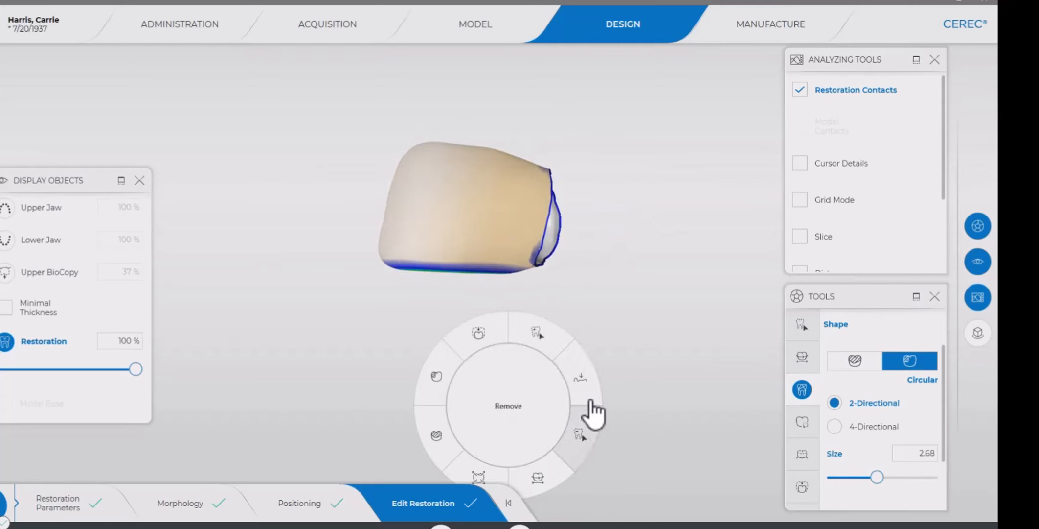
{"action": "left_click", "coordinate": [569, 367]}
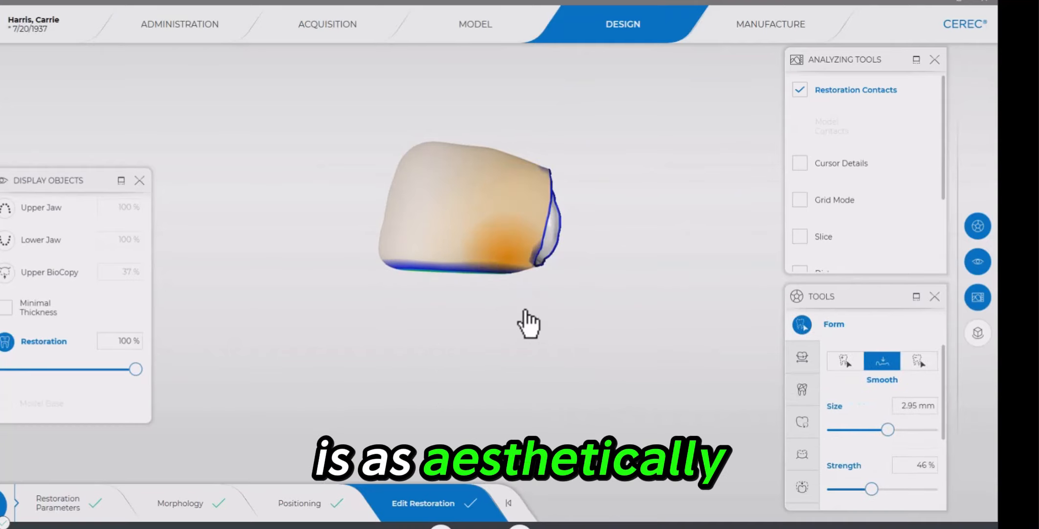
{"action": "left_click_drag", "start_coordinate": [527, 360], "coordinate": [509, 360]}
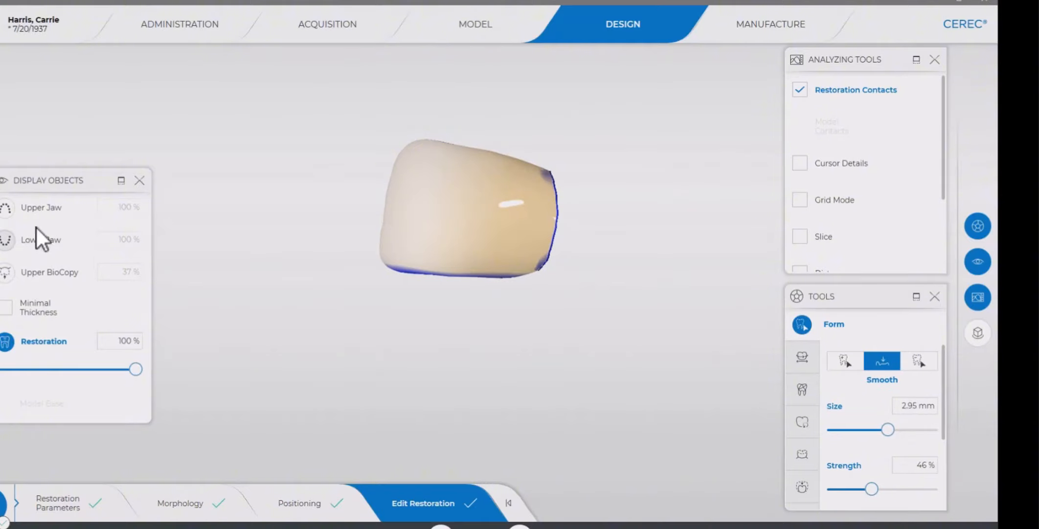
Show the upper jaw again and adjust the crown's facial surface with Shape Anatomical, 2-Directional, to match the neighbouring teeth
{"action": "left_click", "coordinate": [14, 210]}
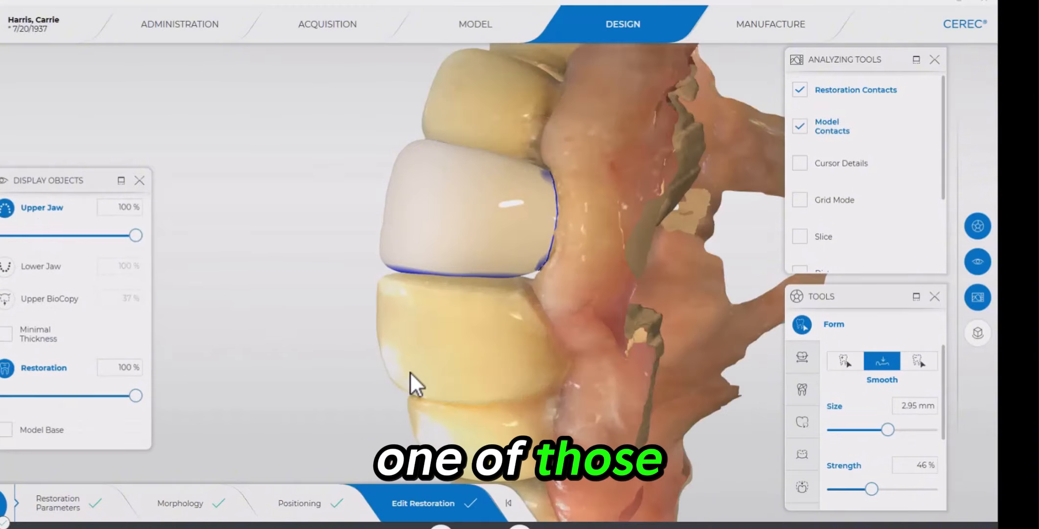
{"action": "left_click_drag", "start_coordinate": [447, 371], "coordinate": [622, 283]}
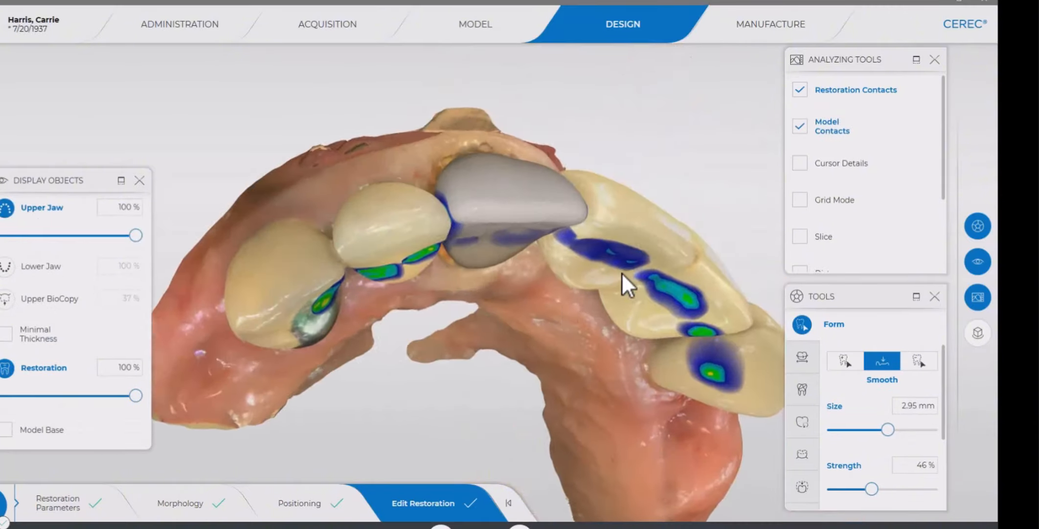
{"action": "left_click_drag", "start_coordinate": [512, 328], "coordinate": [490, 322]}
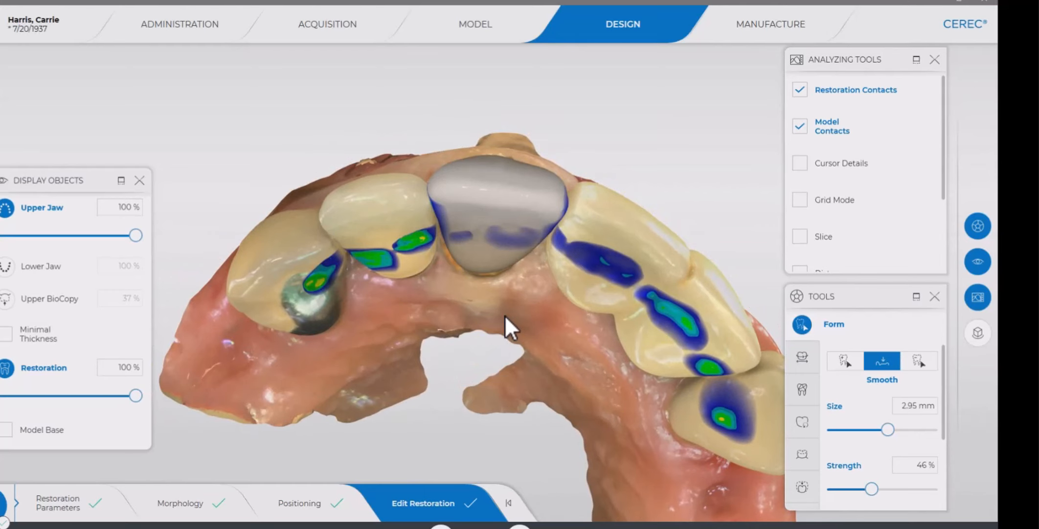
{"action": "right_click", "coordinate": [504, 315]}
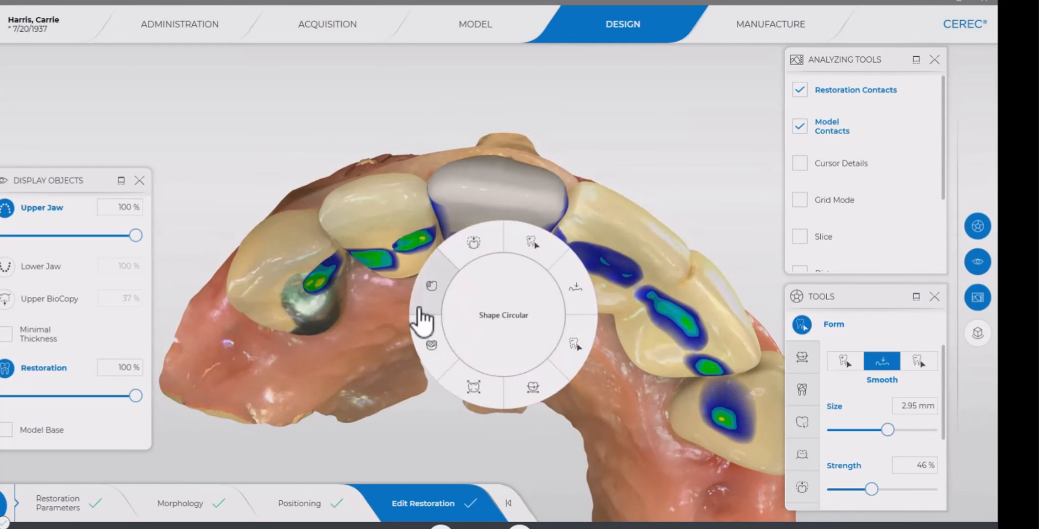
{"action": "left_click", "coordinate": [443, 277]}
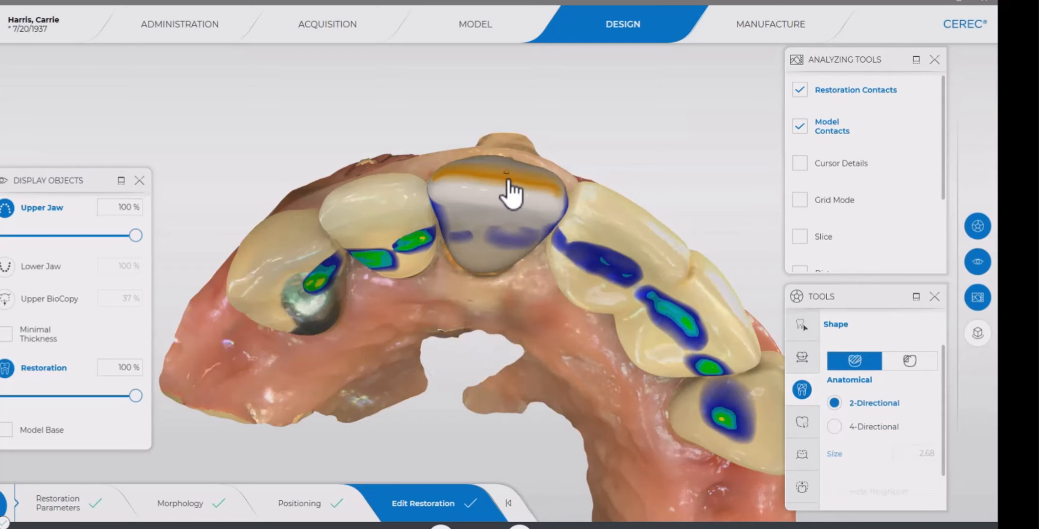
{"action": "mouse_move", "coordinate": [554, 318]}
{"action": "left_mouse_down"}
{"action": "mouse_move", "coordinate": [554, 299]}
{"action": "mouse_move", "coordinate": [554, 314]}
{"action": "left_mouse_up"}
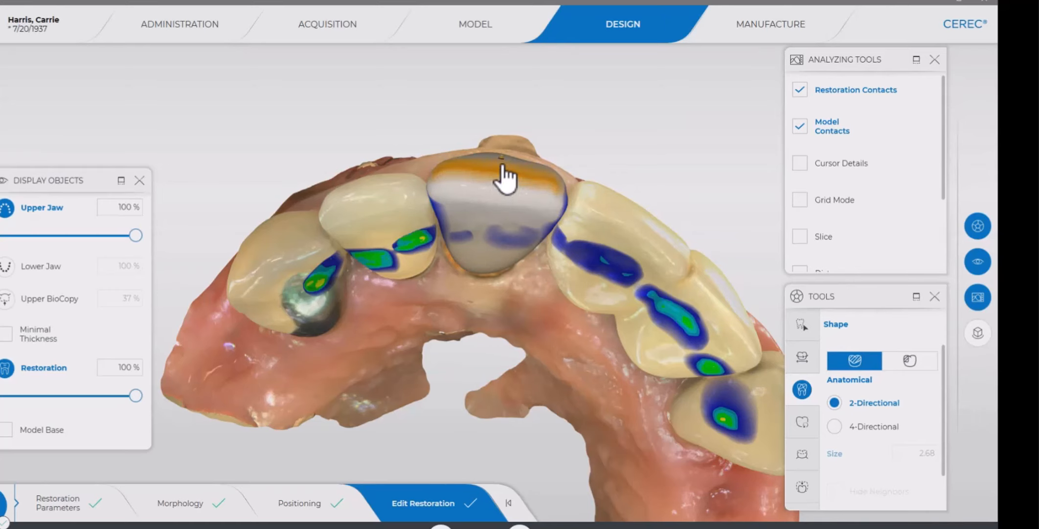
{"action": "right_click_drag", "start_coordinate": [650, 288], "coordinate": [520, 306]}
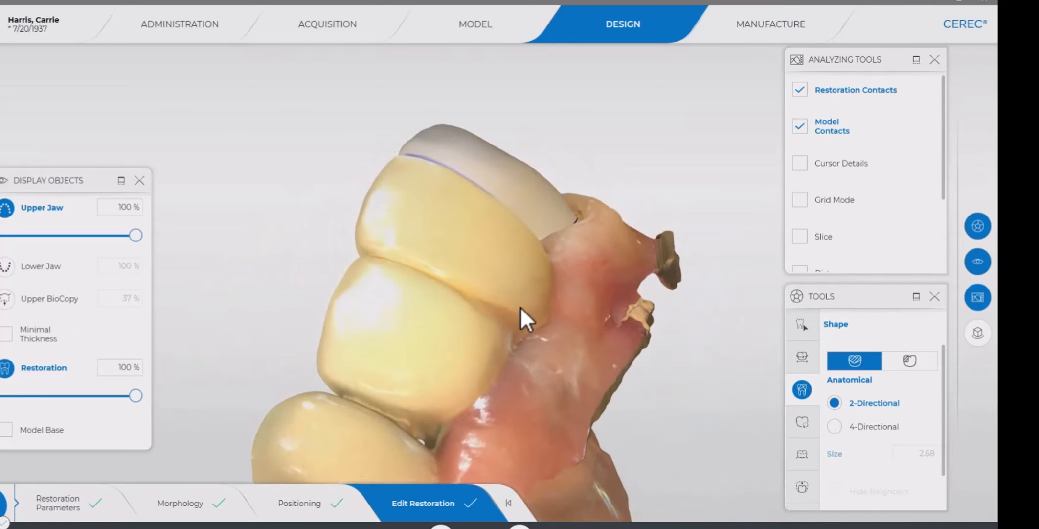
{"action": "right_click_drag", "start_coordinate": [502, 250], "coordinate": [495, 190]}
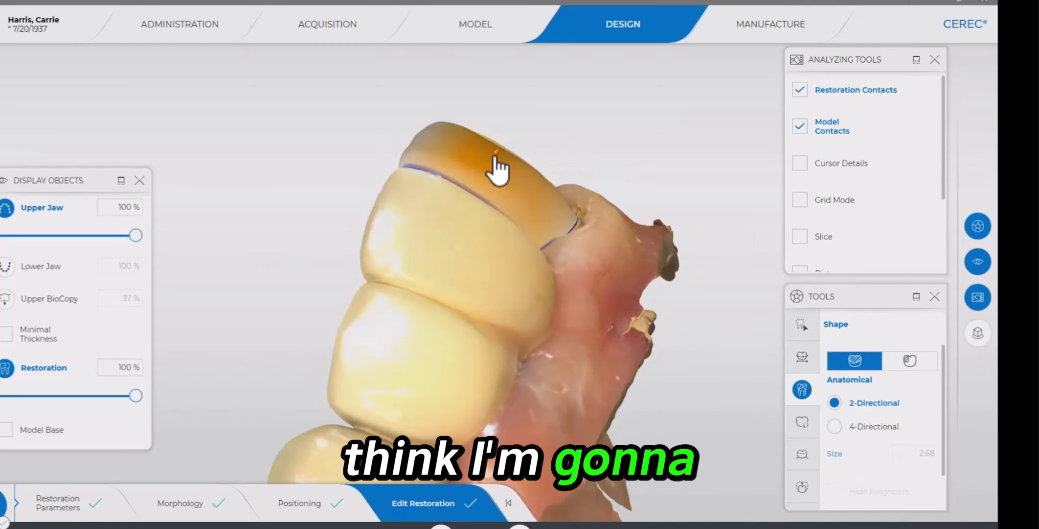
Refine the crown's facial contour against tooth 9 with the Shape Circular tool, 2-Directional, at size 3.23
{"action": "right_click", "coordinate": [496, 158]}
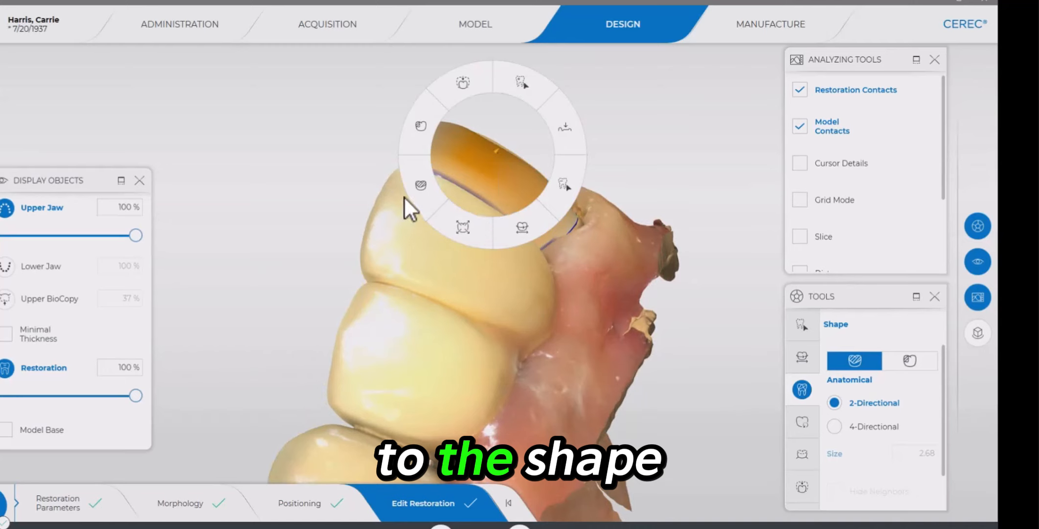
{"action": "left_click", "coordinate": [421, 127]}
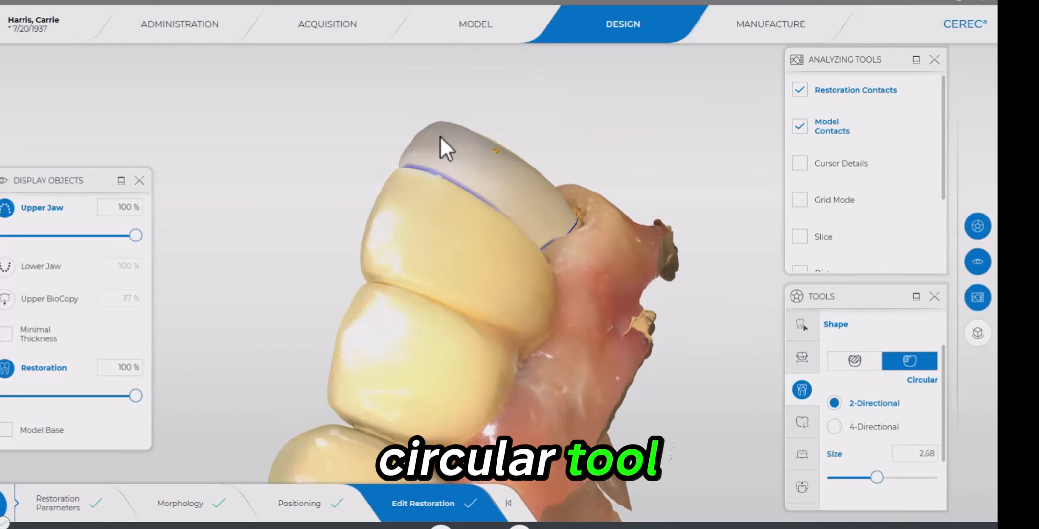
{"action": "scroll", "coordinate": [497, 158], "scroll_direction": "up", "scroll_amount": 2}
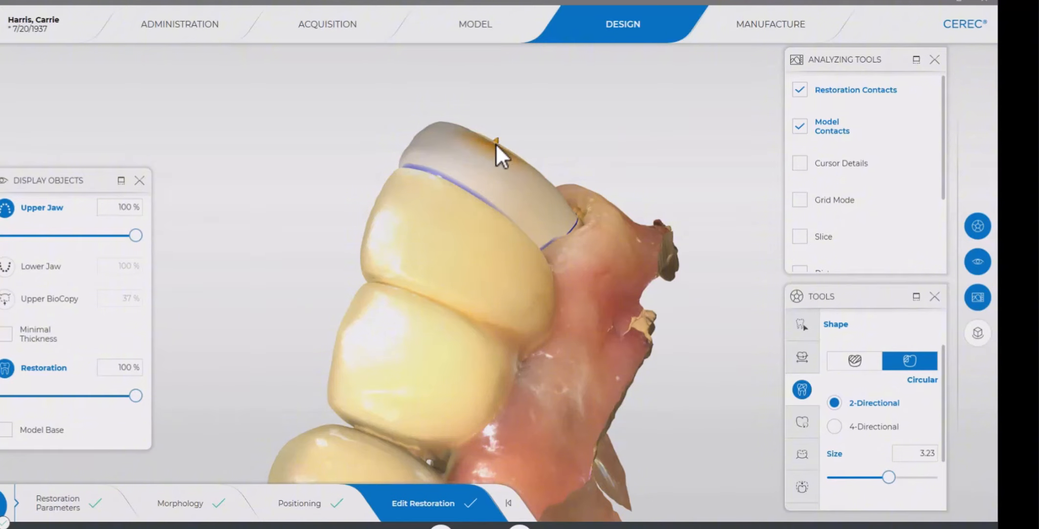
{"action": "left_click_drag", "start_coordinate": [468, 249], "coordinate": [485, 269]}
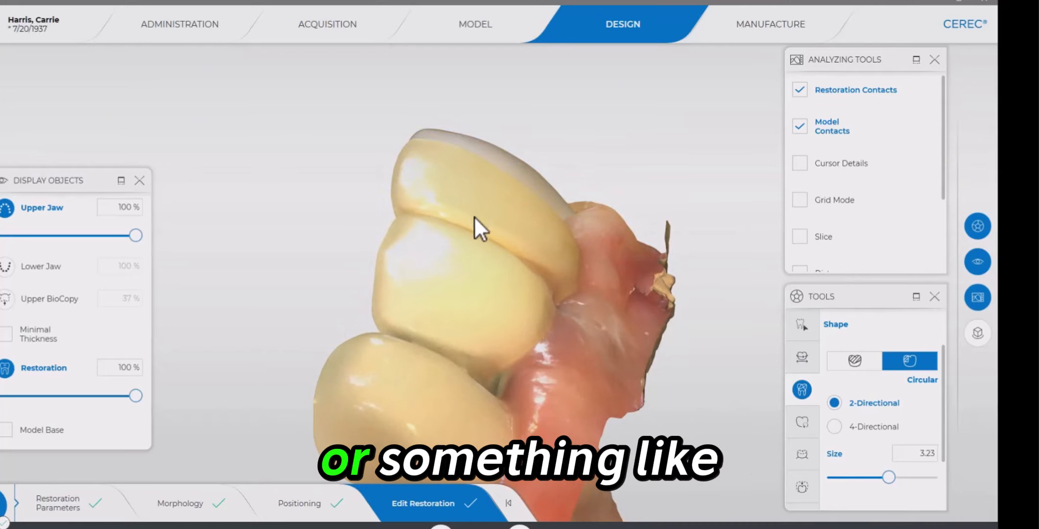
{"action": "left_click_drag", "start_coordinate": [464, 239], "coordinate": [438, 262]}
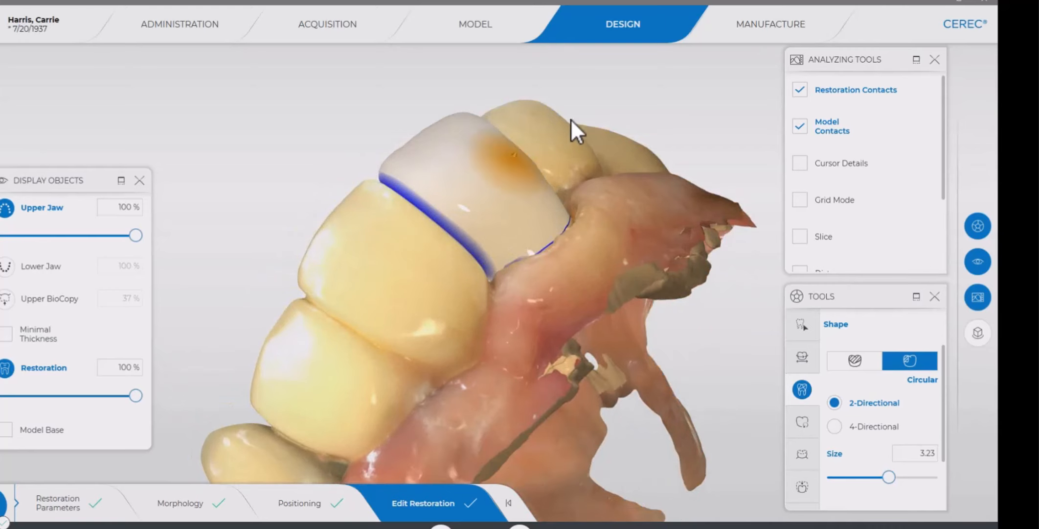
Smooth the reshaped facial surface of the crown with Form Smooth at 3.23 mm size
{"action": "left_click_drag", "start_coordinate": [570, 119], "coordinate": [494, 201]}
{"action": "right_click", "coordinate": [494, 201]}
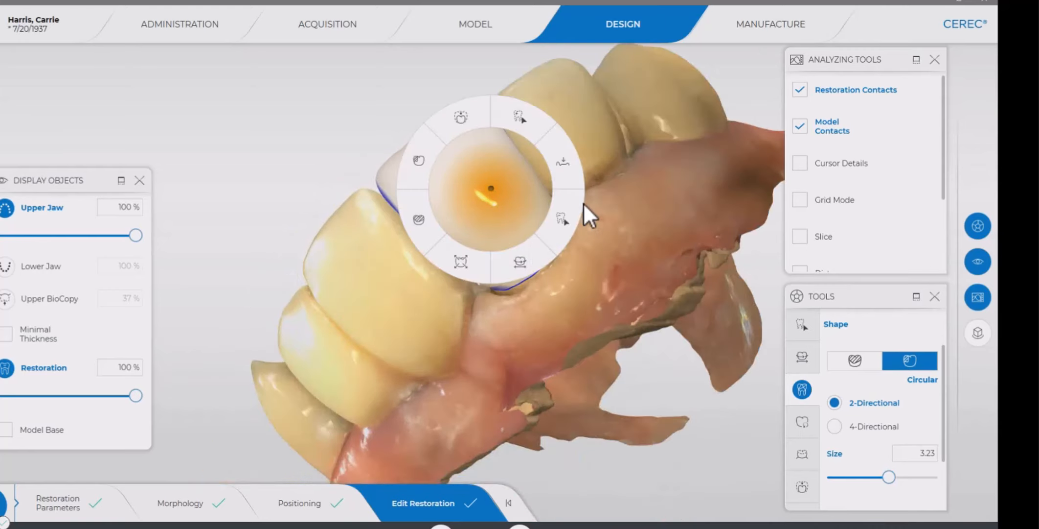
{"action": "left_click", "coordinate": [569, 186]}
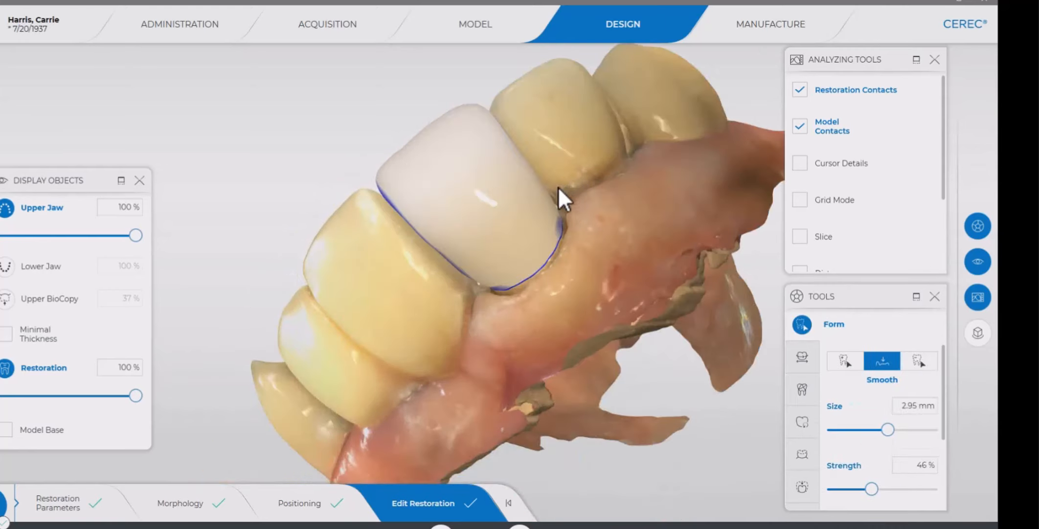
{"action": "mouse_move", "coordinate": [471, 185]}
{"action": "left_mouse_down"}
{"action": "mouse_move", "coordinate": [494, 178]}
{"action": "mouse_move", "coordinate": [498, 195]}
{"action": "mouse_move", "coordinate": [462, 140]}
{"action": "mouse_move", "coordinate": [510, 169]}
{"action": "mouse_move", "coordinate": [413, 161]}
{"action": "mouse_move", "coordinate": [473, 205]}
{"action": "mouse_move", "coordinate": [525, 200]}
{"action": "left_mouse_up"}
Trim the crown's facial surface with Form Remove at 3.88 mm size and 46 % strength
{"action": "right_click_drag", "start_coordinate": [399, 393], "coordinate": [443, 357]}
{"action": "right_click", "coordinate": [444, 357]}
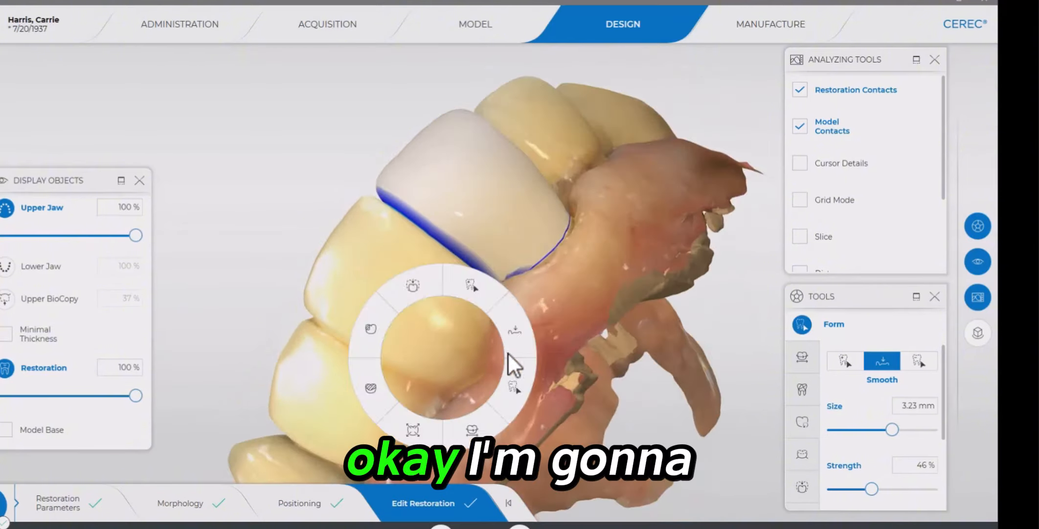
{"action": "left_click", "coordinate": [530, 383]}
{"action": "left_click_drag", "start_coordinate": [533, 212], "coordinate": [524, 192]}
{"action": "scroll", "coordinate": [519, 188], "scroll_direction": "up", "scroll_amount": 3}
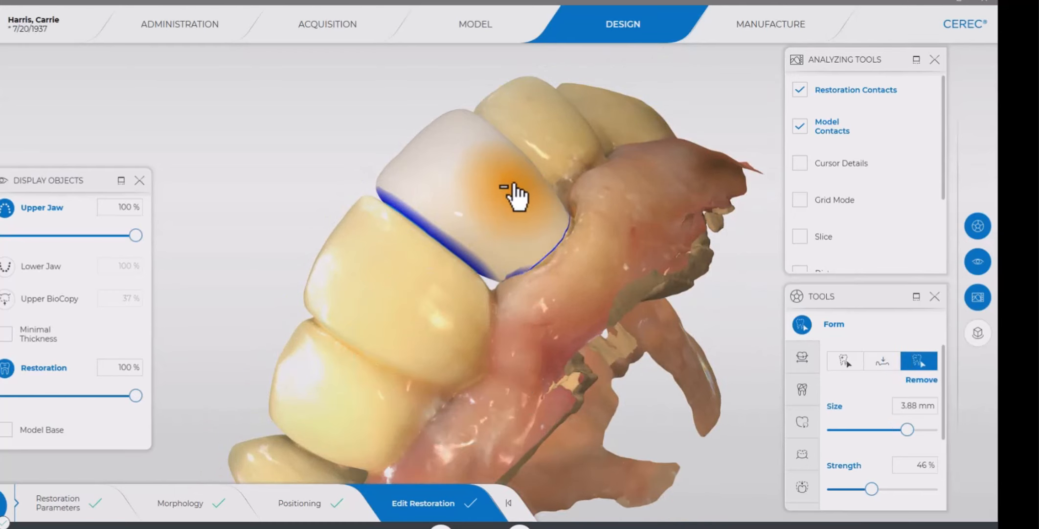
Smooth the trimmed facial surface with Form Smooth at 3.88 mm size and compare its profile with the neighbouring teeth
{"action": "right_click", "coordinate": [518, 236]}
{"action": "left_click", "coordinate": [580, 220]}
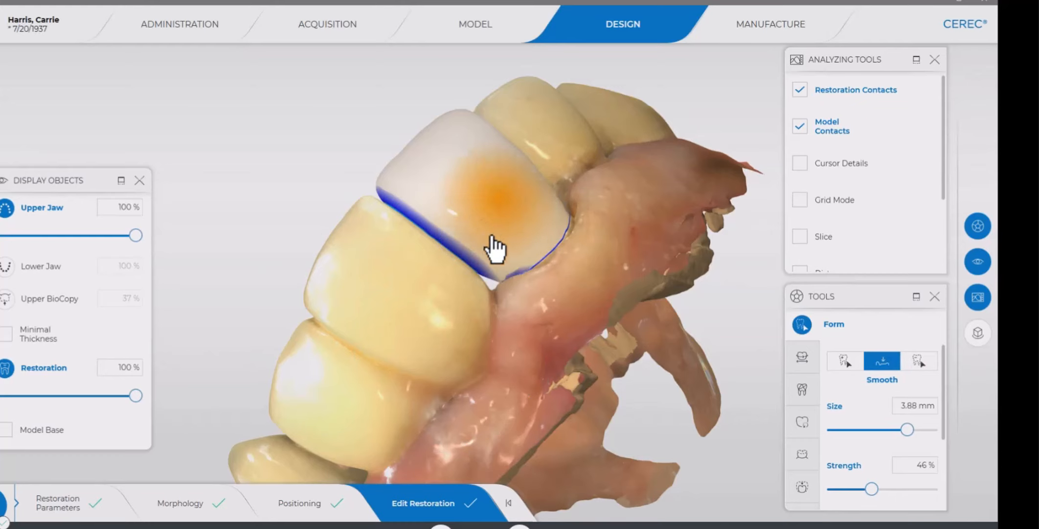
{"action": "mouse_move", "coordinate": [455, 340]}
{"action": "left_mouse_down"}
{"action": "mouse_move", "coordinate": [525, 283]}
{"action": "mouse_move", "coordinate": [531, 270]}
{"action": "mouse_move", "coordinate": [526, 259]}
{"action": "mouse_move", "coordinate": [522, 266]}
{"action": "left_mouse_up"}
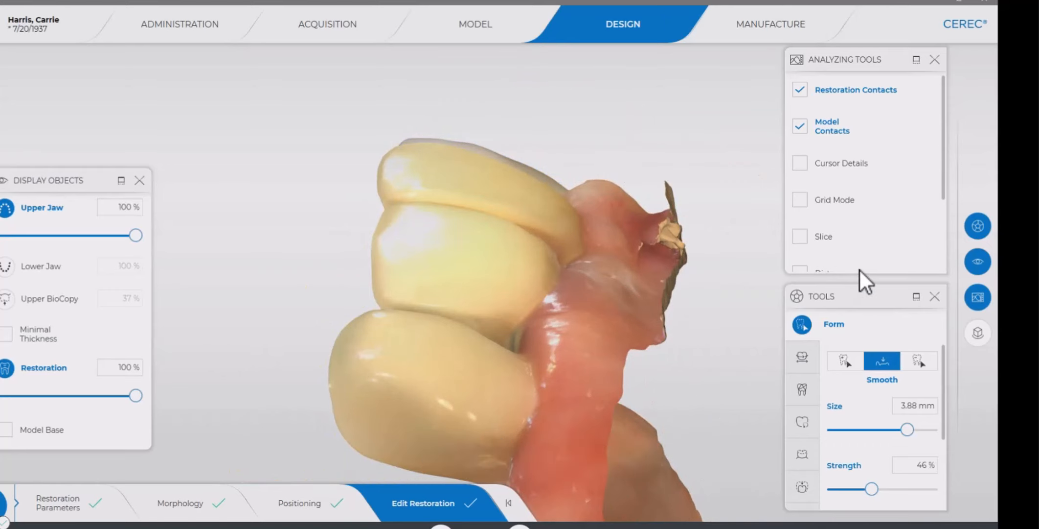
{"action": "scroll", "coordinate": [860, 269], "scroll_direction": "down", "scroll_amount": 3}
{"action": "scroll", "coordinate": [876, 403], "scroll_direction": "down", "scroll_amount": 3}
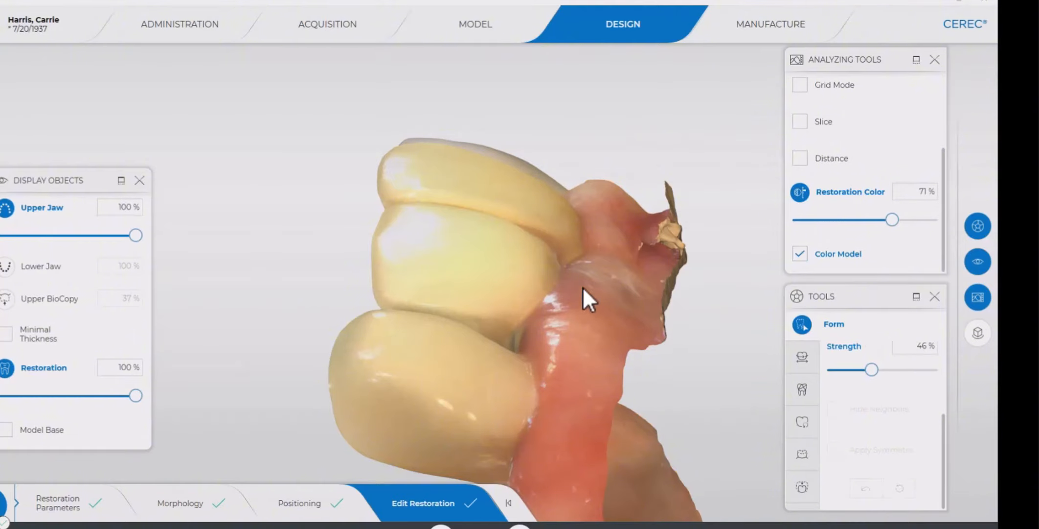
{"action": "left_click_drag", "start_coordinate": [544, 233], "coordinate": [496, 282]}
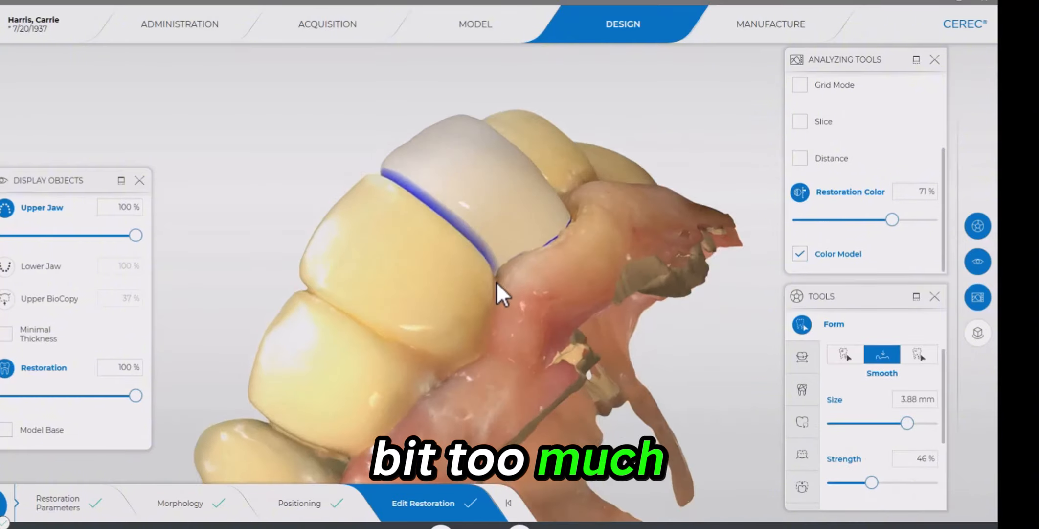
Smooth the crown's facial surface further at 3.88 mm size and check its contour from the side and incisal views
{"action": "right_click", "coordinate": [495, 281]}
{"action": "left_click", "coordinate": [544, 245]}
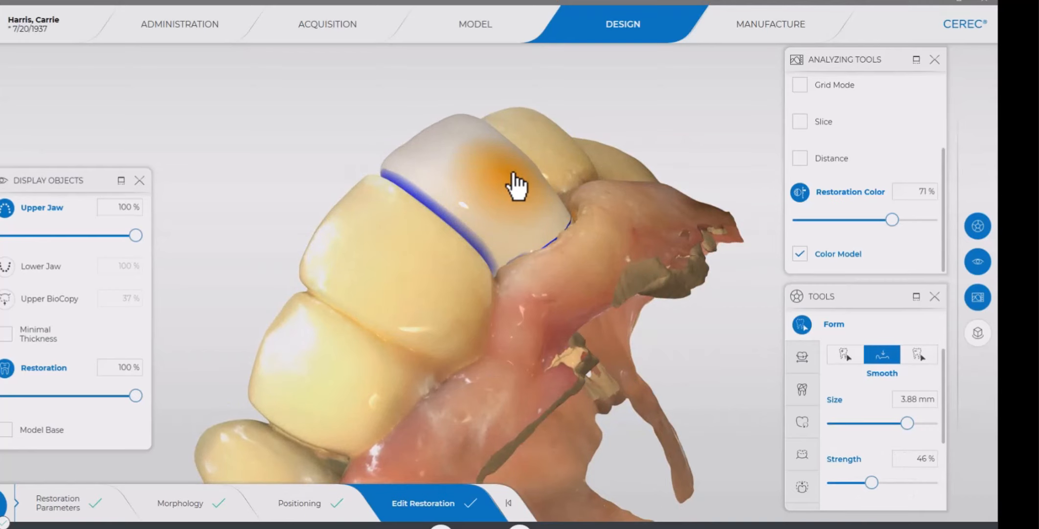
{"action": "left_click_drag", "start_coordinate": [566, 158], "coordinate": [539, 166]}
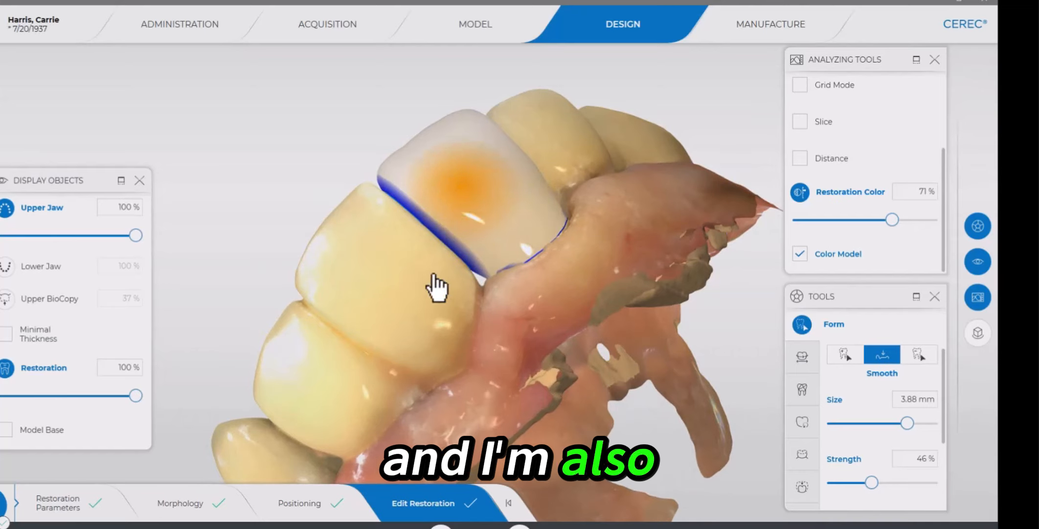
{"action": "mouse_move", "coordinate": [432, 309]}
{"action": "left_mouse_down"}
{"action": "mouse_move", "coordinate": [515, 253]}
{"action": "mouse_move", "coordinate": [499, 256]}
{"action": "left_mouse_up"}
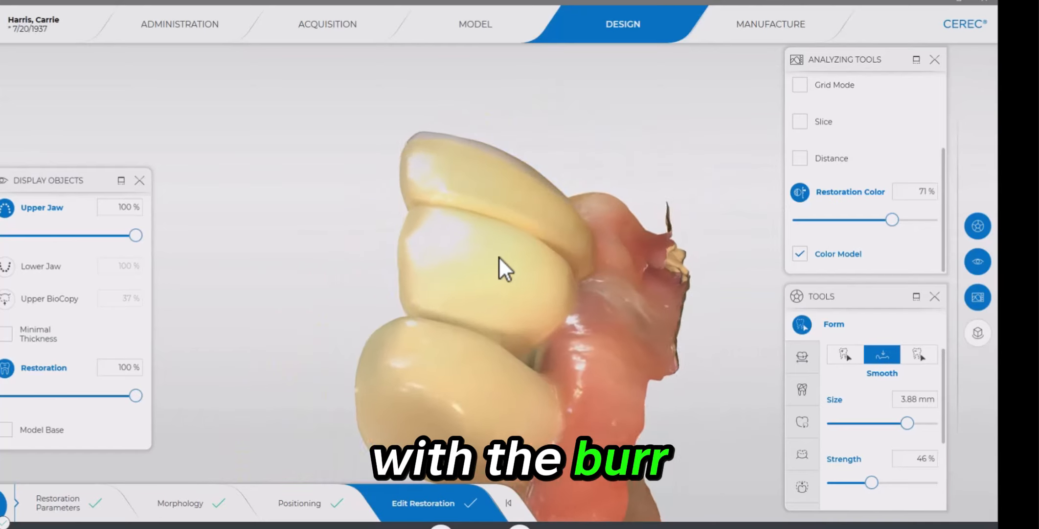
{"action": "right_click_drag", "start_coordinate": [498, 256], "coordinate": [441, 190]}
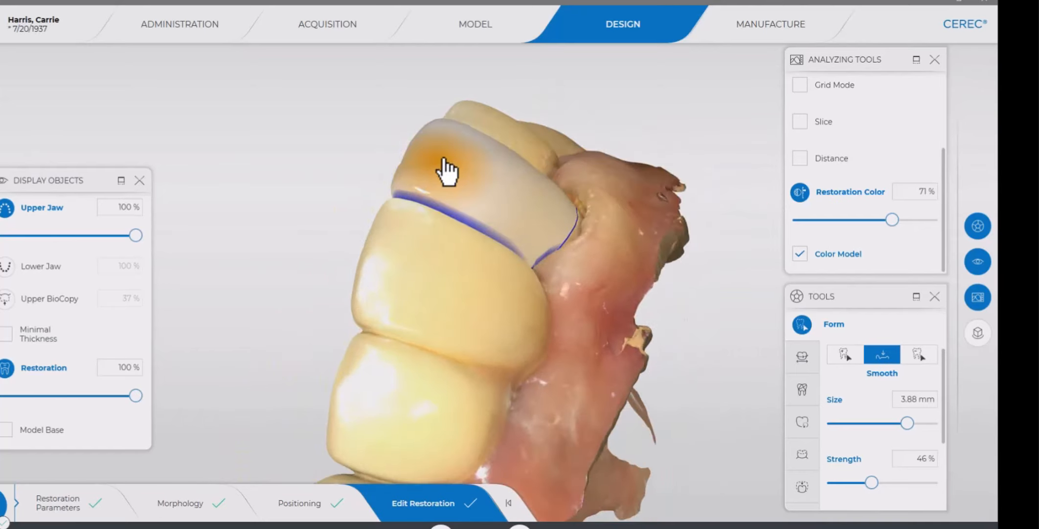
{"action": "right_click_drag", "start_coordinate": [408, 271], "coordinate": [402, 218]}
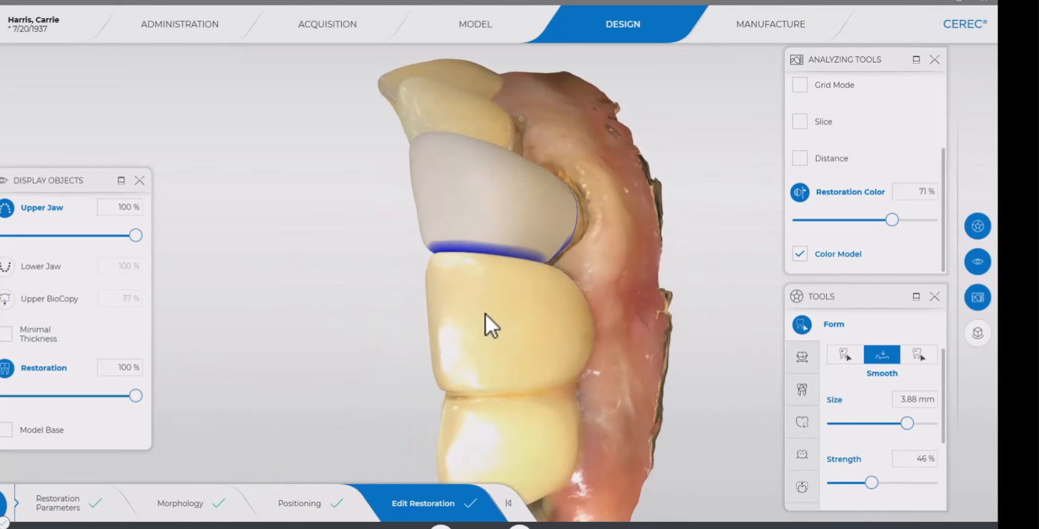
{"action": "right_click_drag", "start_coordinate": [485, 311], "coordinate": [574, 330]}
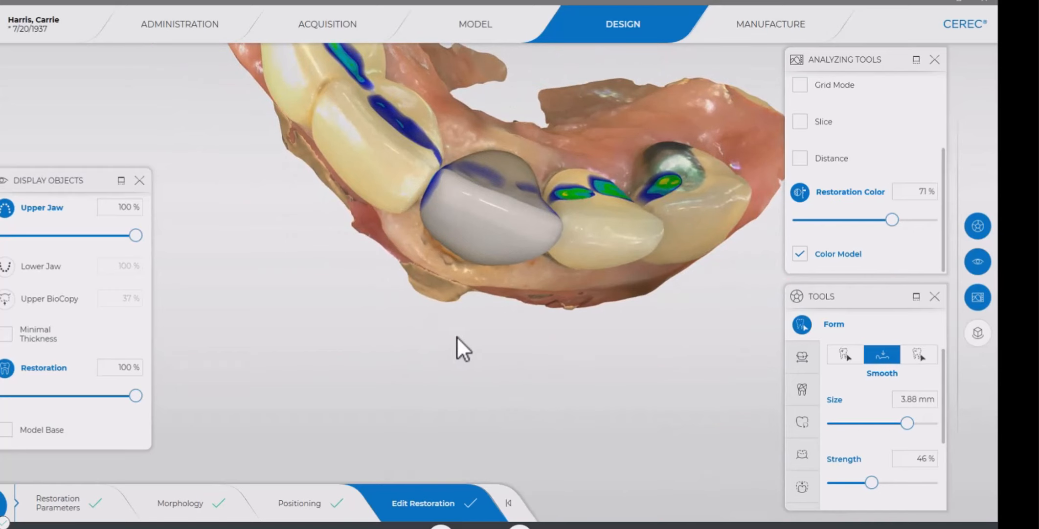
{"action": "right_click_drag", "start_coordinate": [427, 330], "coordinate": [429, 331]}
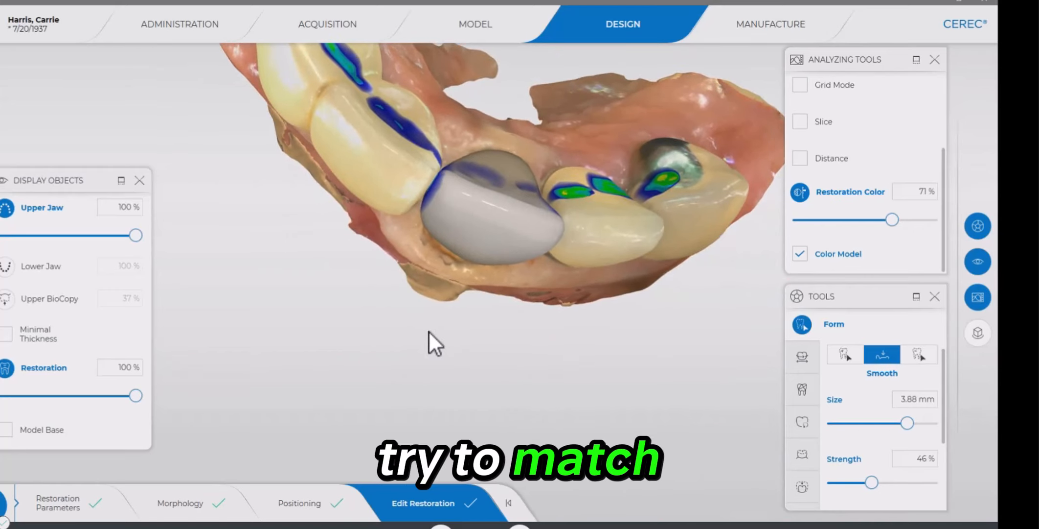
Reshape the crown's mesiofacial area beside tooth 9 with Shape Circular, 2-Directional, reducing the size from 3.23 to 2.25
{"action": "right_click", "coordinate": [395, 254]}
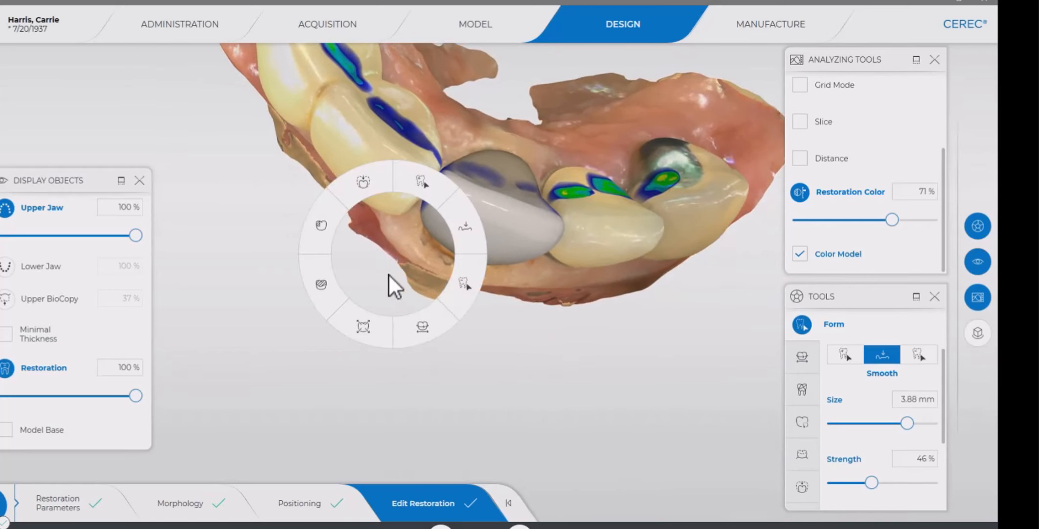
{"action": "left_click", "coordinate": [323, 236]}
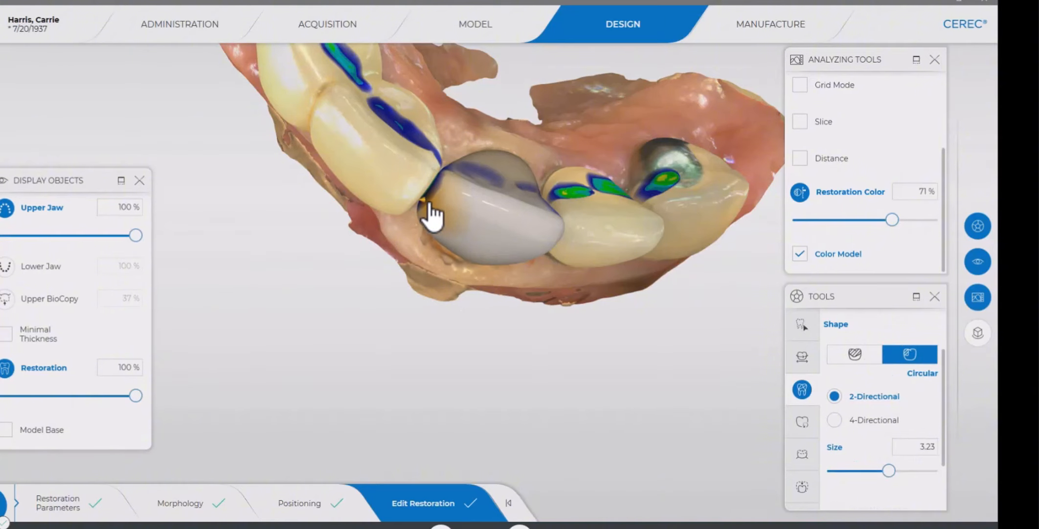
{"action": "left_click_drag", "start_coordinate": [407, 266], "coordinate": [422, 234]}
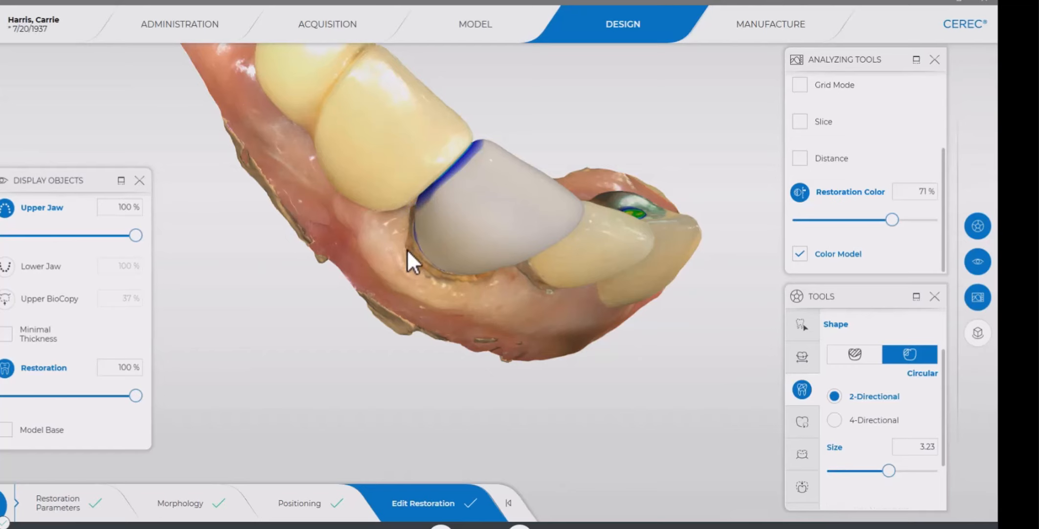
{"action": "left_click_drag", "start_coordinate": [407, 249], "coordinate": [434, 219]}
{"action": "right_click_drag", "start_coordinate": [433, 226], "coordinate": [433, 227]}
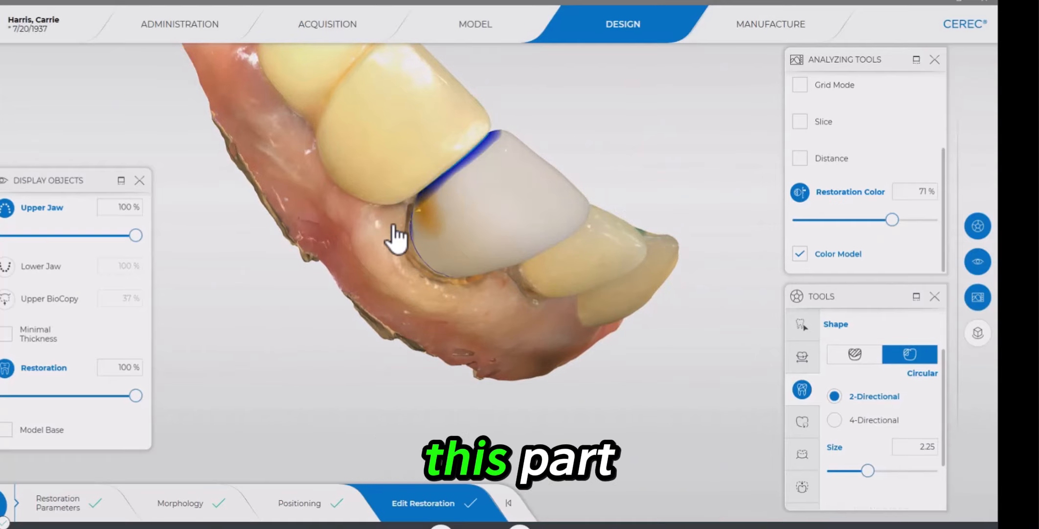
{"action": "left_click_drag", "start_coordinate": [393, 171], "coordinate": [409, 238]}
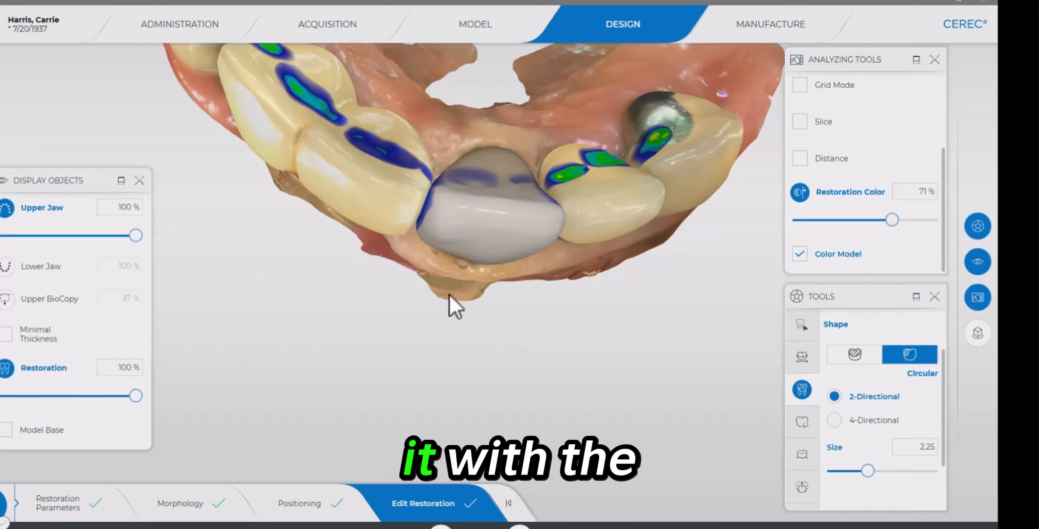
Hide the upper jaw and trim the cervical part of the crown's mesial contact with Form Remove at 2.73 mm size
{"action": "left_click_drag", "start_coordinate": [450, 293], "coordinate": [484, 248]}
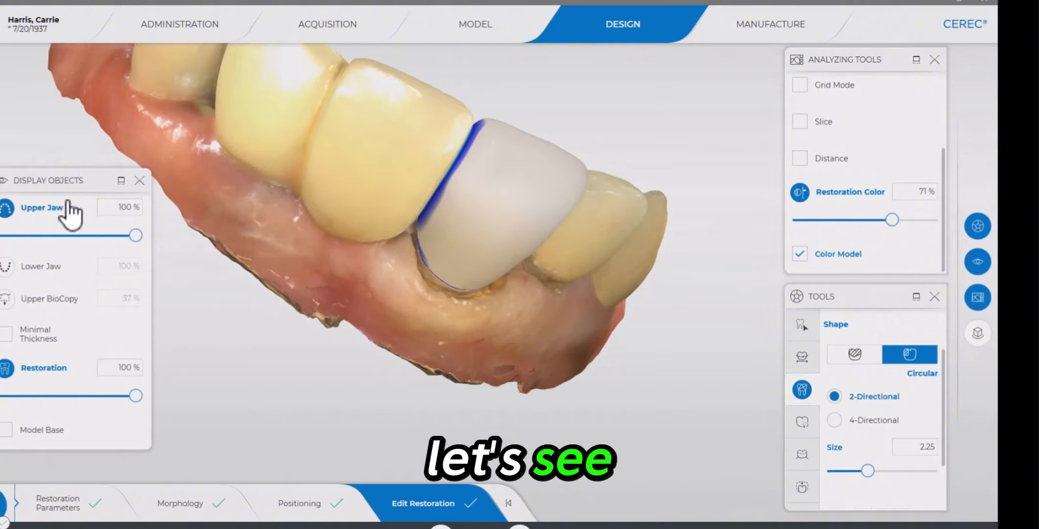
{"action": "left_click", "coordinate": [33, 209]}
{"action": "left_click_drag", "start_coordinate": [304, 298], "coordinate": [387, 324]}
{"action": "right_click", "coordinate": [384, 365]}
{"action": "left_click", "coordinate": [461, 357]}
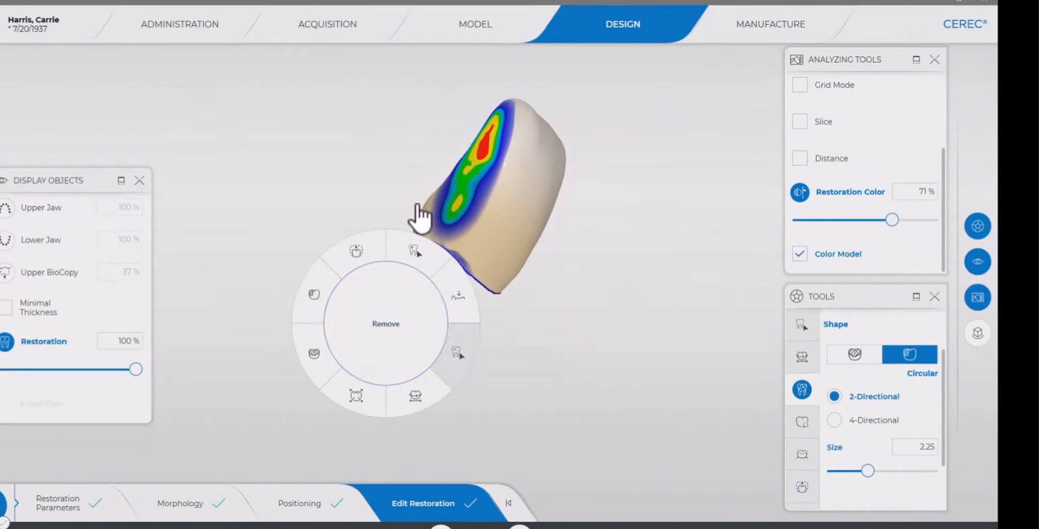
{"action": "scroll", "coordinate": [458, 209], "scroll_direction": "up", "scroll_amount": 1}
{"action": "scroll", "coordinate": [431, 247], "scroll_direction": "down", "scroll_amount": 2}
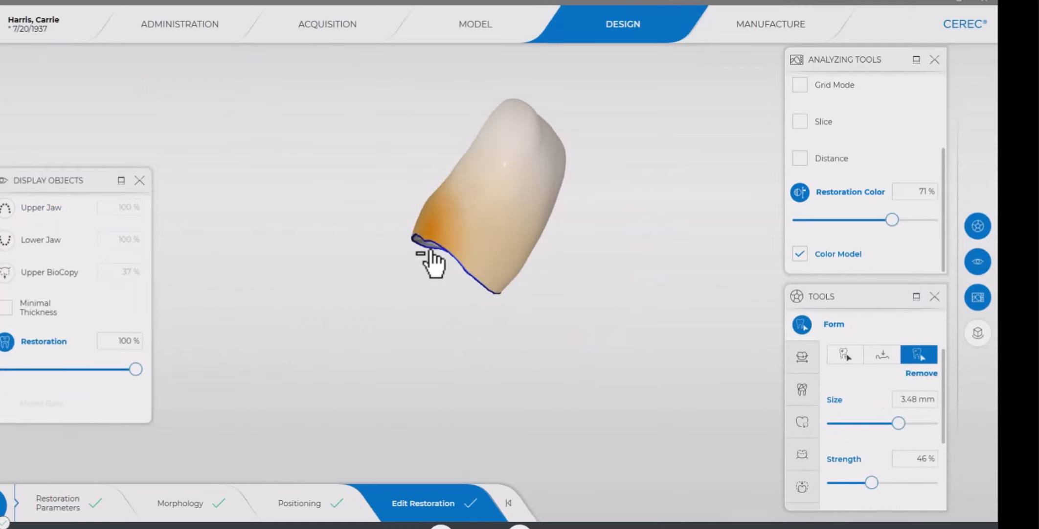
{"action": "left_click", "coordinate": [454, 223]}
{"action": "scroll", "coordinate": [471, 184], "scroll_direction": "down", "scroll_amount": 2}
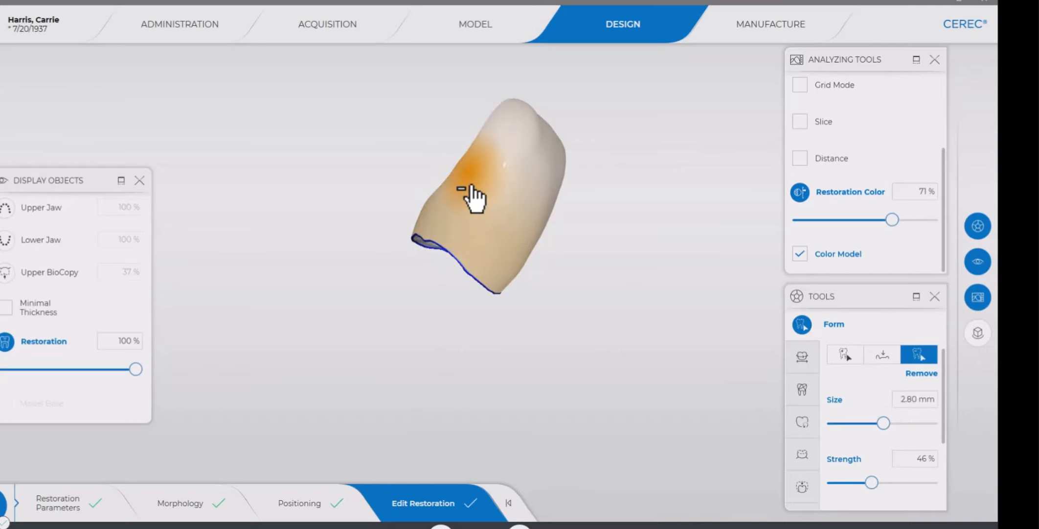
{"action": "left_click", "coordinate": [456, 213]}
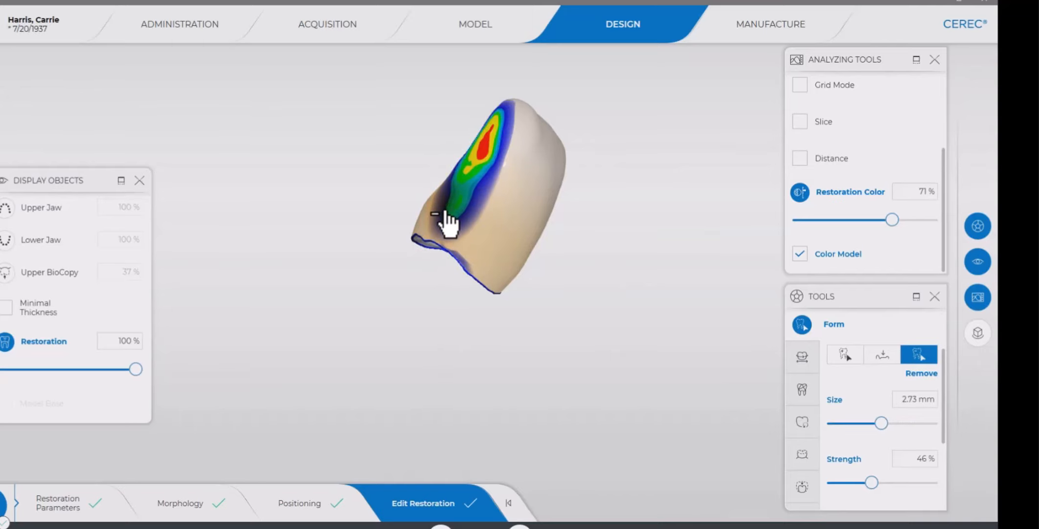
Lighten the heaviest part of the mesial contact with Form Remove at 2.13 mm size
{"action": "scroll", "coordinate": [471, 169], "scroll_direction": "down", "scroll_amount": 1}
{"action": "left_click_drag", "start_coordinate": [468, 167], "coordinate": [486, 150]}
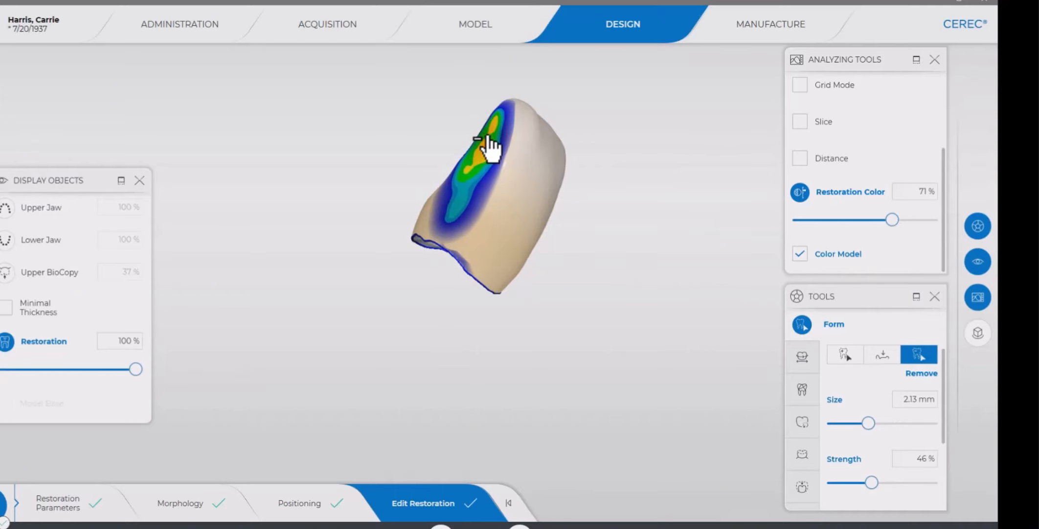
{"action": "mouse_move", "coordinate": [489, 132]}
{"action": "left_mouse_down"}
{"action": "mouse_move", "coordinate": [474, 153]}
{"action": "mouse_move", "coordinate": [479, 182]}
{"action": "mouse_move", "coordinate": [466, 179]}
{"action": "left_mouse_up"}
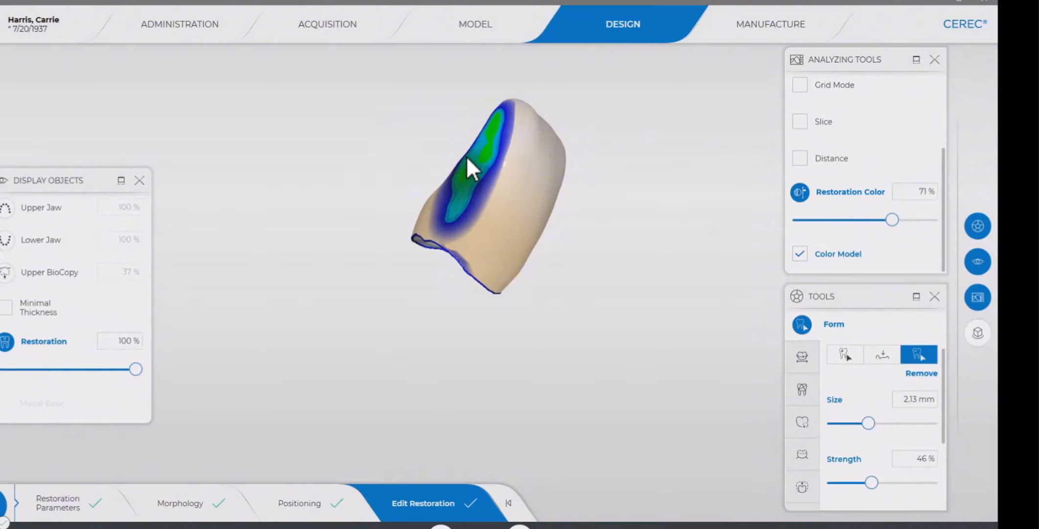
Build up the middle of the mesial contact with Form Add at 1.85 mm size
{"action": "right_click", "coordinate": [485, 172]}
{"action": "left_click", "coordinate": [492, 121]}
{"action": "left_click", "coordinate": [473, 179]}
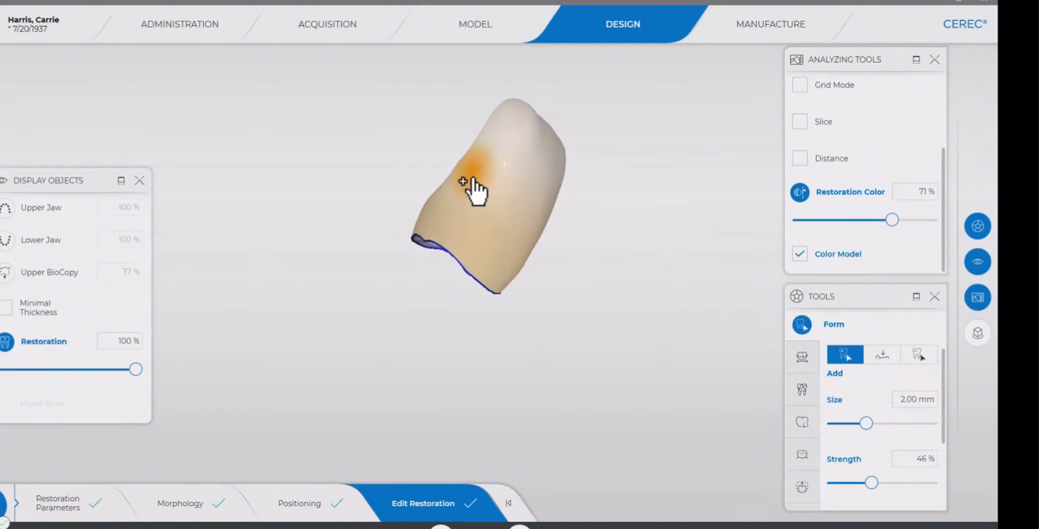
{"action": "left_click_drag", "start_coordinate": [473, 181], "coordinate": [478, 160]}
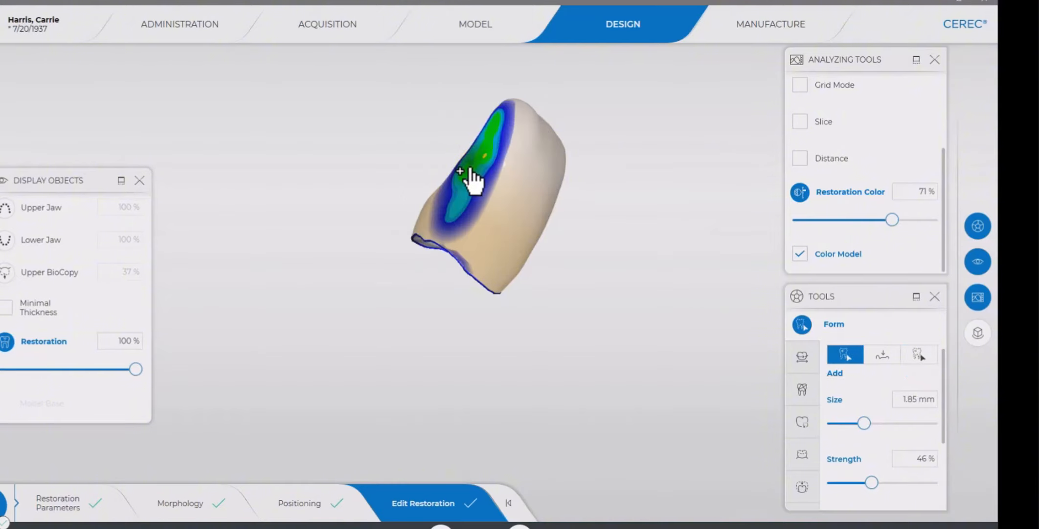
Take down the heavy spot in the mesial contact with Form Remove at 1.15 mm size
{"action": "right_click", "coordinate": [468, 170]}
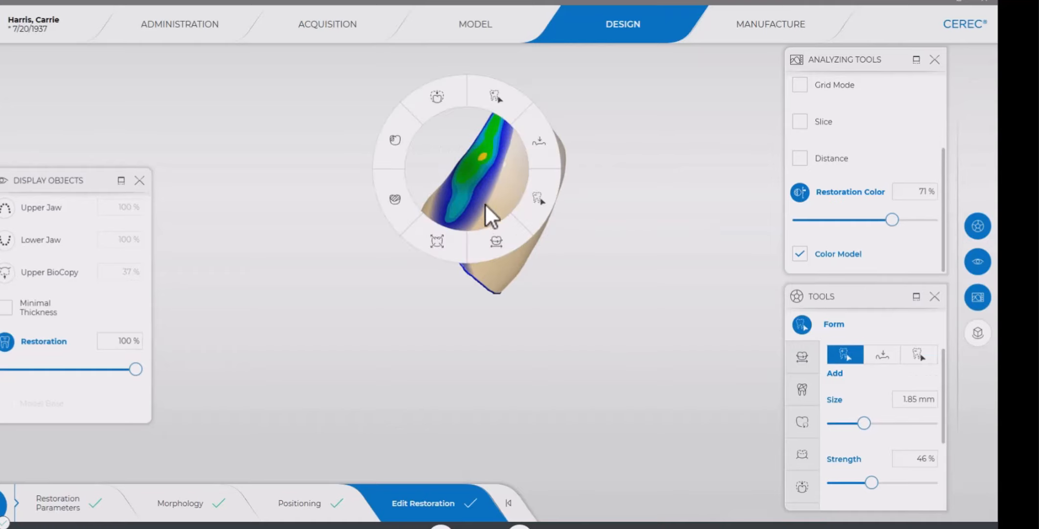
{"action": "left_click", "coordinate": [529, 204]}
{"action": "scroll", "coordinate": [490, 182], "scroll_direction": "down", "scroll_amount": 7}
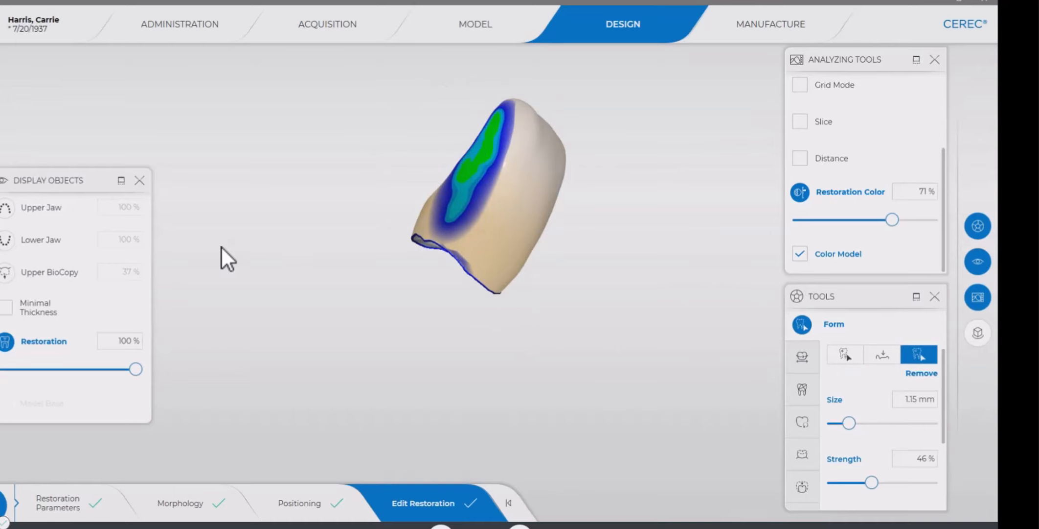
Show the upper jaw again and examine the crown's facial contour against the neighbouring teeth from the incisal view
{"action": "left_click", "coordinate": [33, 211]}
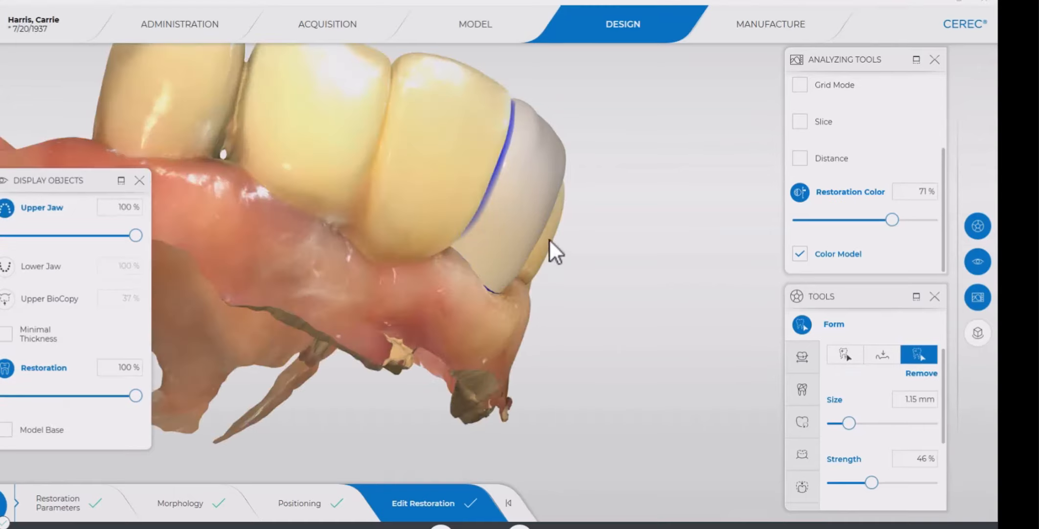
{"action": "middle_click_drag", "start_coordinate": [554, 115], "coordinate": [521, 180]}
{"action": "left_click_drag", "start_coordinate": [521, 180], "coordinate": [522, 180]}
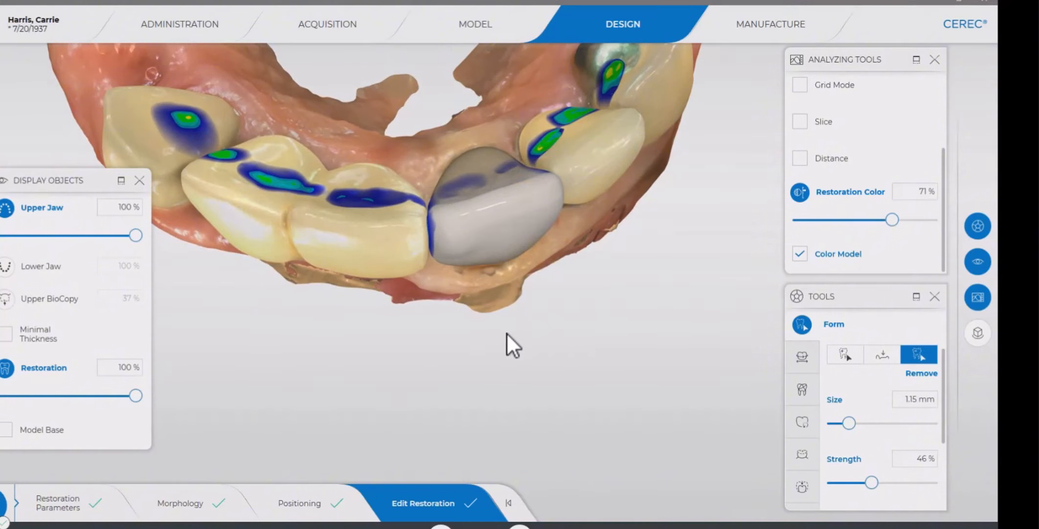
{"action": "left_click_drag", "start_coordinate": [506, 332], "coordinate": [500, 333]}
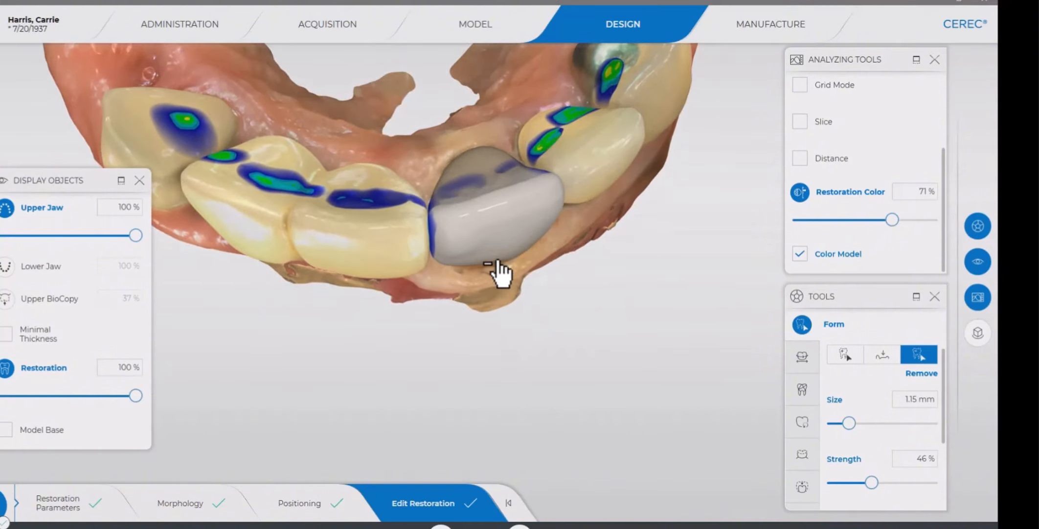
Build up the crown's facial surface toward the mesial and cervical areas with Form Add at 1.65 mm size
{"action": "right_click", "coordinate": [478, 259]}
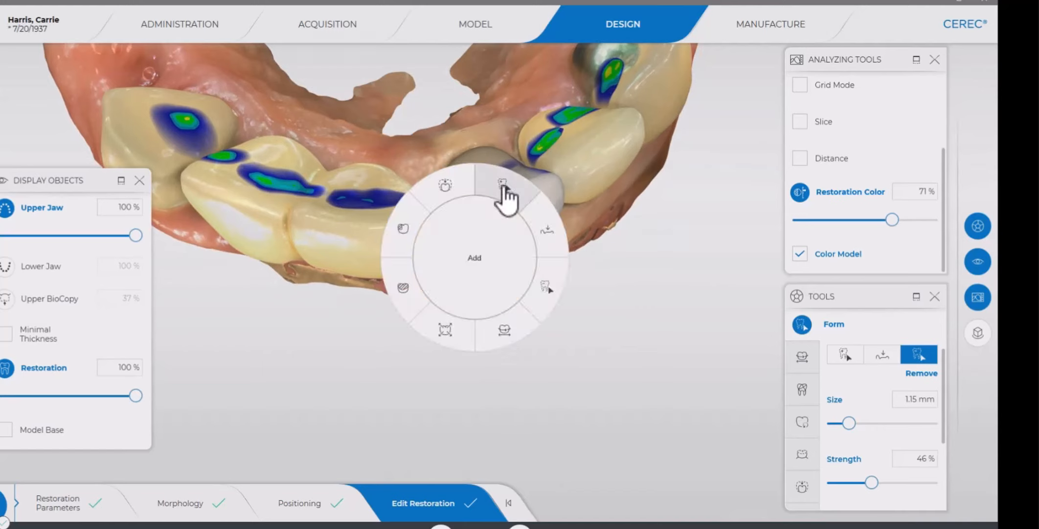
{"action": "left_click", "coordinate": [504, 193]}
{"action": "scroll", "coordinate": [468, 254], "scroll_direction": "up", "scroll_amount": 5}
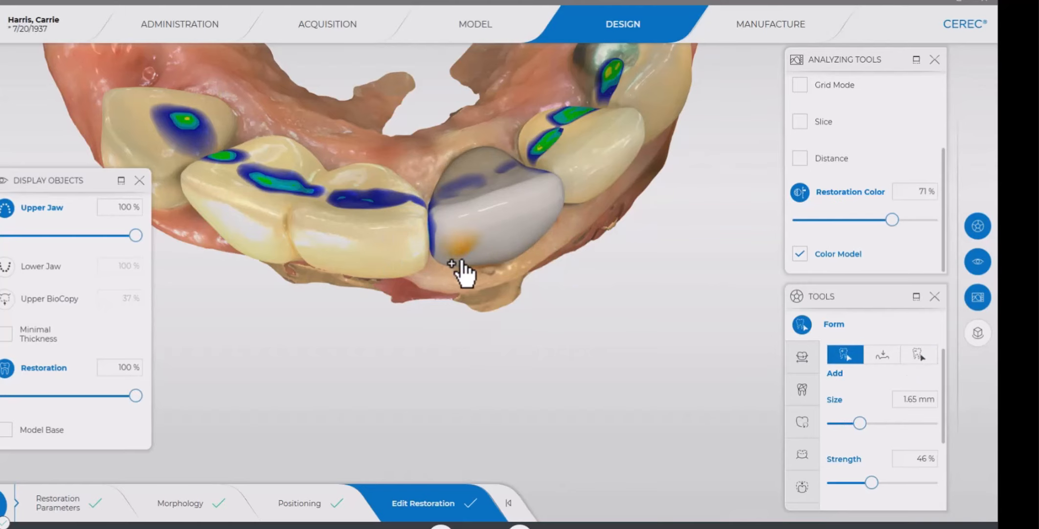
{"action": "left_click_drag", "start_coordinate": [484, 317], "coordinate": [484, 283]}
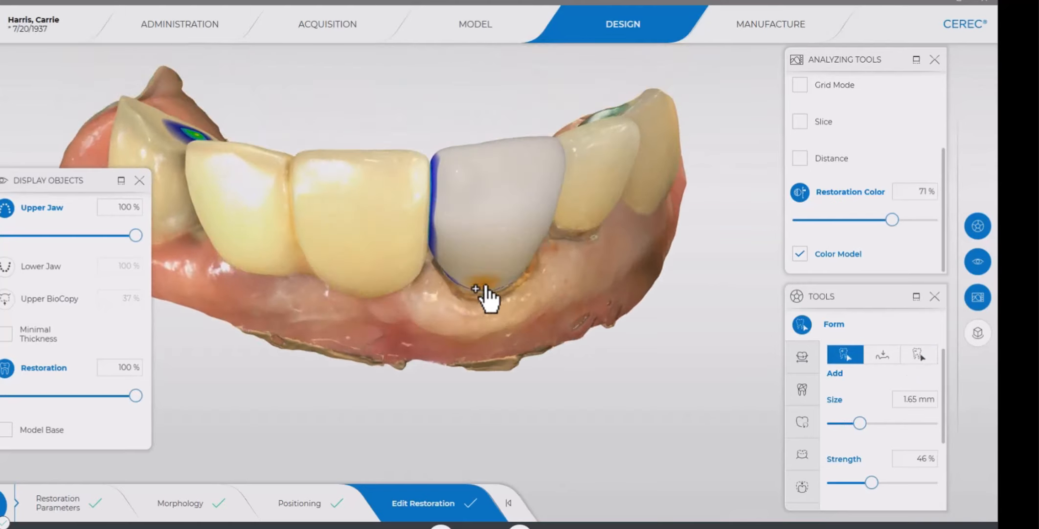
Blend the built-up facial surface of the crown with Form Smooth at 2.05 mm size
{"action": "right_click", "coordinate": [483, 284]}
{"action": "left_click", "coordinate": [565, 269]}
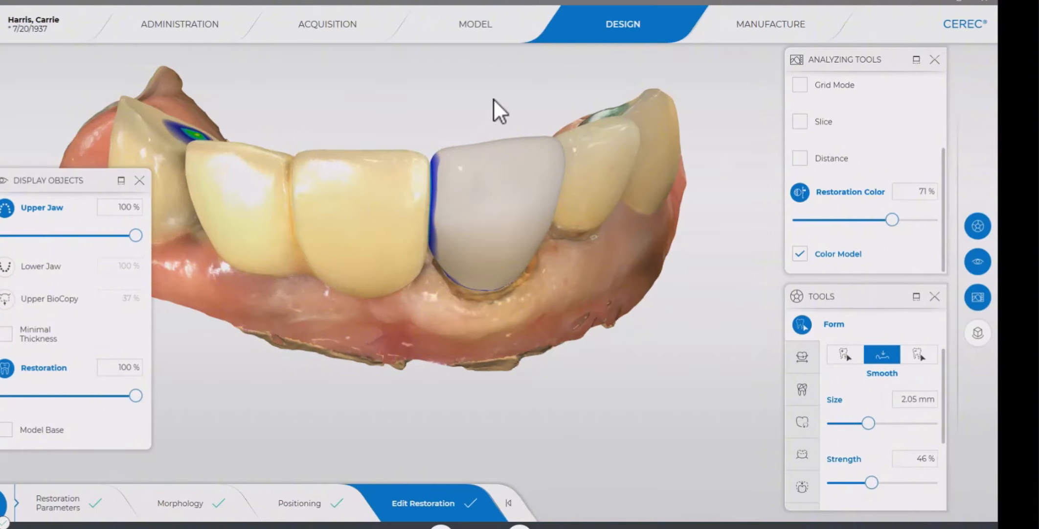
{"action": "mouse_move", "coordinate": [494, 107]}
{"action": "left_mouse_down"}
{"action": "mouse_move", "coordinate": [493, 162]}
{"action": "mouse_move", "coordinate": [487, 98]}
{"action": "left_mouse_up"}
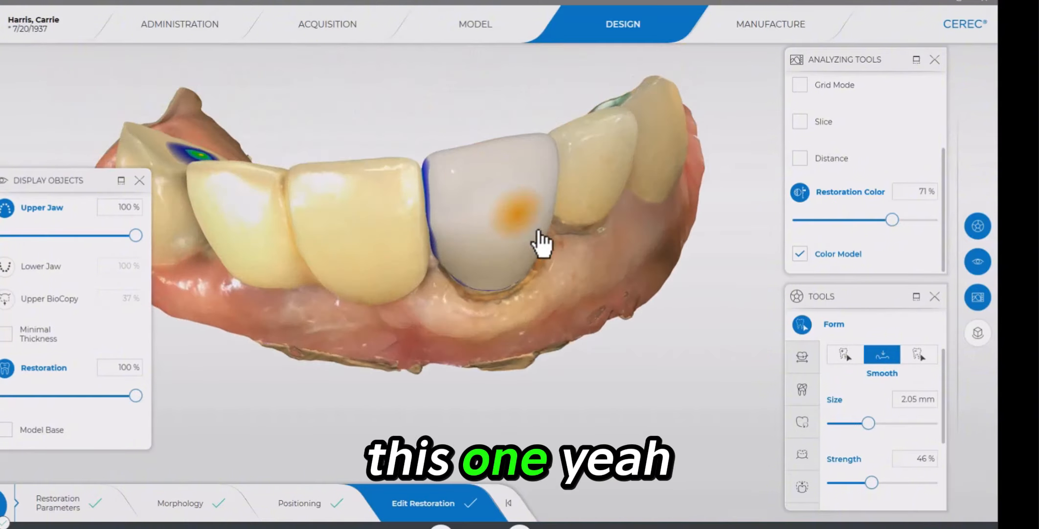
{"action": "mouse_move", "coordinate": [494, 138]}
{"action": "left_mouse_down"}
{"action": "mouse_move", "coordinate": [480, 167]}
{"action": "mouse_move", "coordinate": [483, 88]}
{"action": "mouse_move", "coordinate": [480, 149]}
{"action": "left_mouse_up"}
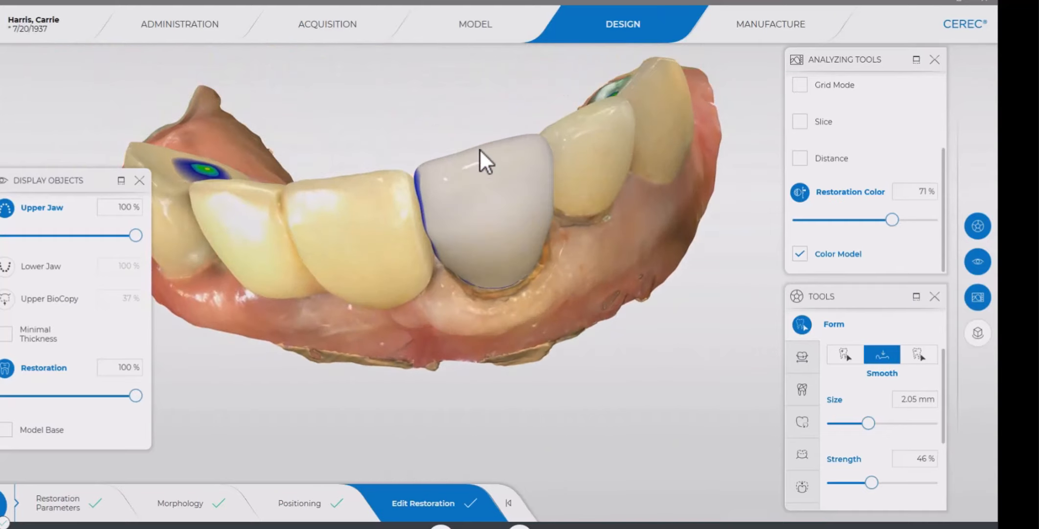
Reduce the mesial and incisal part of the crown's facial surface with Form Remove at 2.05 mm and 3.15 mm size
{"action": "right_click", "coordinate": [553, 369]}
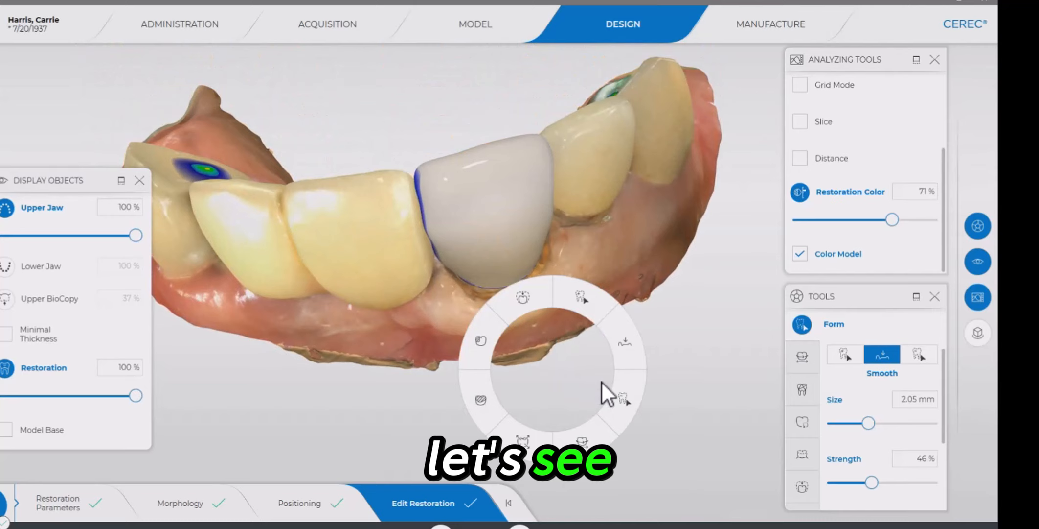
{"action": "left_click", "coordinate": [623, 399]}
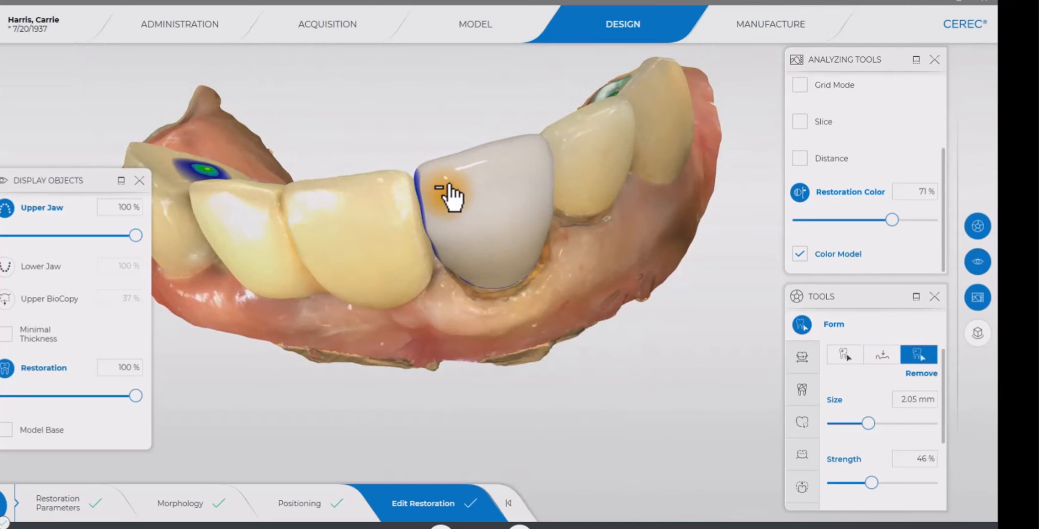
{"action": "left_click_drag", "start_coordinate": [500, 109], "coordinate": [462, 234]}
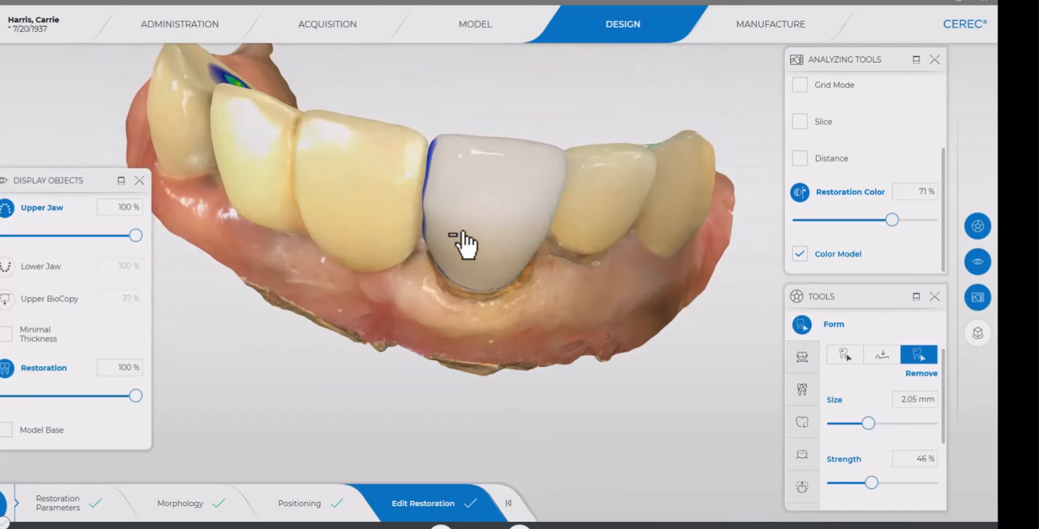
{"action": "scroll", "coordinate": [466, 184], "scroll_direction": "up", "scroll_amount": 1}
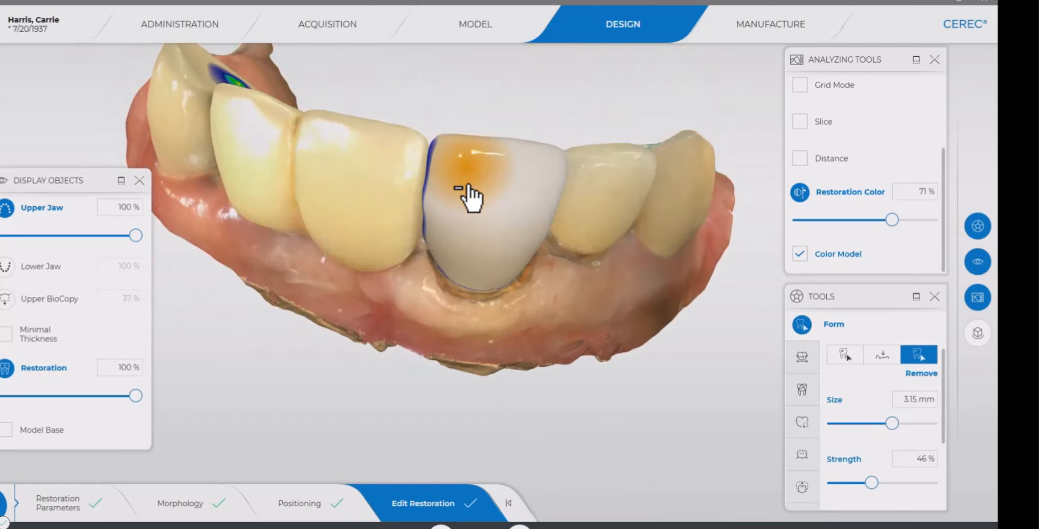
{"action": "mouse_move", "coordinate": [476, 109]}
{"action": "left_mouse_down"}
{"action": "mouse_move", "coordinate": [473, 171]}
{"action": "mouse_move", "coordinate": [475, 94]}
{"action": "left_mouse_up"}
Smooth the crown's facial surface along its mesial edge with Form Smooth at 1.98 mm size
{"action": "right_click", "coordinate": [470, 189]}
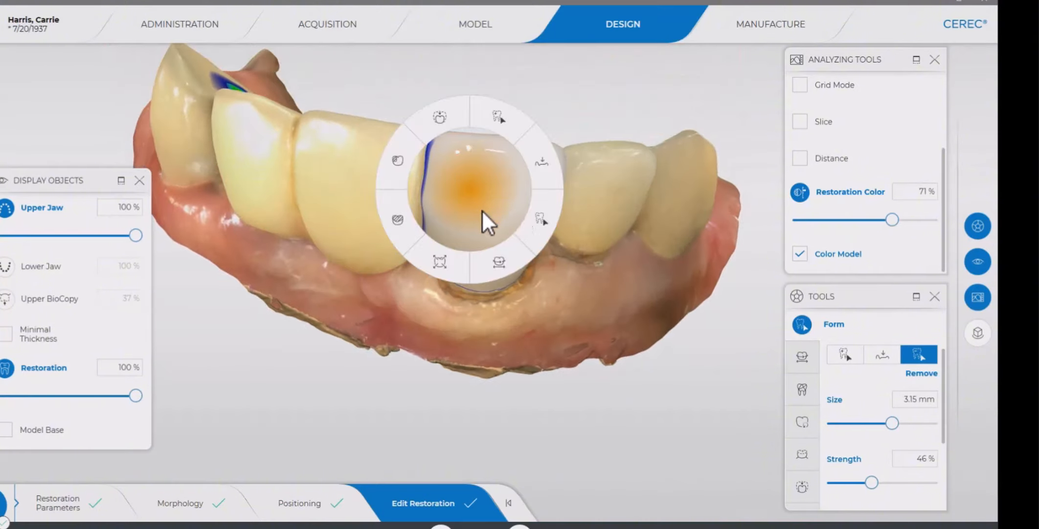
{"action": "left_click", "coordinate": [521, 189]}
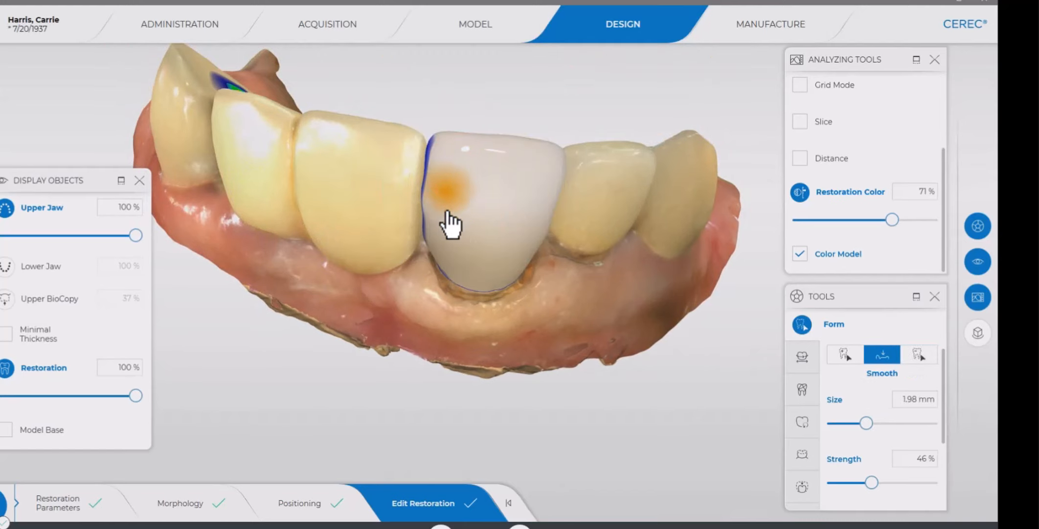
{"action": "mouse_move", "coordinate": [483, 327]}
{"action": "left_mouse_down"}
{"action": "mouse_move", "coordinate": [483, 416]}
{"action": "mouse_move", "coordinate": [482, 338]}
{"action": "mouse_move", "coordinate": [425, 184]}
{"action": "mouse_move", "coordinate": [438, 133]}
{"action": "left_mouse_up"}
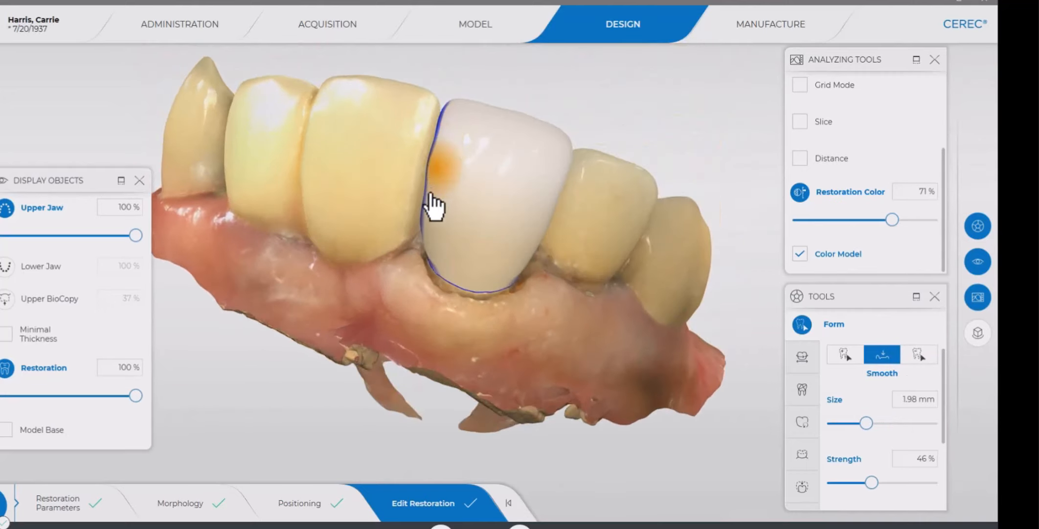
Hide the upper jaw and smooth the facial area beside the mesial contact at 1.13 mm size and 32 % strength
{"action": "left_click_drag", "start_coordinate": [378, 223], "coordinate": [172, 236]}
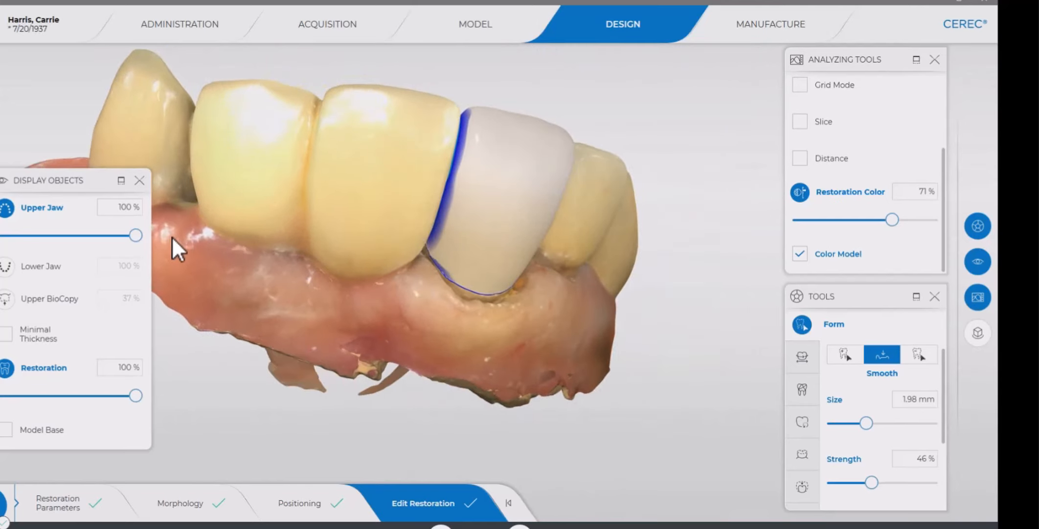
{"action": "left_click", "coordinate": [49, 209]}
{"action": "left_click_drag", "start_coordinate": [253, 242], "coordinate": [446, 213]}
{"action": "scroll", "coordinate": [481, 195], "scroll_direction": "down", "scroll_amount": 1}
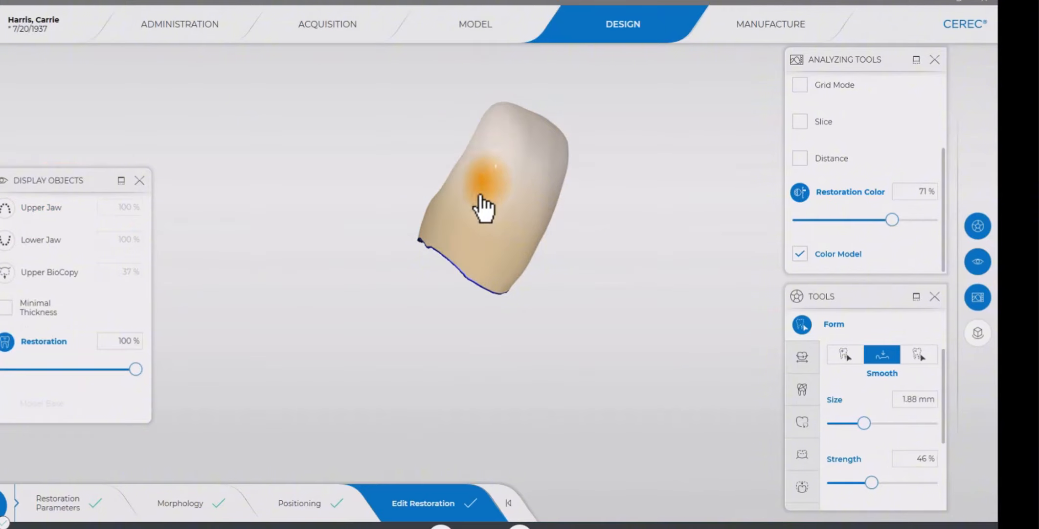
{"action": "scroll", "coordinate": [479, 200], "scroll_direction": "up", "scroll_amount": 1}
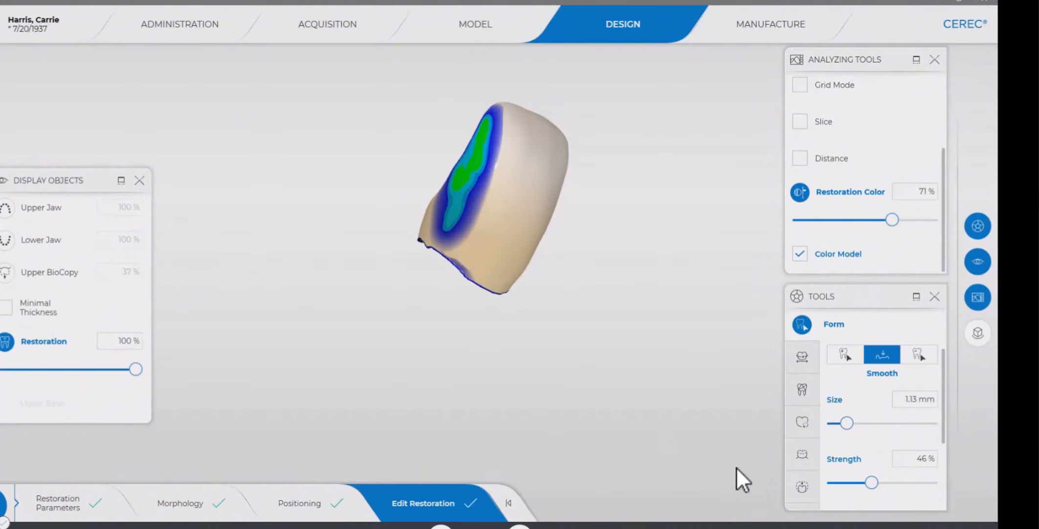
{"action": "left_click_drag", "start_coordinate": [872, 483], "coordinate": [856, 482]}
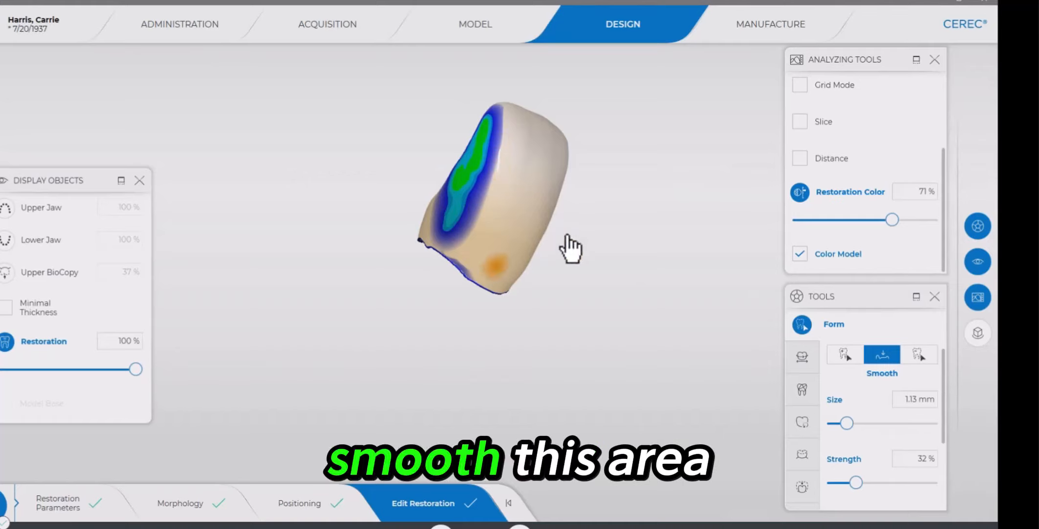
{"action": "left_click_drag", "start_coordinate": [570, 221], "coordinate": [538, 280]}
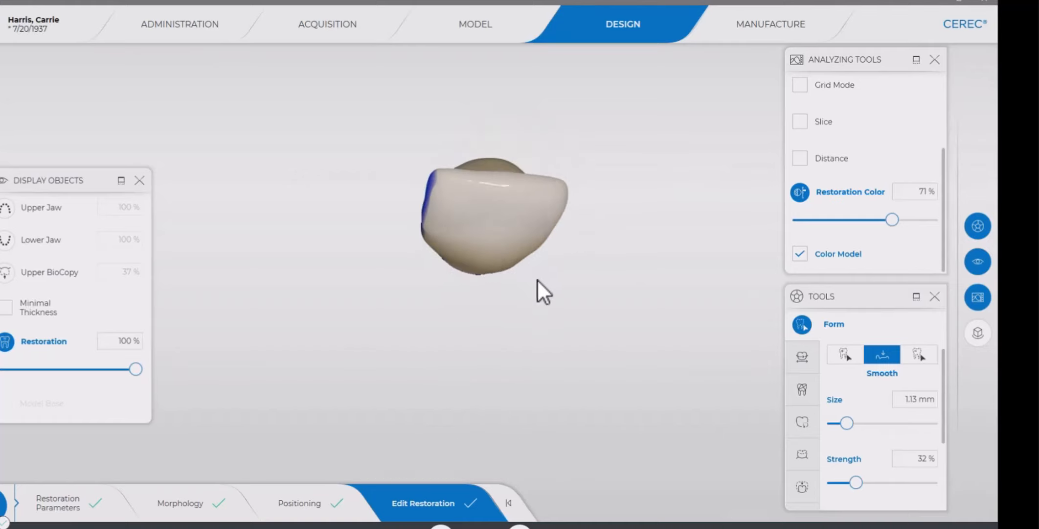
Show the upper jaw again and add material to the crown's mesial-cervical corner with Form Add at 1.60 mm size
{"action": "left_click", "coordinate": [10, 210]}
{"action": "left_click_drag", "start_coordinate": [458, 374], "coordinate": [478, 343]}
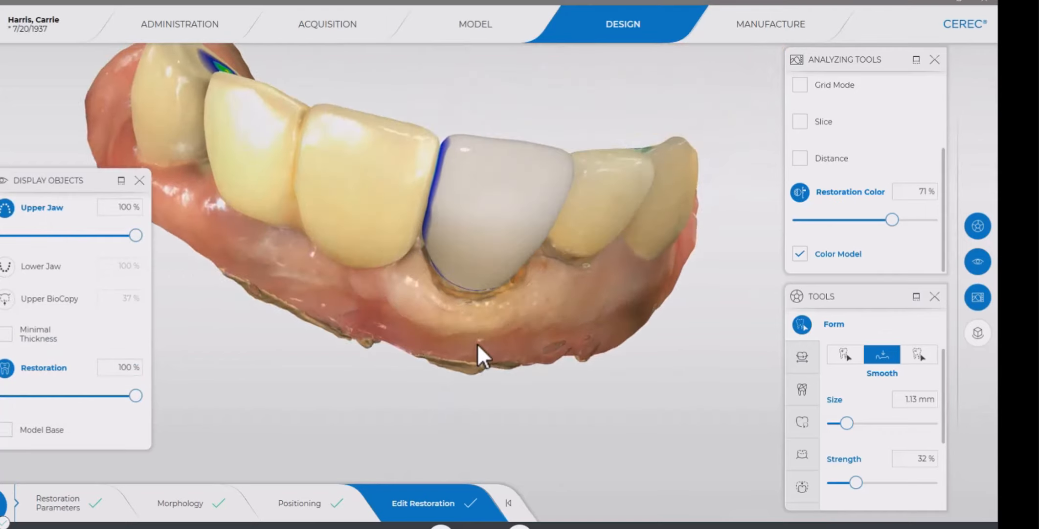
{"action": "right_click", "coordinate": [464, 247]}
{"action": "left_click", "coordinate": [483, 184]}
{"action": "scroll", "coordinate": [437, 223], "scroll_direction": "up", "scroll_amount": 3}
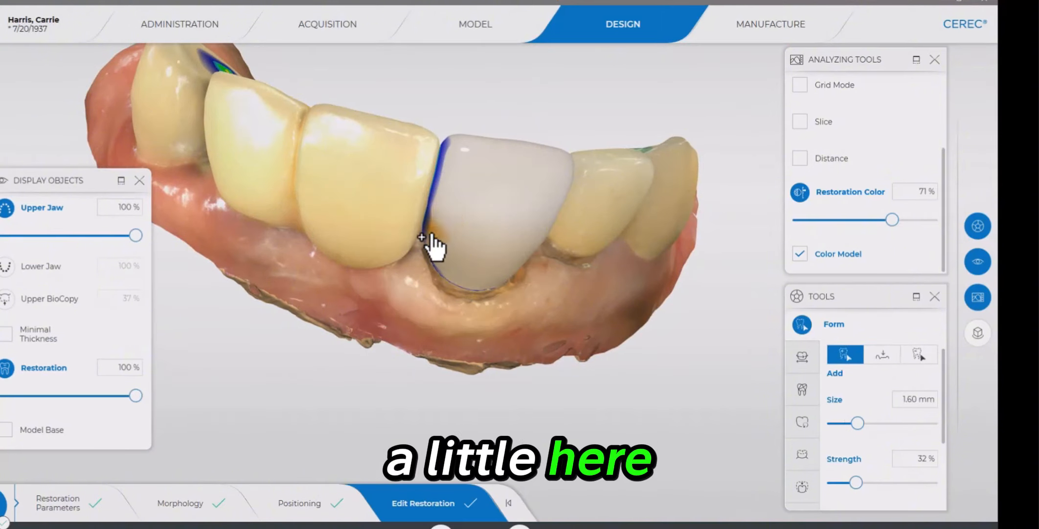
Smooth the added material at the crown's mesial-cervical corner with Form Smooth at 1.60 mm size
{"action": "right_click", "coordinate": [454, 281]}
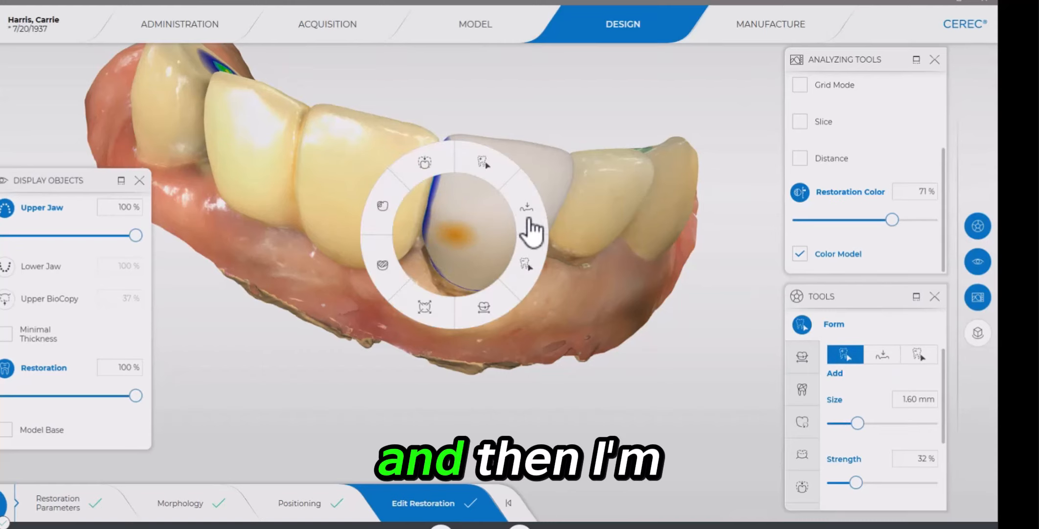
{"action": "left_click", "coordinate": [528, 221]}
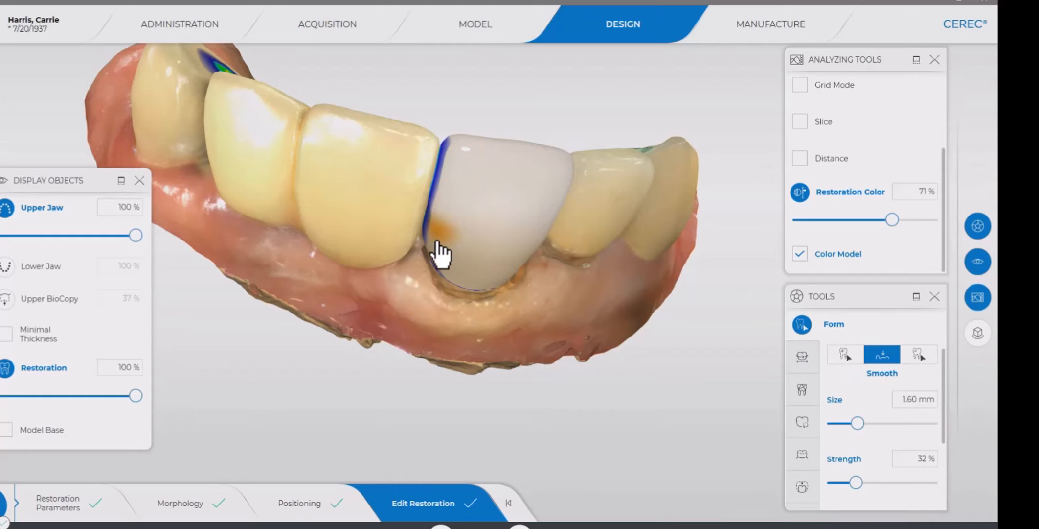
{"action": "mouse_move", "coordinate": [504, 101]}
{"action": "middle_mouse_down"}
{"action": "mouse_move", "coordinate": [491, 157]}
{"action": "mouse_move", "coordinate": [490, 145]}
{"action": "middle_mouse_up"}
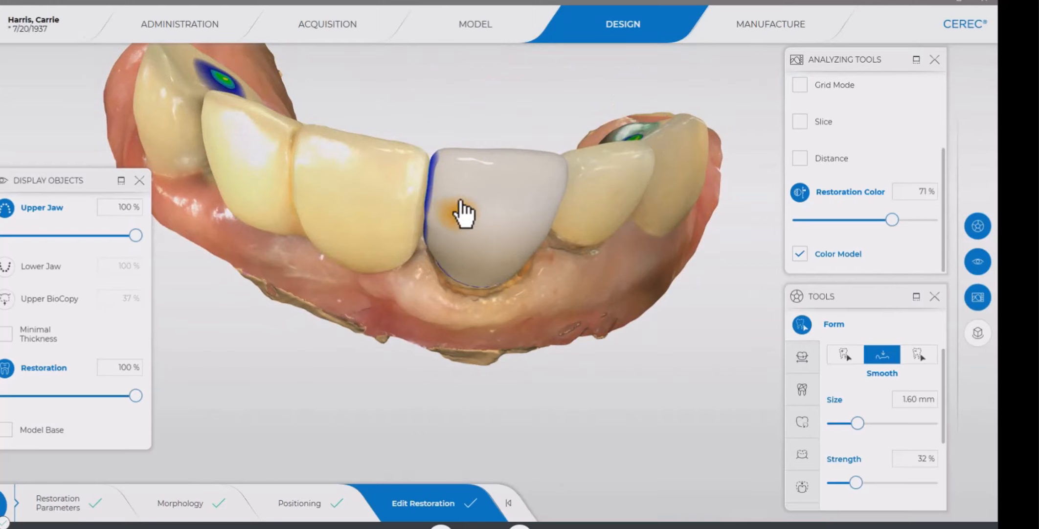
Even out the whole facial surface with Form Smooth at 3.00 mm size and compare its contour with the neighbouring teeth
{"action": "middle_click_drag", "start_coordinate": [490, 93], "coordinate": [493, 71]}
{"action": "scroll", "coordinate": [488, 208], "scroll_direction": "up", "scroll_amount": 7}
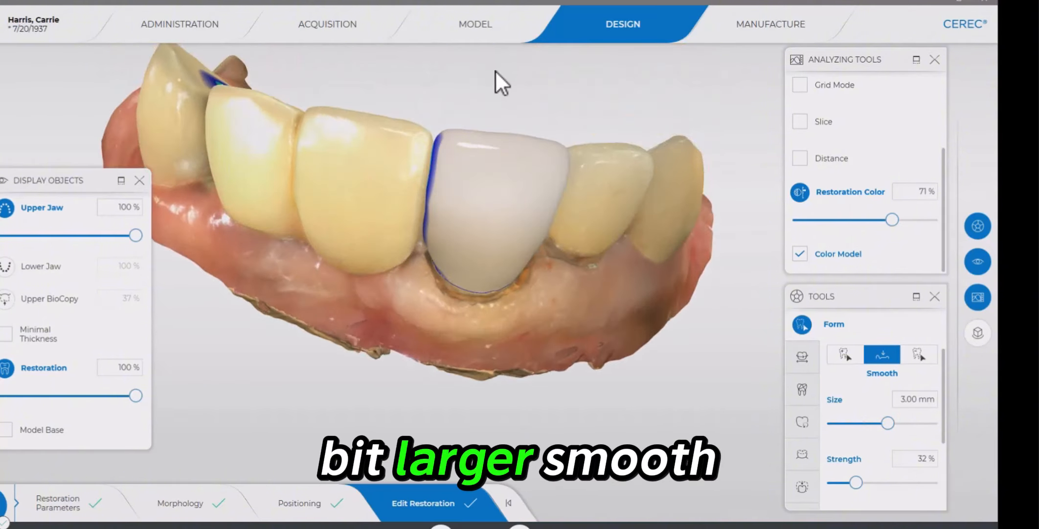
{"action": "mouse_move", "coordinate": [495, 70]}
{"action": "middle_mouse_down"}
{"action": "mouse_move", "coordinate": [497, 131]}
{"action": "mouse_move", "coordinate": [488, 105]}
{"action": "middle_mouse_up"}
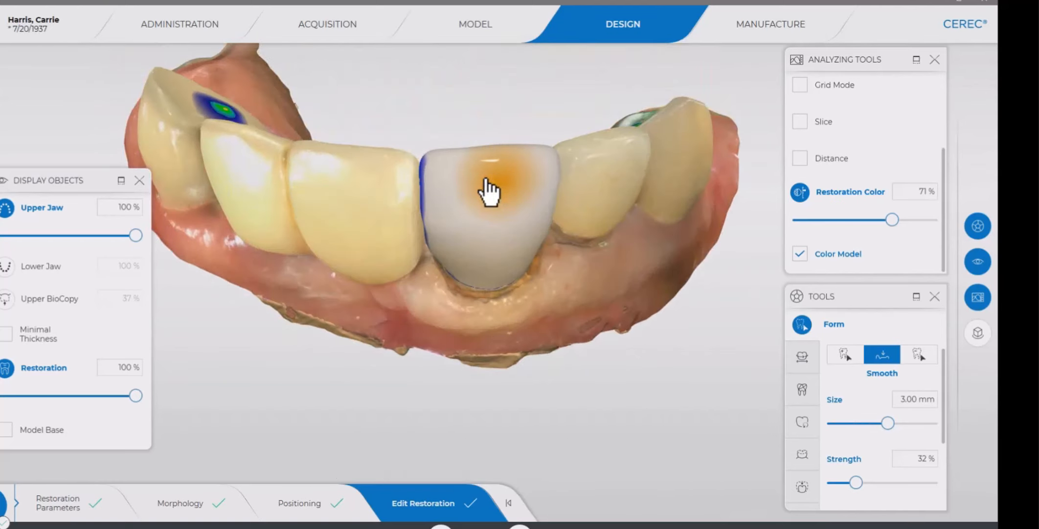
{"action": "middle_click_drag", "start_coordinate": [487, 108], "coordinate": [489, 73]}
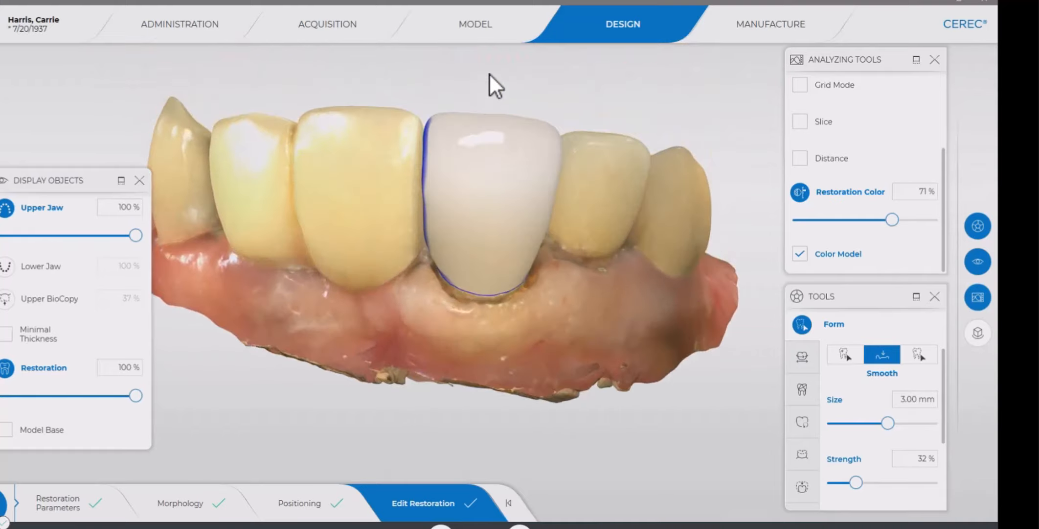
{"action": "mouse_move", "coordinate": [432, 336]}
{"action": "middle_mouse_down"}
{"action": "mouse_move", "coordinate": [459, 339]}
{"action": "mouse_move", "coordinate": [450, 342]}
{"action": "middle_mouse_up"}
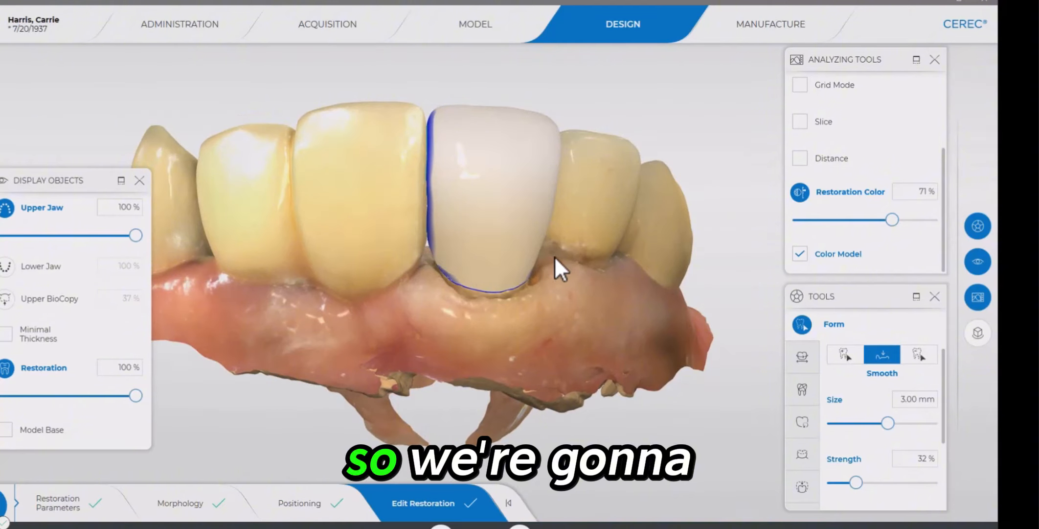
Hide the upper jaw and examine the crown's proximal contacts from all sides
{"action": "left_click", "coordinate": [7, 208]}
{"action": "middle_click_drag", "start_coordinate": [585, 230], "coordinate": [394, 296]}
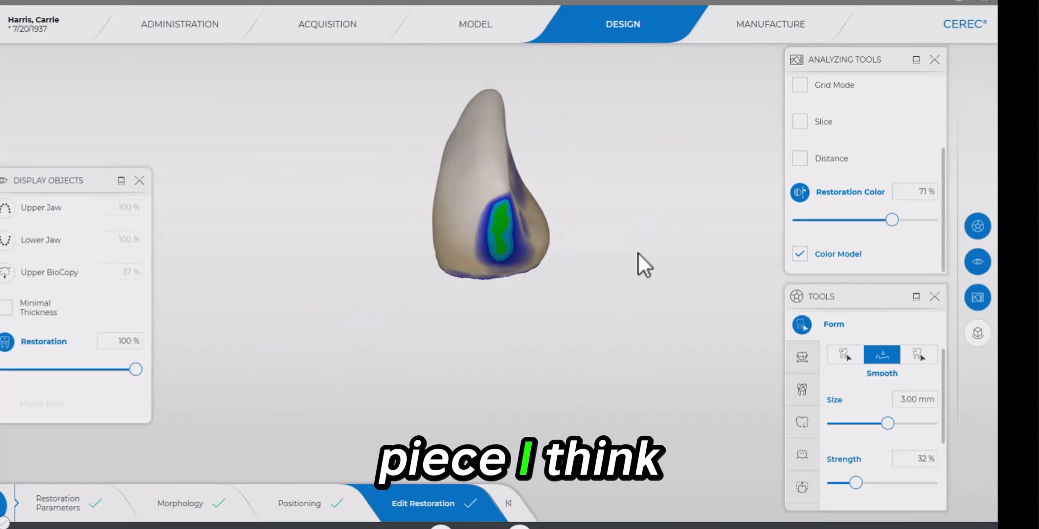
{"action": "middle_click_drag", "start_coordinate": [610, 312], "coordinate": [311, 66]}
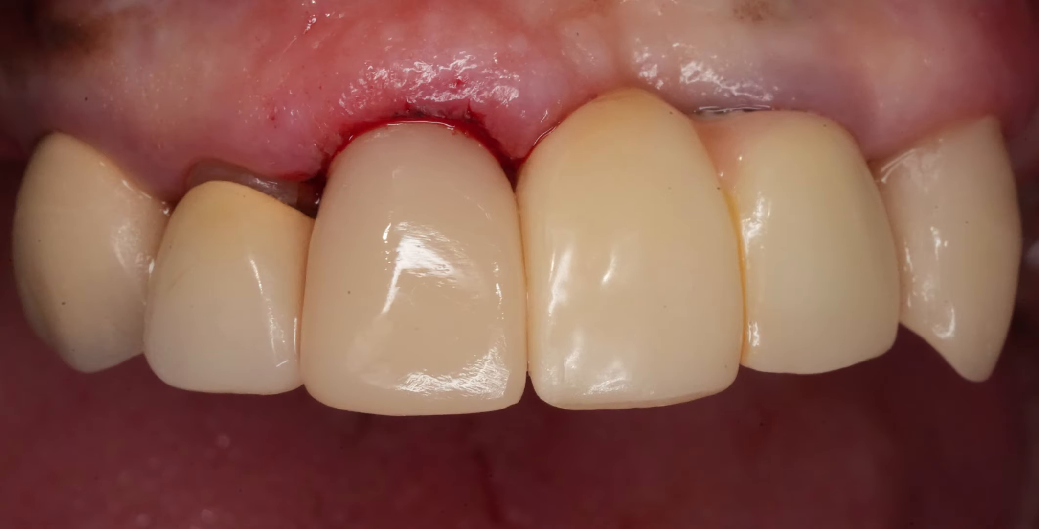